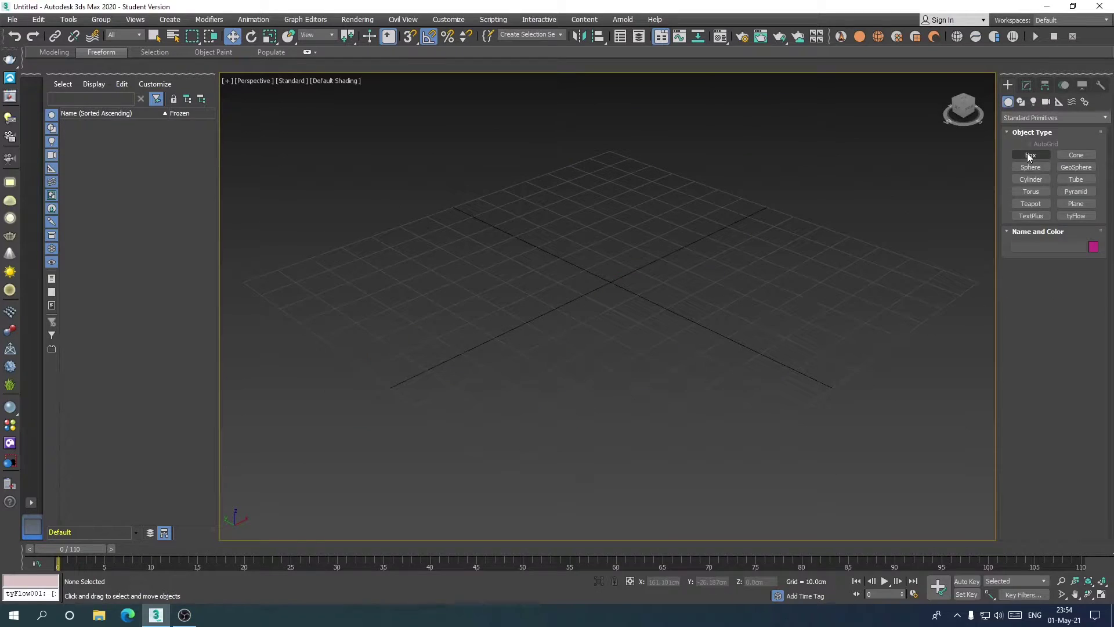
- Create a box about 24.6 × 38.5 × 14.4 cm on the grid and turn on Edged Faces
click(1029, 156)
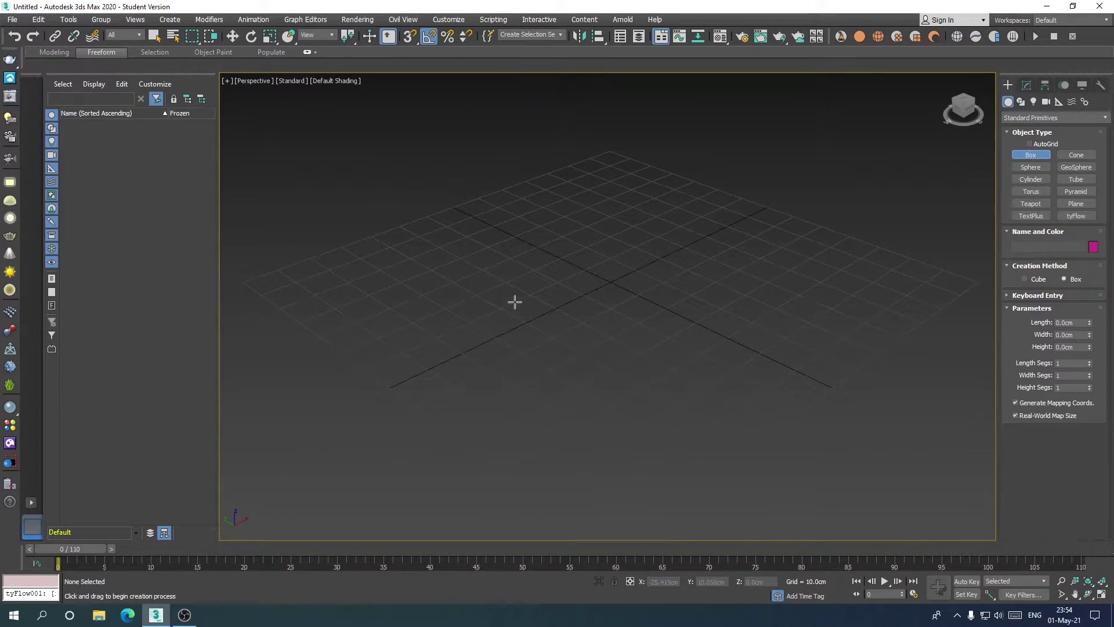
drag(519, 309, 455, 413)
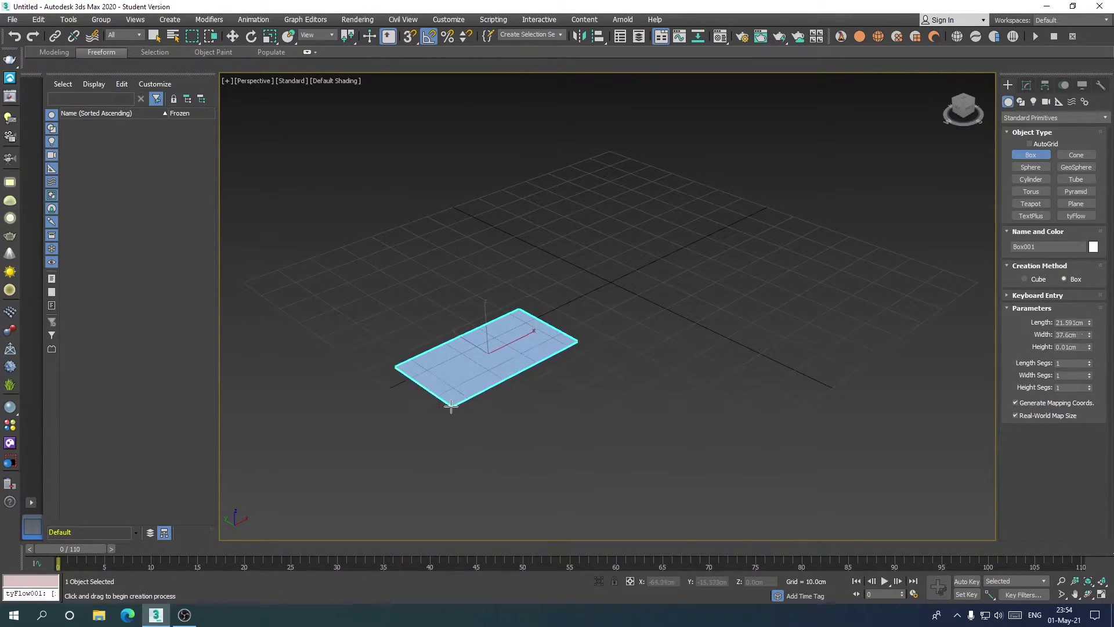
click(474, 415)
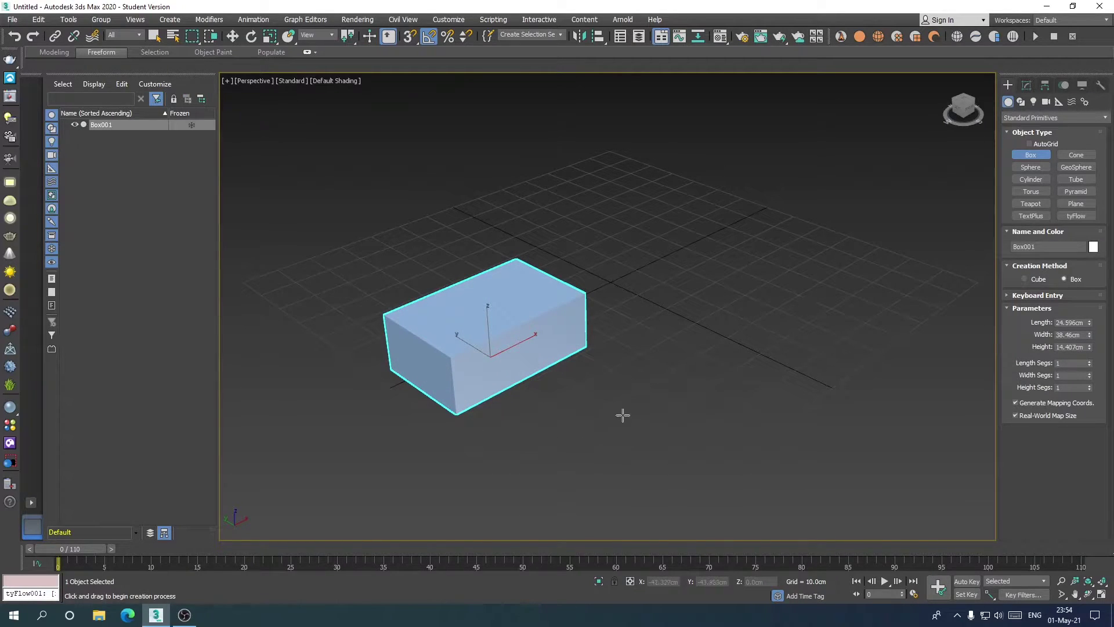
key(w)
key(F4)
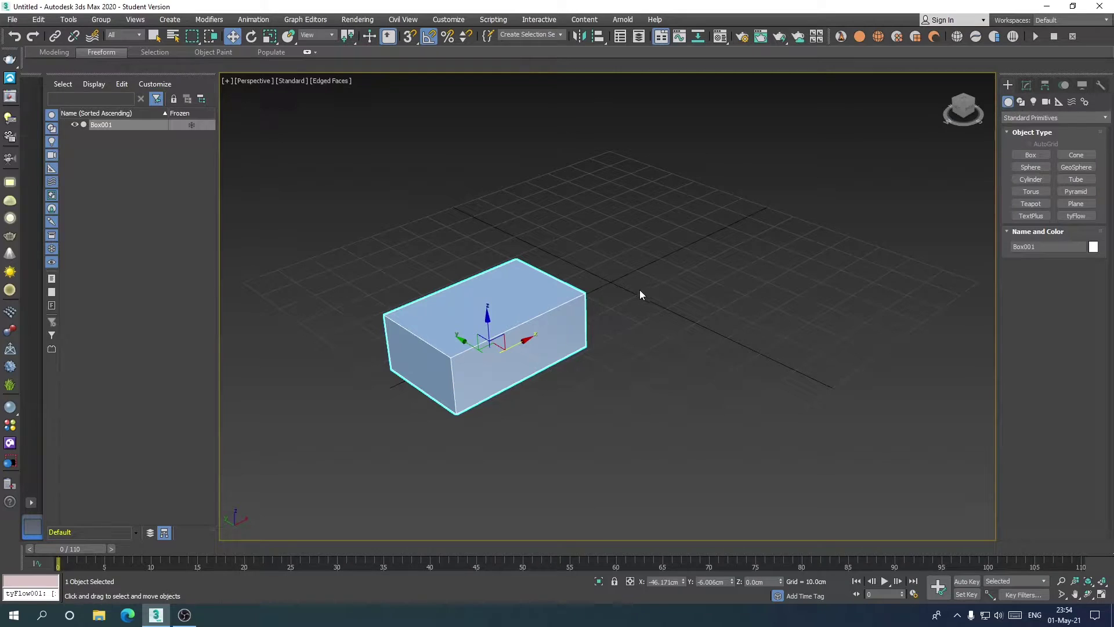
mouse_move(639, 290)
alt+middle_down()
mouse_move(622, 294)
mouse_move(632, 291)
alt+middle_up()
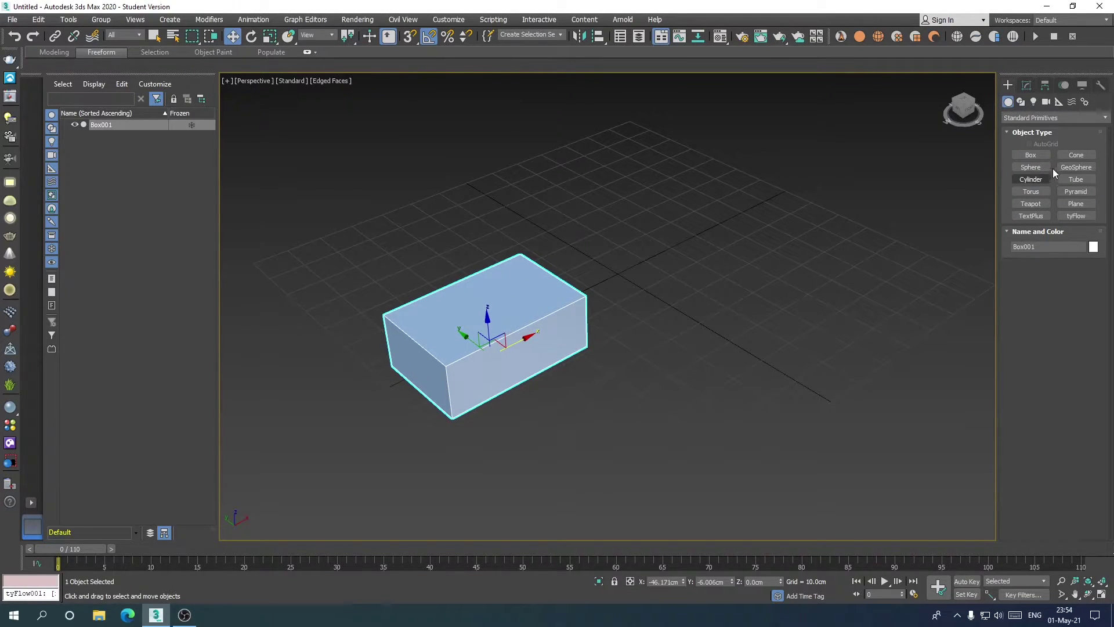
click(1030, 203)
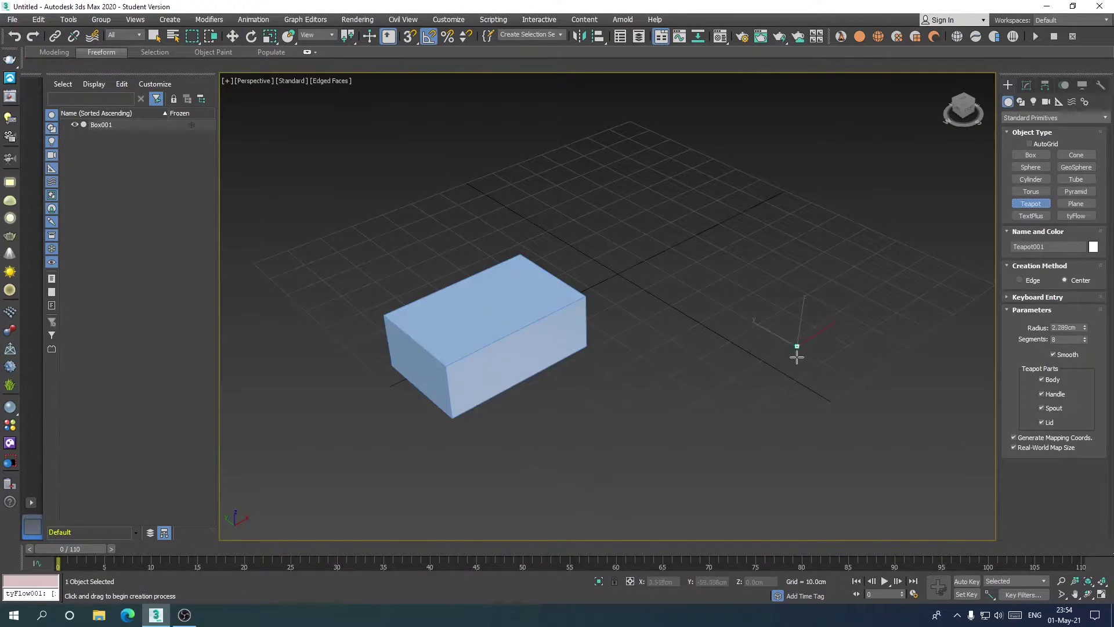
drag(796, 351, 729, 281)
right_click(756, 232)
key(Delete)
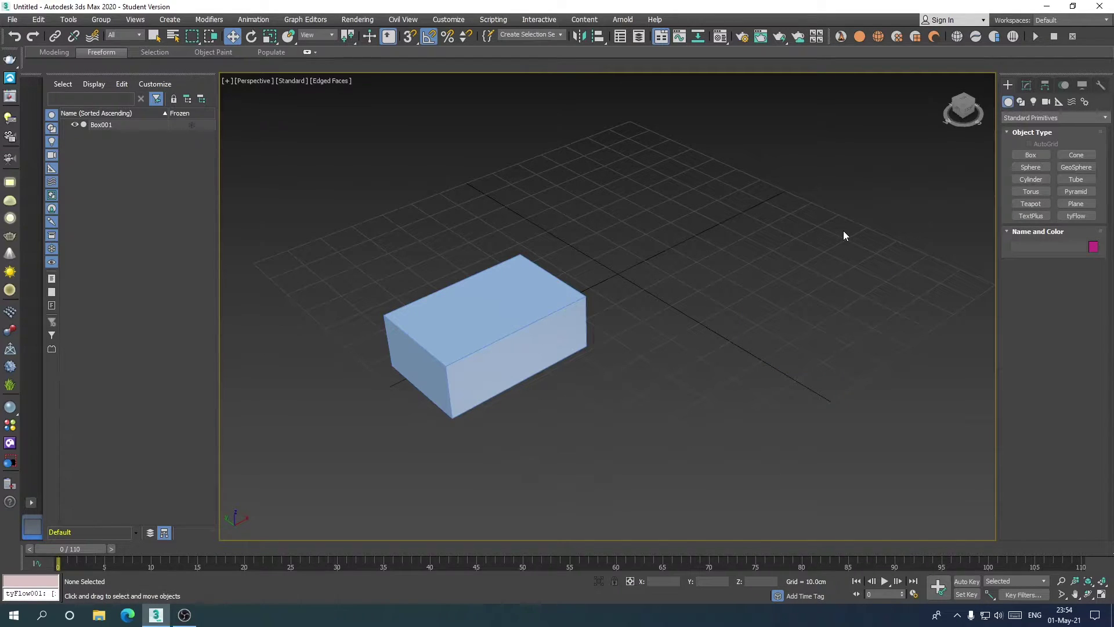
mouse_move(788, 256)
alt+middle_down()
mouse_move(729, 281)
mouse_move(736, 273)
mouse_move(639, 277)
alt+middle_up()
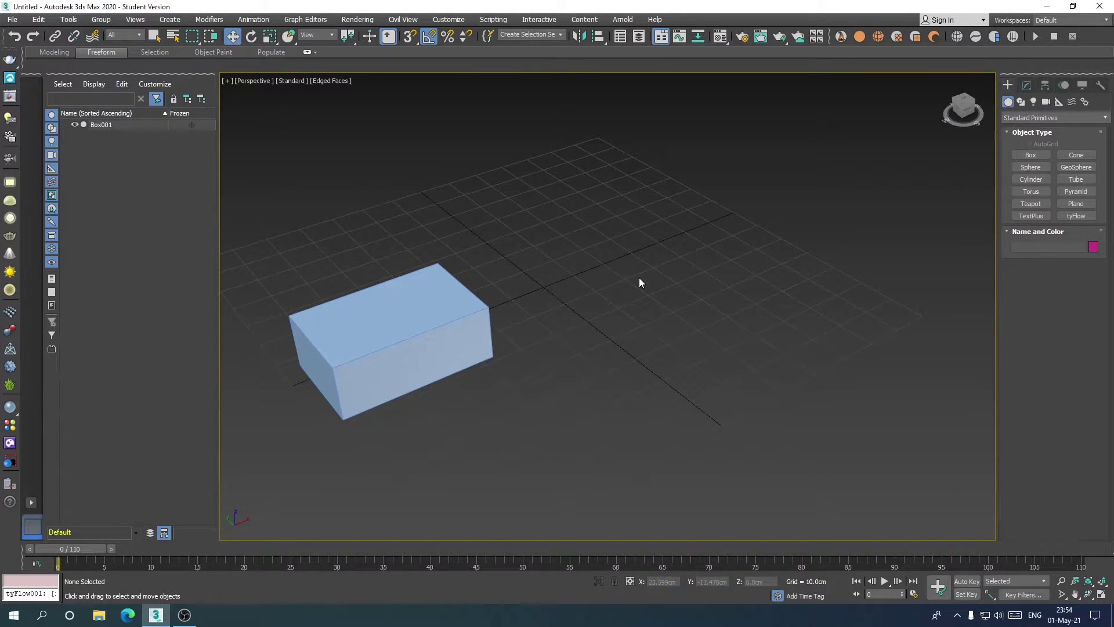
mouse_move(593, 319)
alt+middle_down()
mouse_move(603, 360)
mouse_move(569, 385)
alt+middle_up()
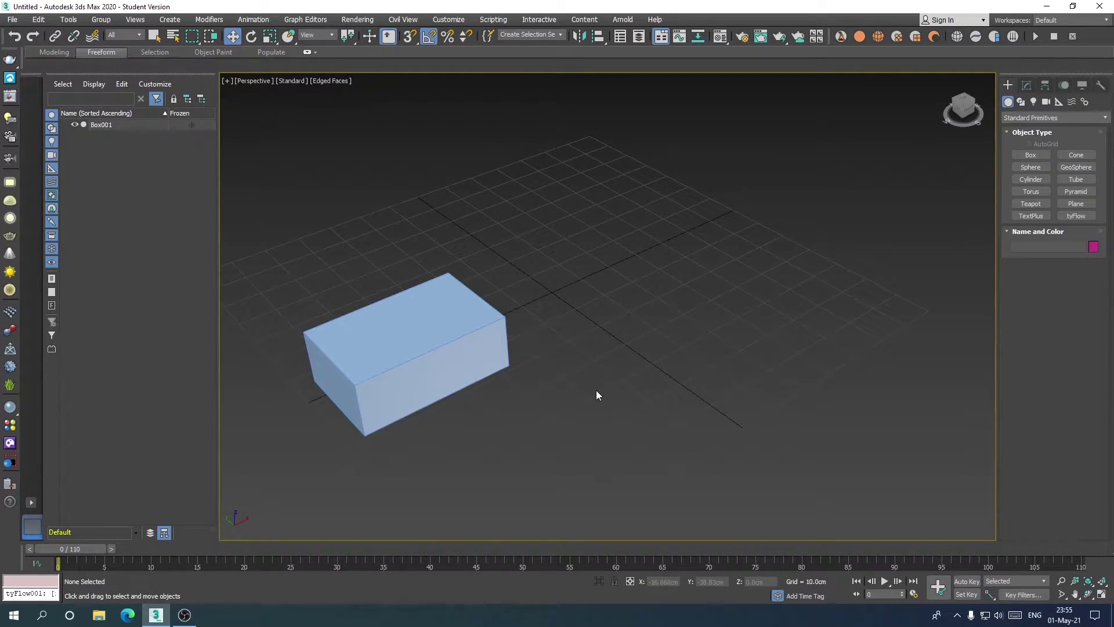
- Select the box and zero its X and Y coordinates in the status bar
click(444, 363)
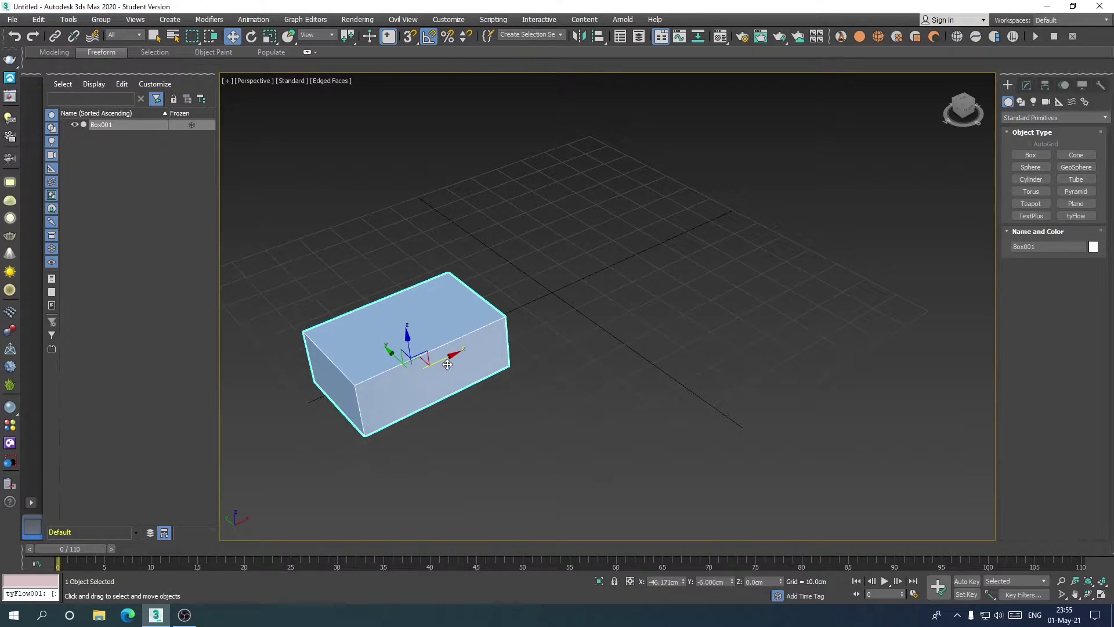
mouse_move(331, 312)
alt+middle_down()
mouse_move(323, 286)
mouse_move(388, 263)
alt+middle_up()
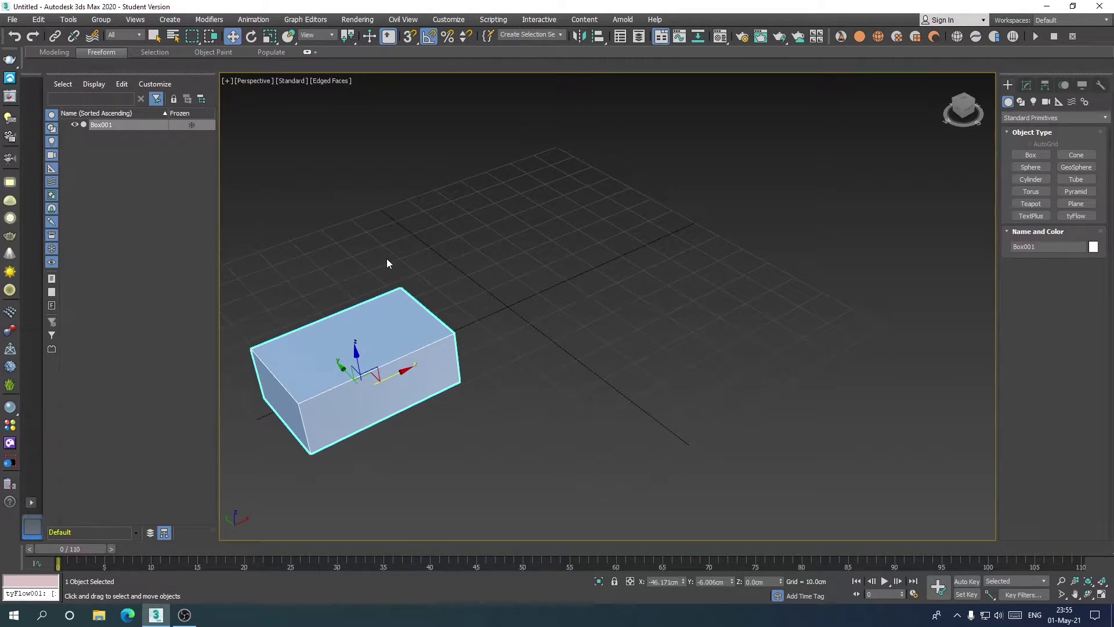
alt+middle_drag(465, 254, 475, 253)
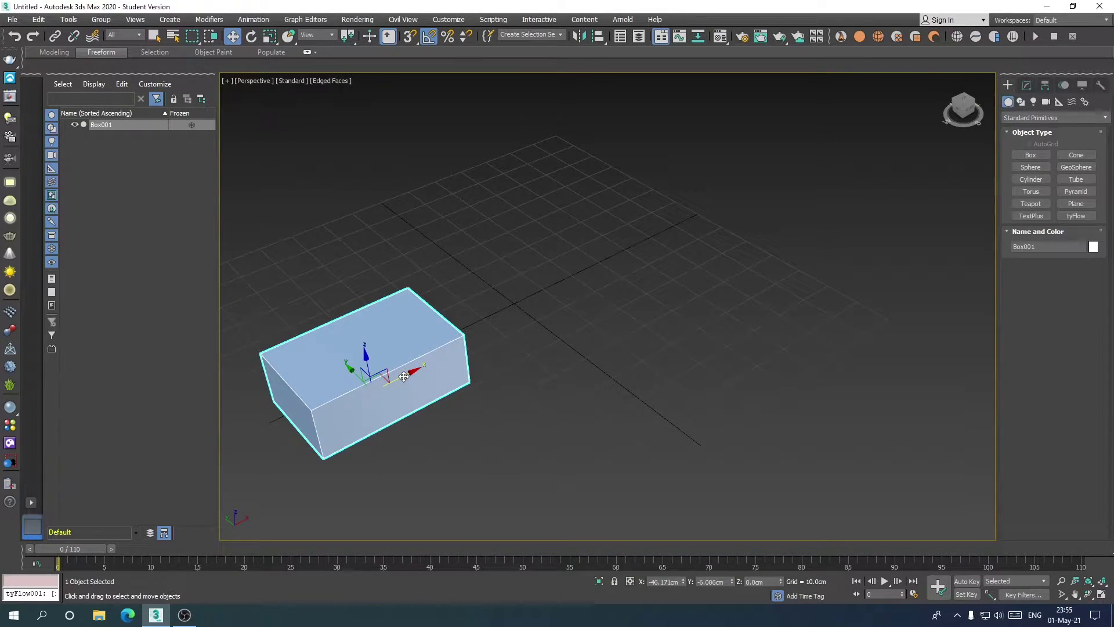
click(559, 401)
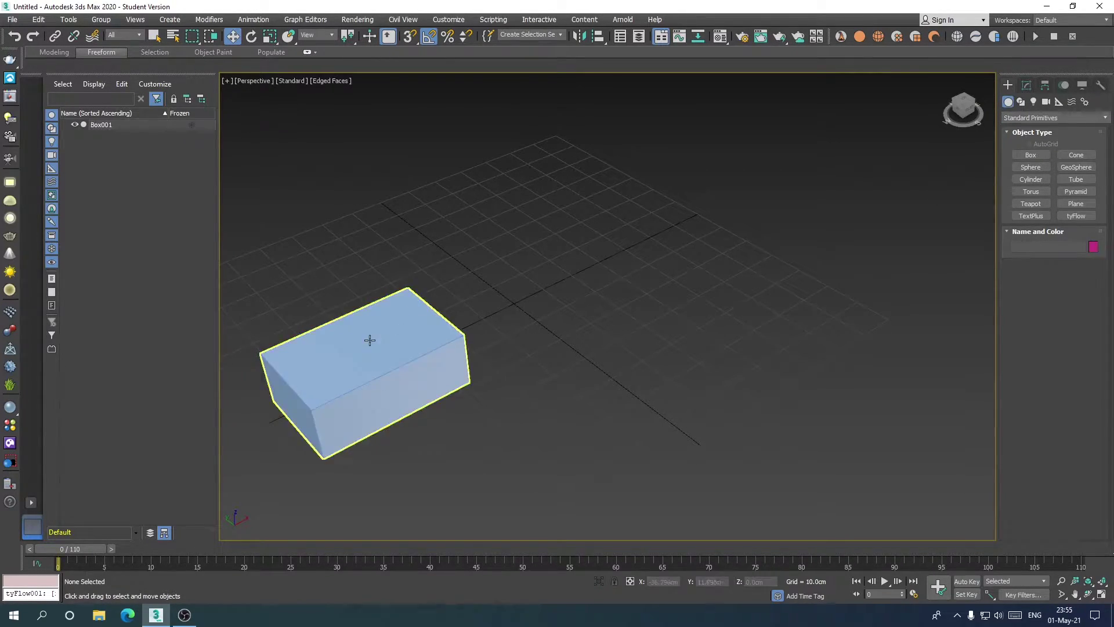
click(370, 340)
scroll(647, 290, down, 5)
scroll(628, 281, down, 2)
scroll(592, 296, up, 4)
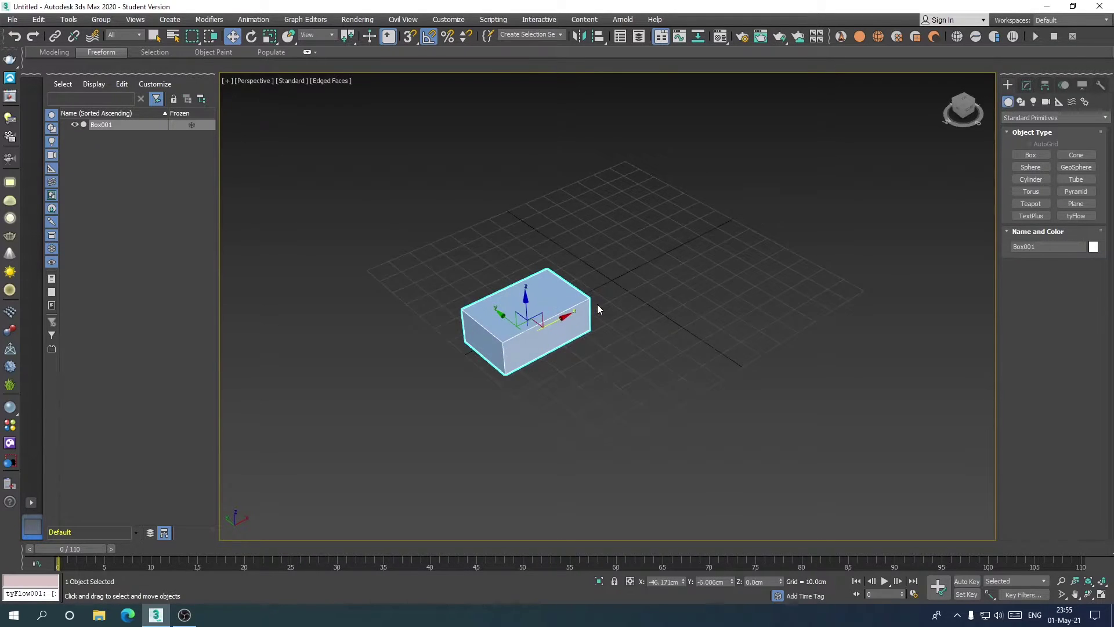
scroll(599, 309, up, 3)
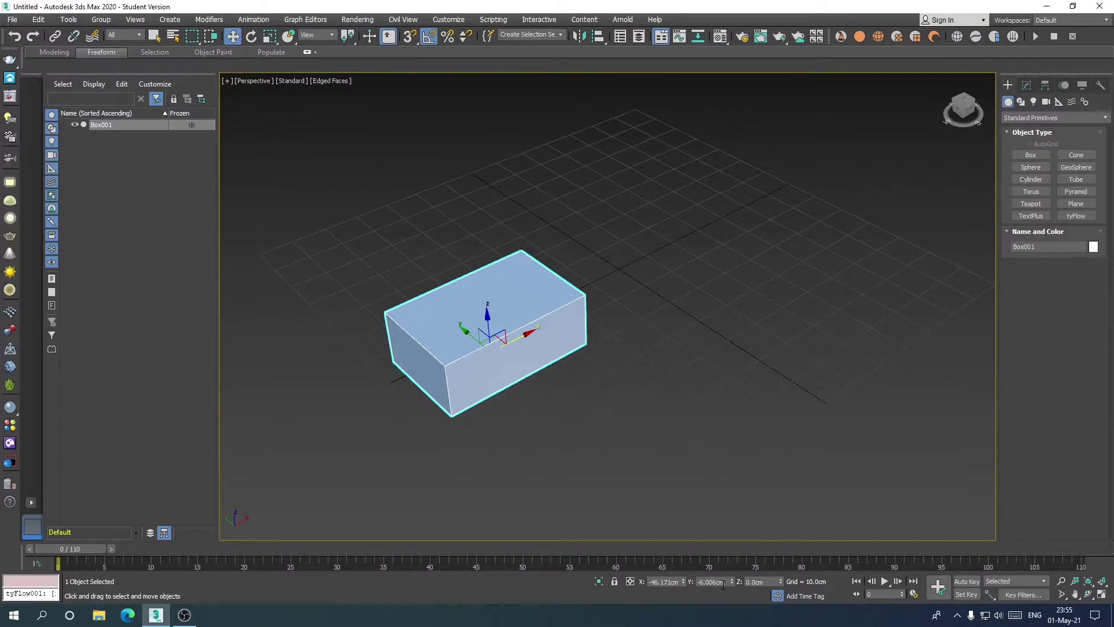
right_click(681, 581)
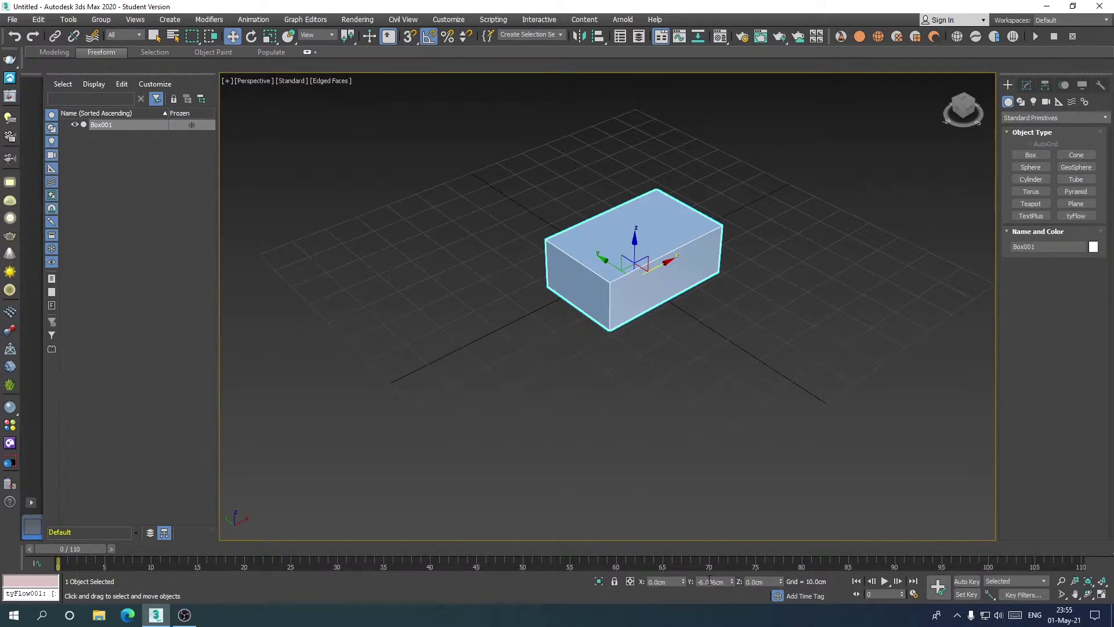
right_click(731, 581)
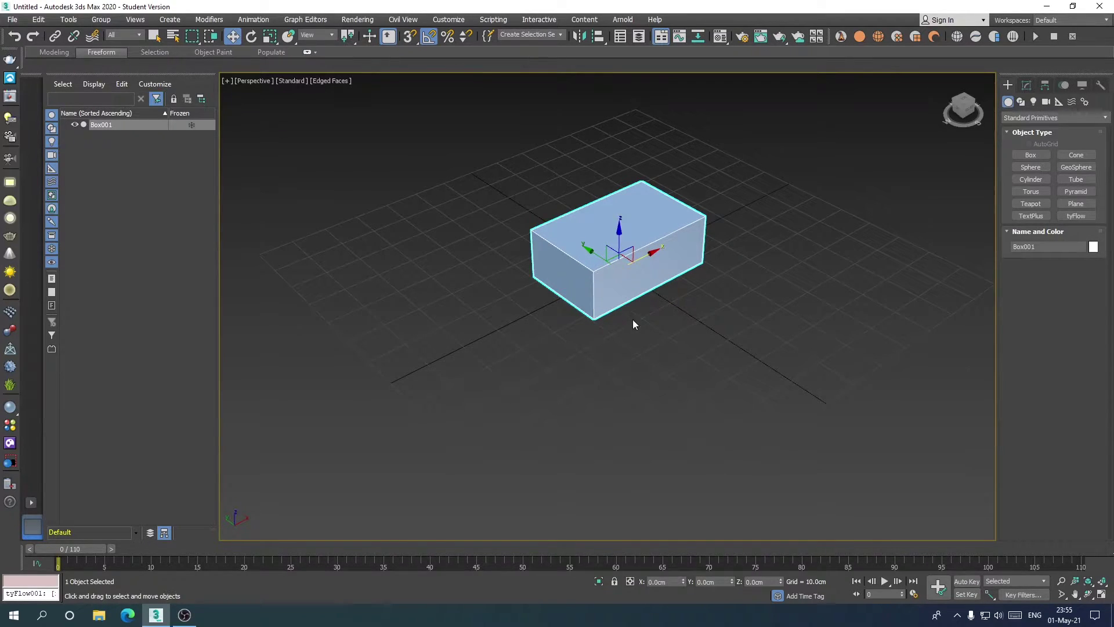
- Orbit around the box to inspect it from below and above
scroll(599, 457, down, 3)
scroll(653, 336, up, 3)
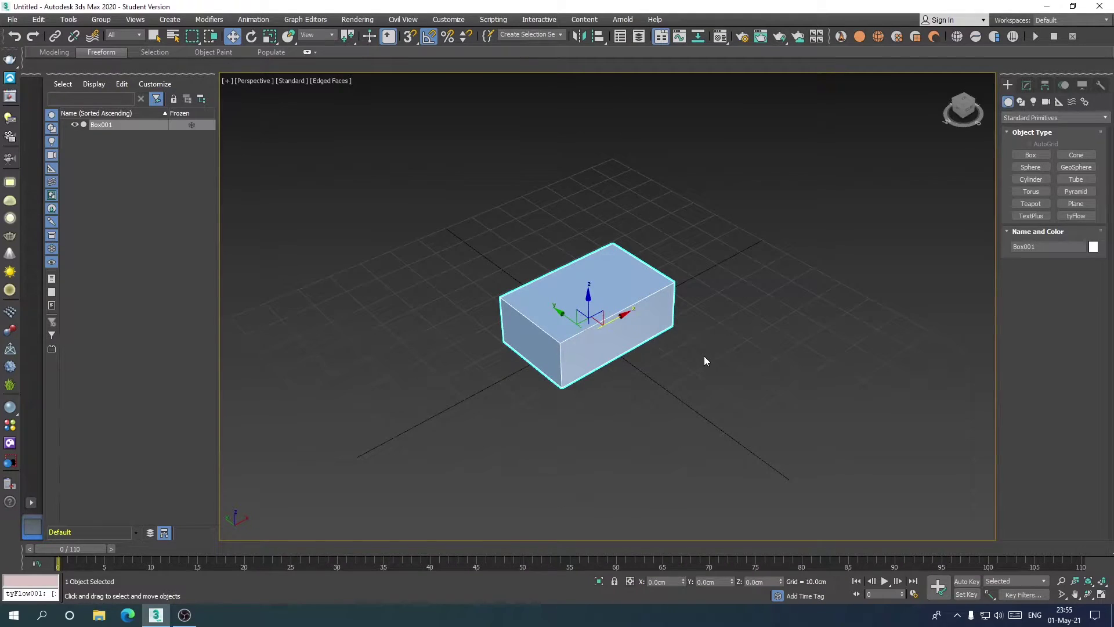
alt+middle_drag(704, 356, 692, 315)
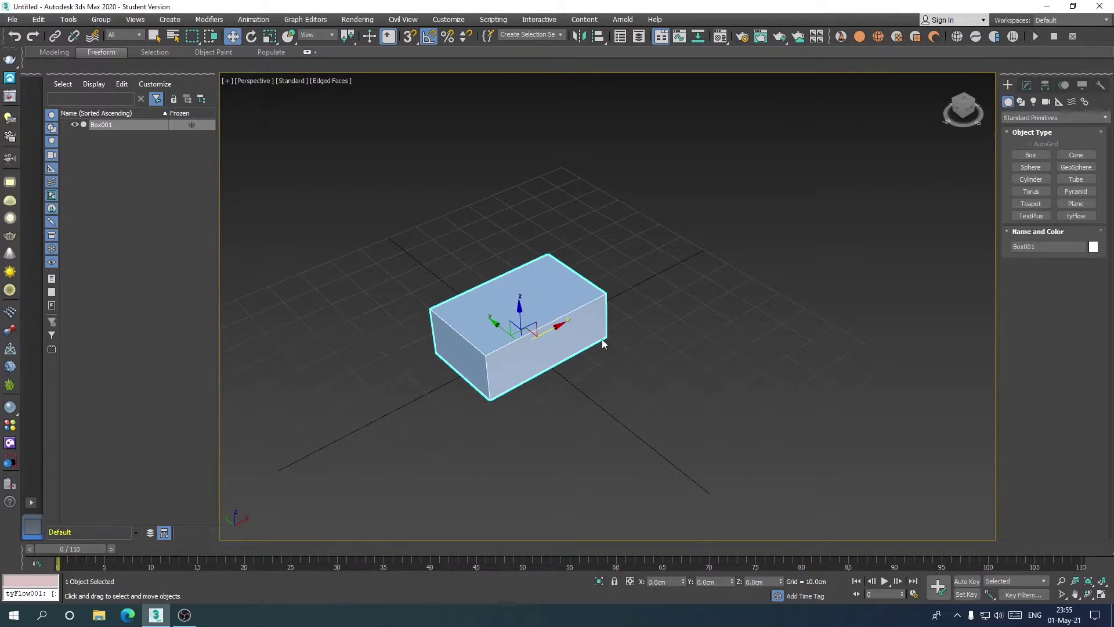
mouse_move(613, 318)
alt+middle_down()
mouse_move(611, 364)
mouse_move(598, 283)
mouse_move(614, 321)
mouse_move(583, 327)
mouse_move(568, 303)
mouse_move(521, 366)
alt+middle_up()
scroll(521, 366, up, 5)
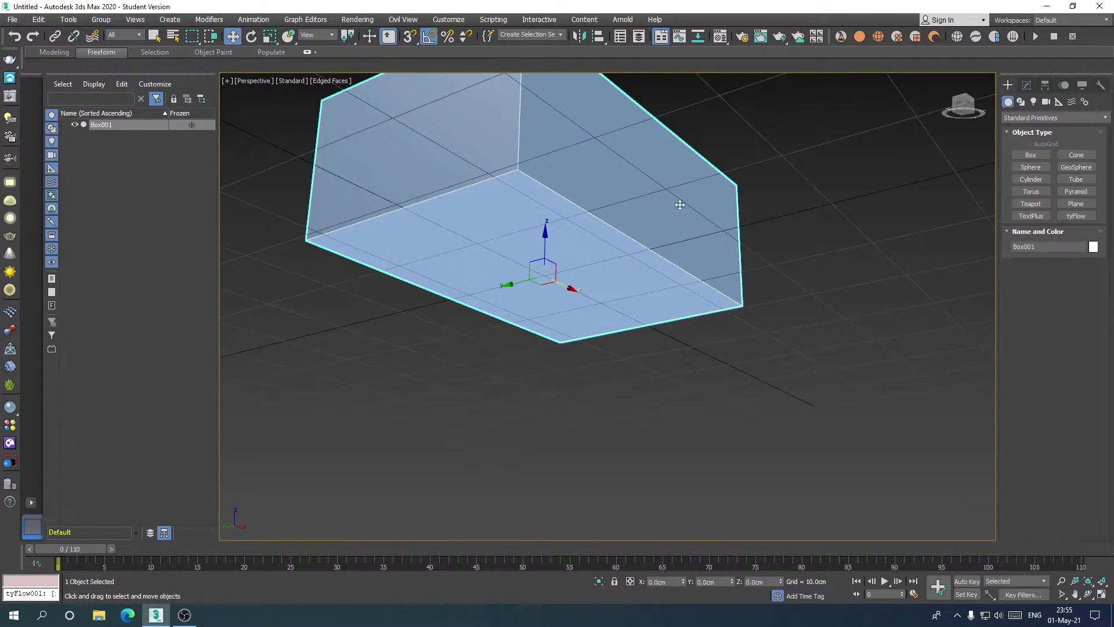
mouse_move(571, 275)
alt+middle_down()
mouse_move(527, 304)
mouse_move(545, 290)
mouse_move(570, 337)
mouse_move(497, 355)
alt+middle_up()
scroll(497, 356, down, 4)
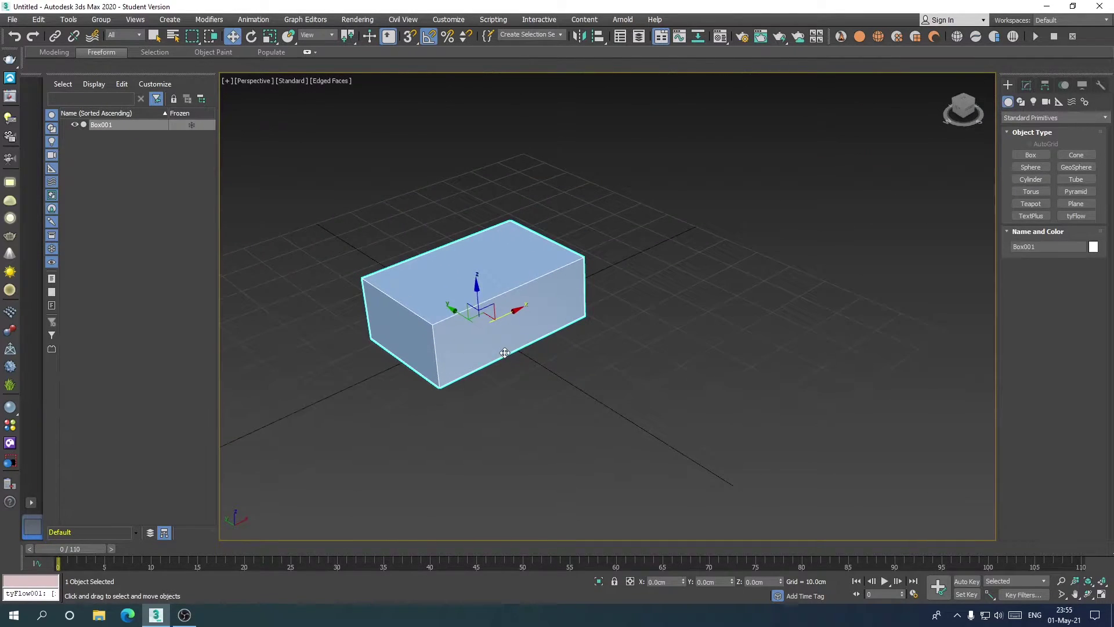
scroll(754, 262, up, 1)
click(1030, 167)
drag(738, 336, 791, 342)
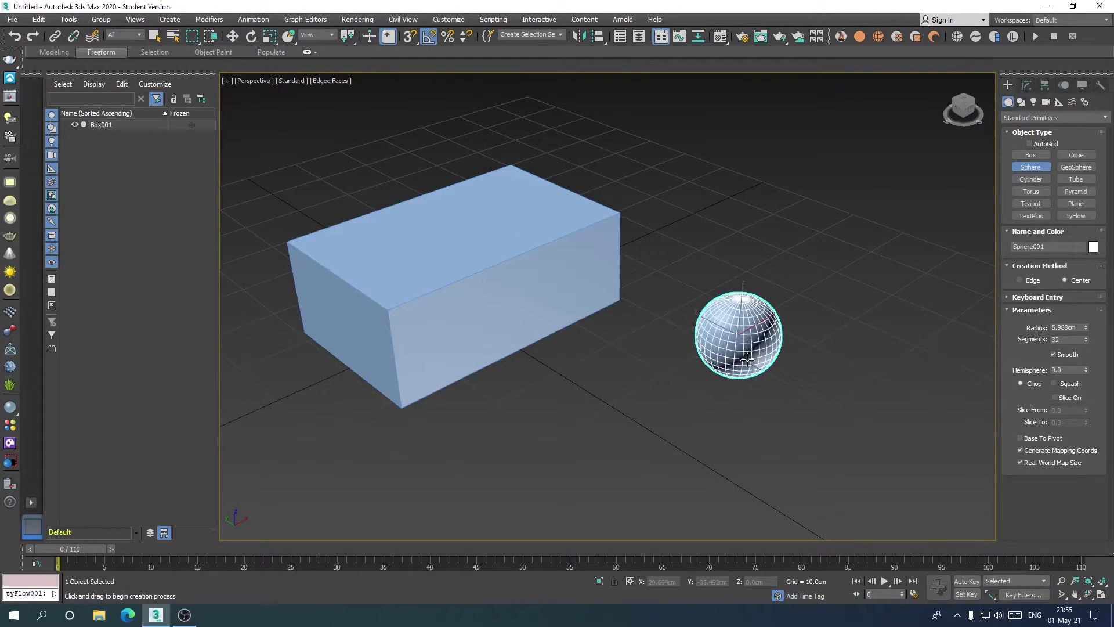
right_click(838, 364)
mouse_move(837, 363)
alt+middle_down()
mouse_move(702, 302)
mouse_move(757, 374)
mouse_move(750, 347)
mouse_move(609, 270)
alt+middle_up()
click(609, 272)
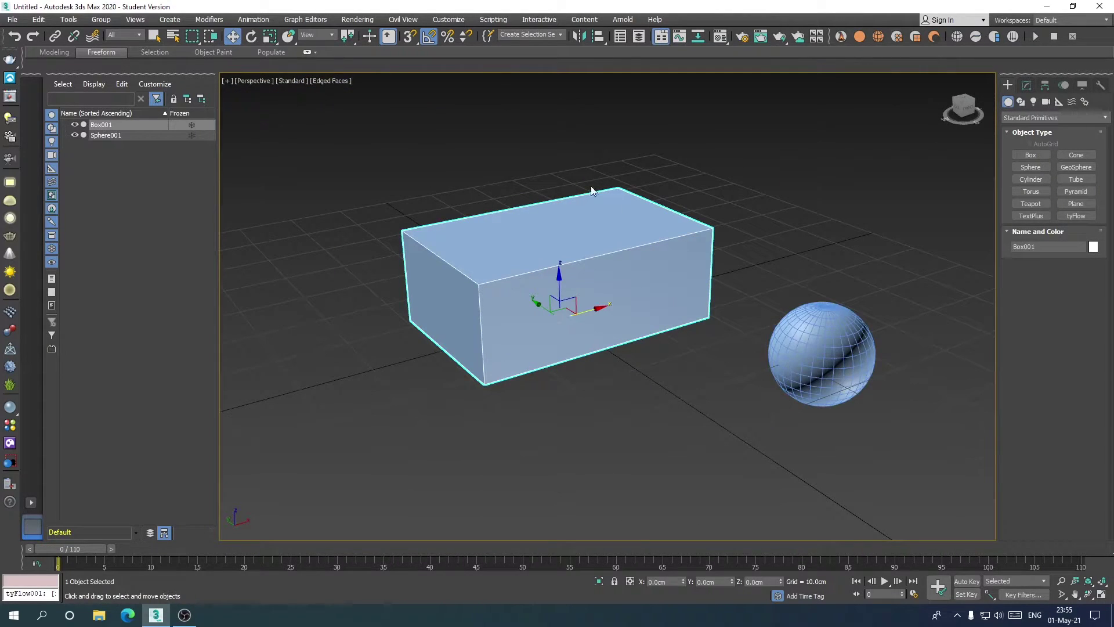
mouse_move(634, 307)
alt+middle_down()
mouse_move(595, 257)
mouse_move(574, 322)
mouse_move(586, 365)
alt+middle_up()
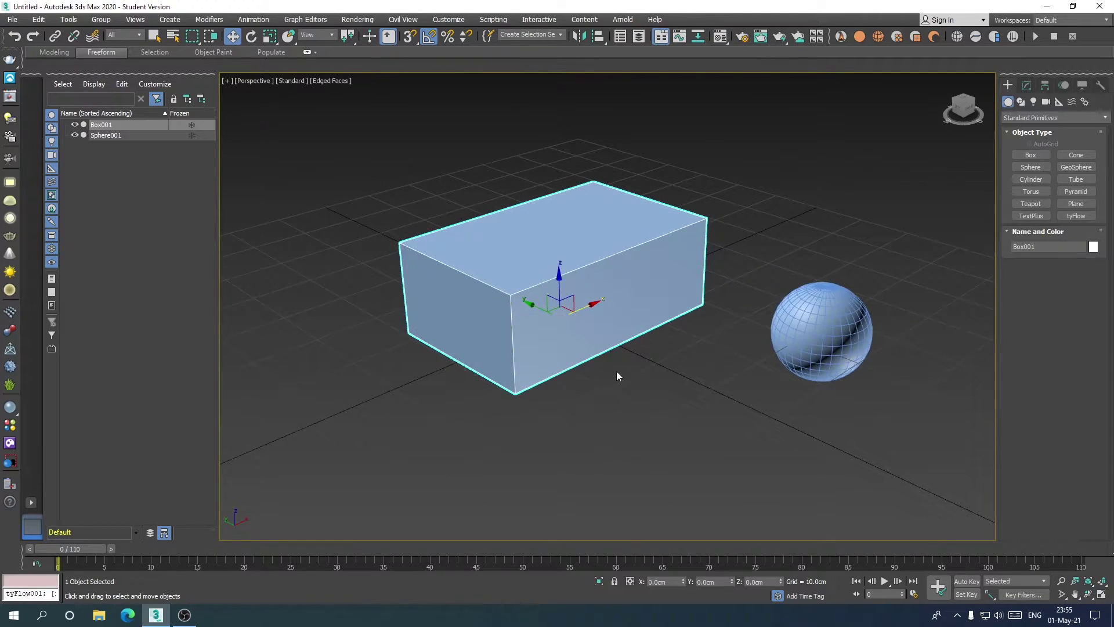
scroll(617, 375, down, 3)
click(741, 385)
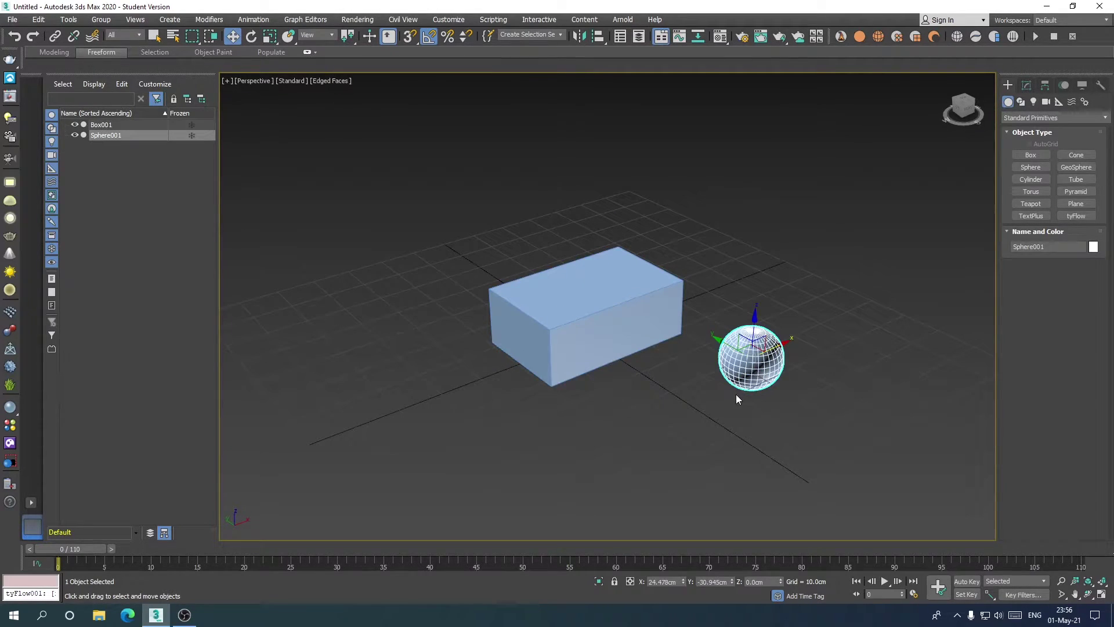
key(Delete)
- Drag Box001 along negative X until it sits at about X -61.529 cm
click(623, 333)
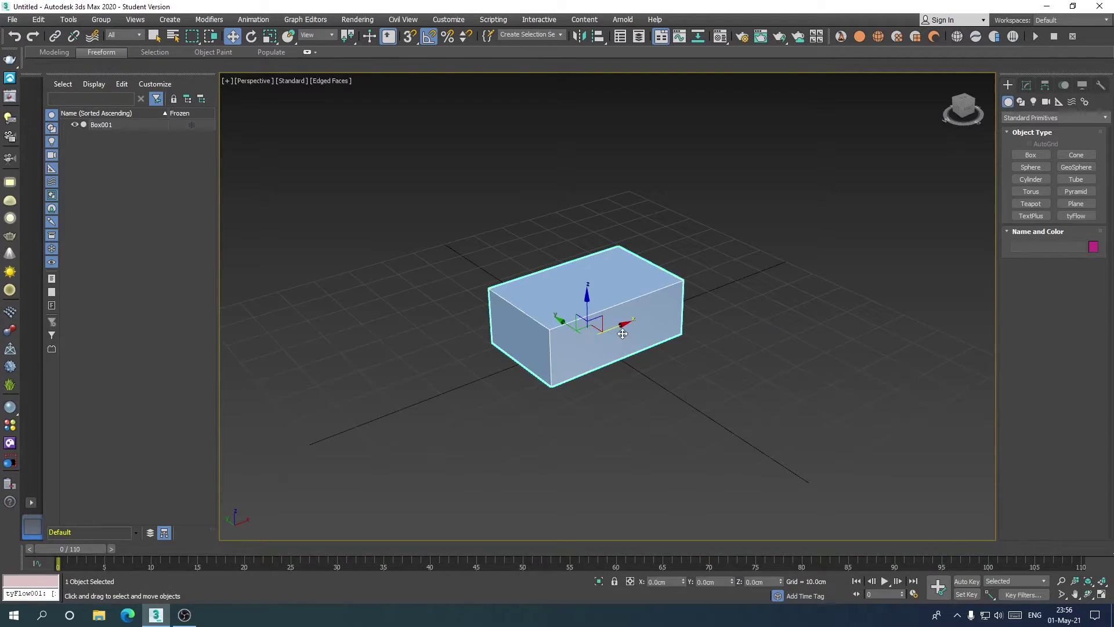
scroll(635, 377, up, 2)
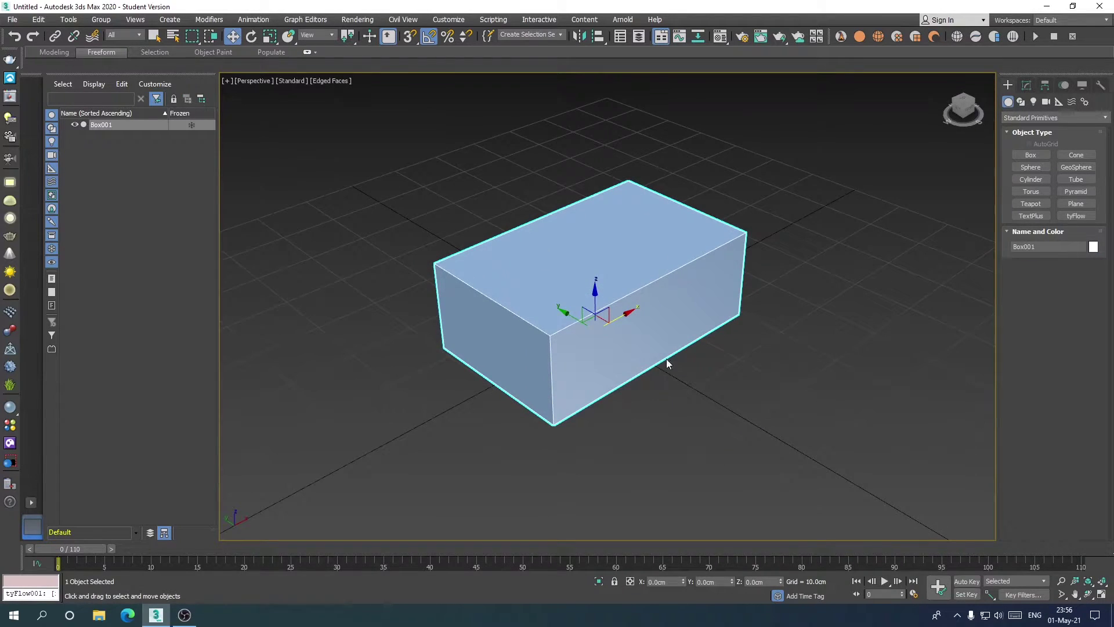
scroll(666, 359, down, 2)
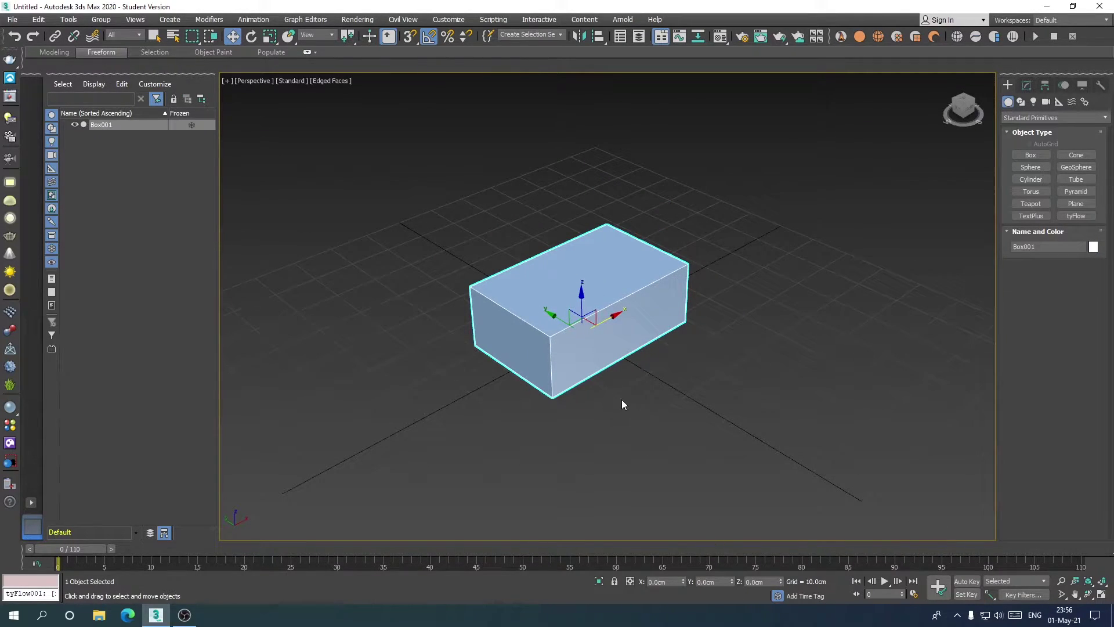
scroll(622, 404, down, 2)
drag(577, 355, 422, 458)
middle_drag(532, 428, 616, 358)
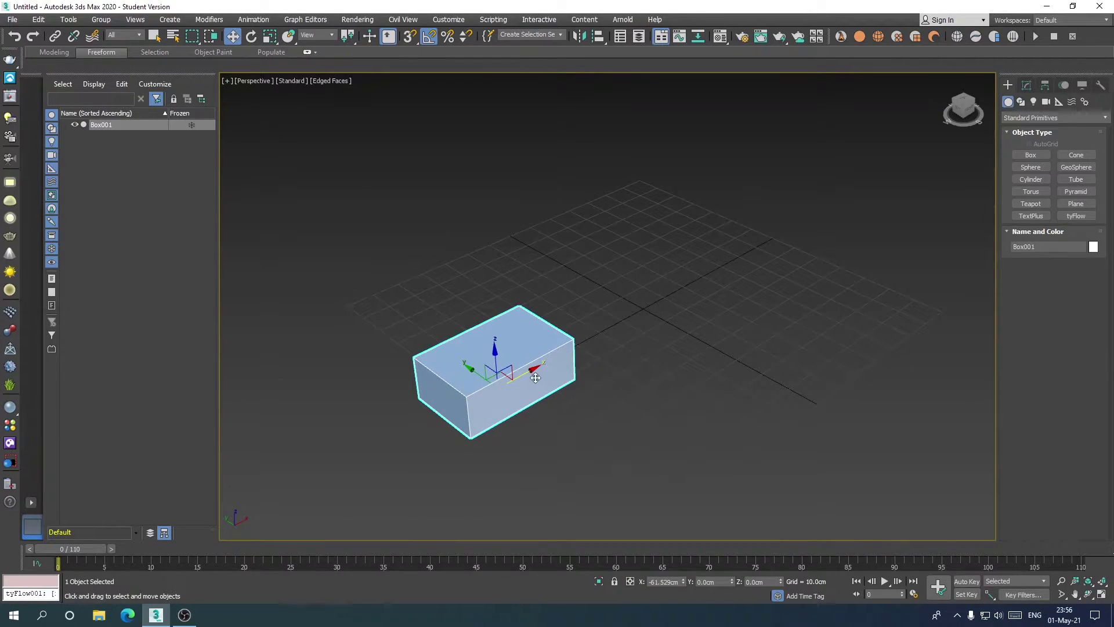
scroll(579, 356, up, 3)
scroll(586, 350, down, 3)
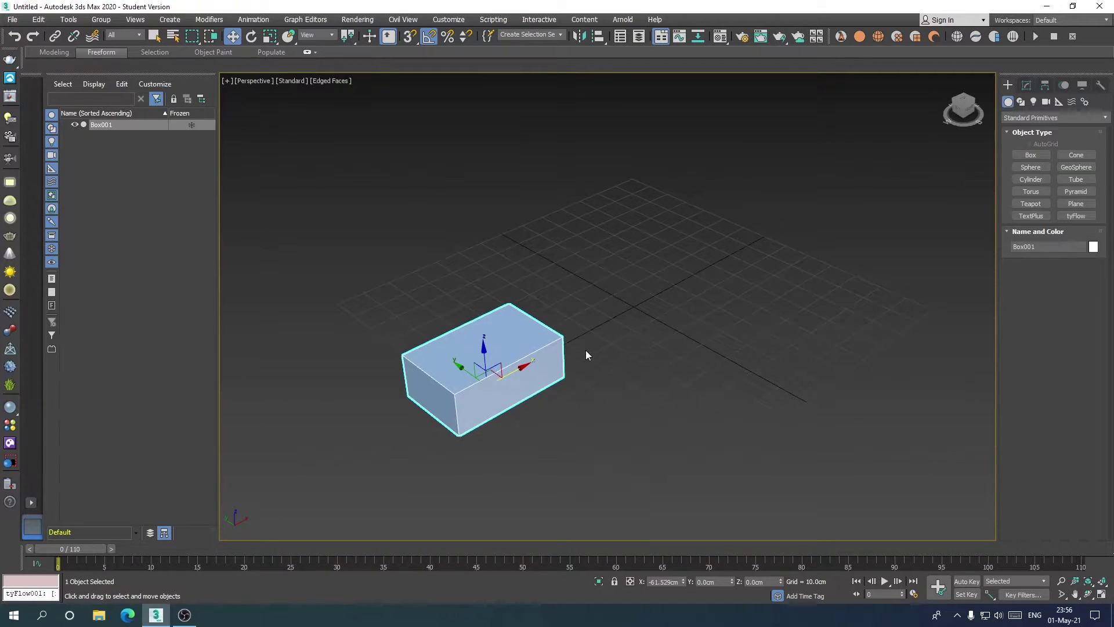
middle_drag(586, 355, 607, 365)
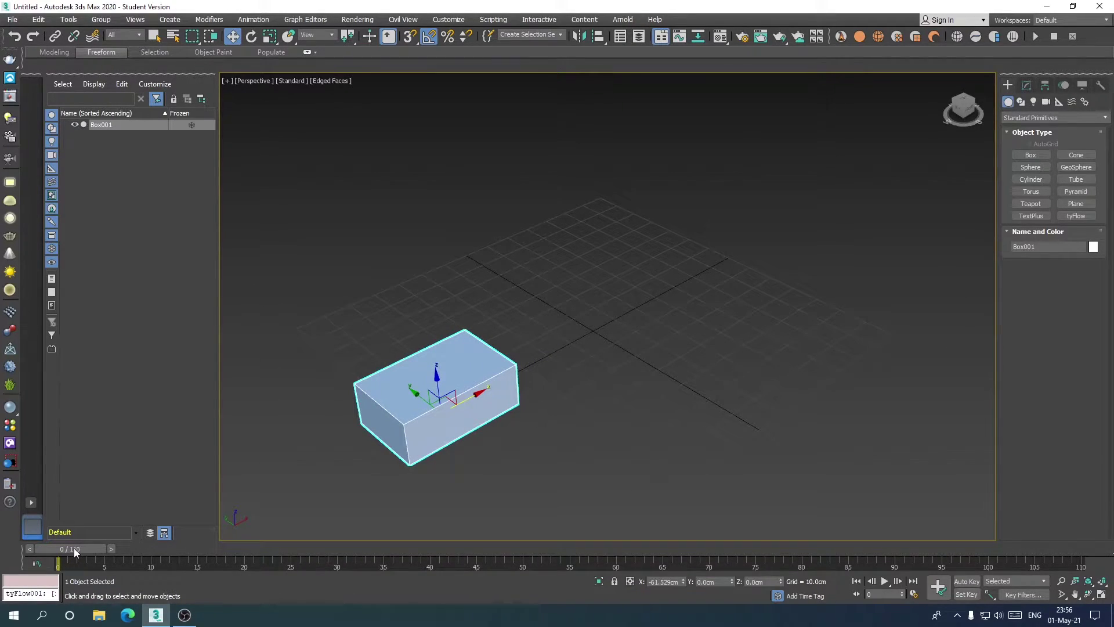
mouse_move(79, 547)
mouse_down()
mouse_move(932, 548)
mouse_move(77, 567)
mouse_move(852, 579)
mouse_move(327, 575)
mouse_move(398, 573)
mouse_move(350, 588)
mouse_up()
key(w)
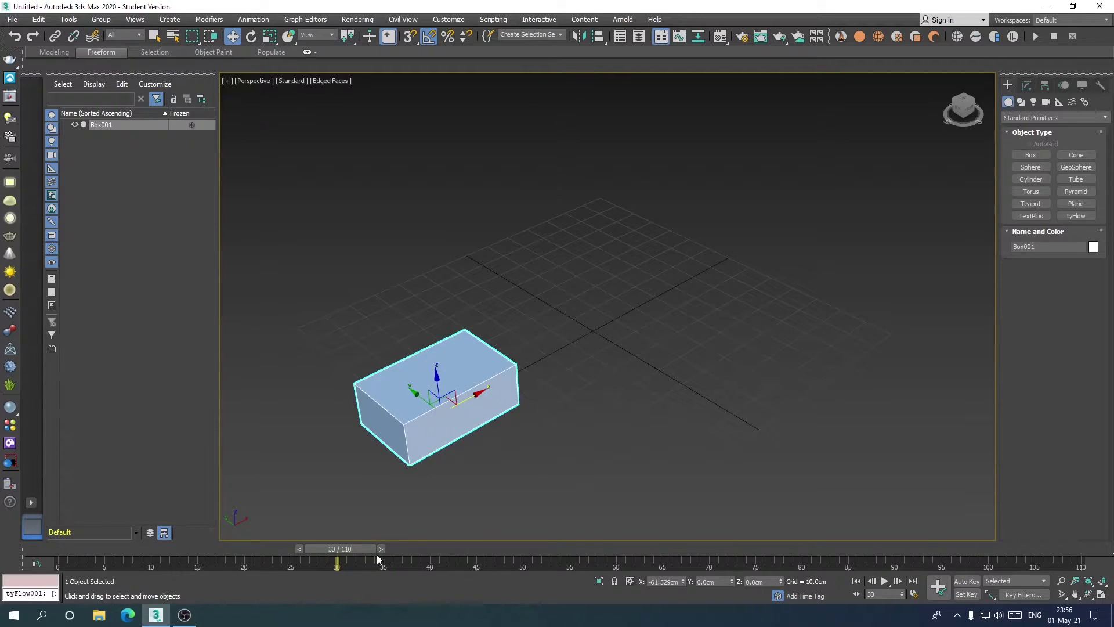
drag(377, 552, 643, 548)
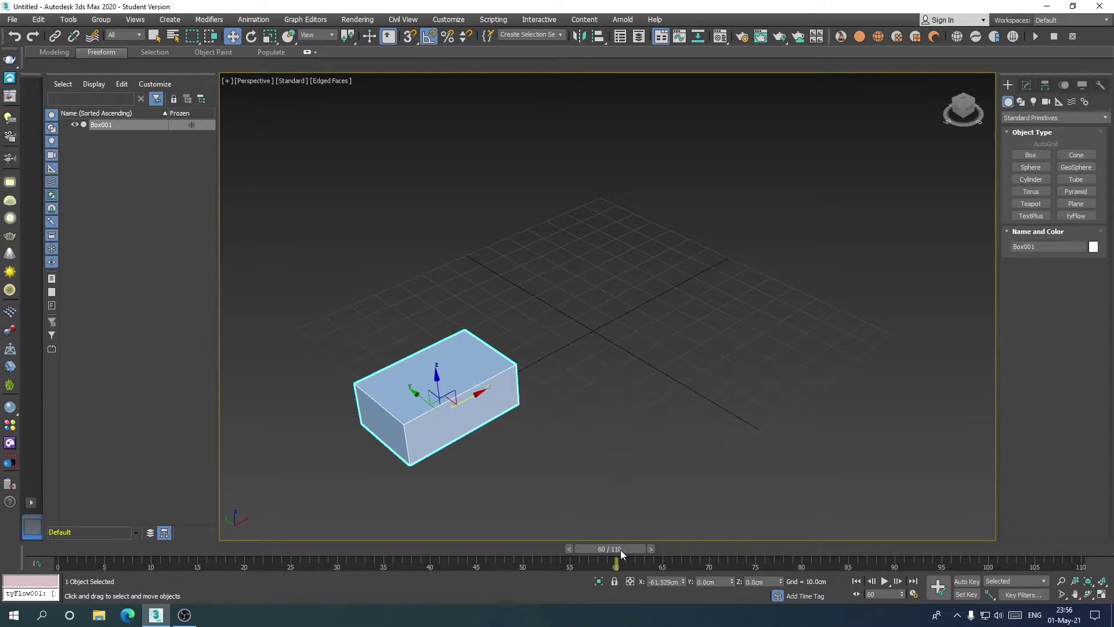
drag(638, 549, 84, 548)
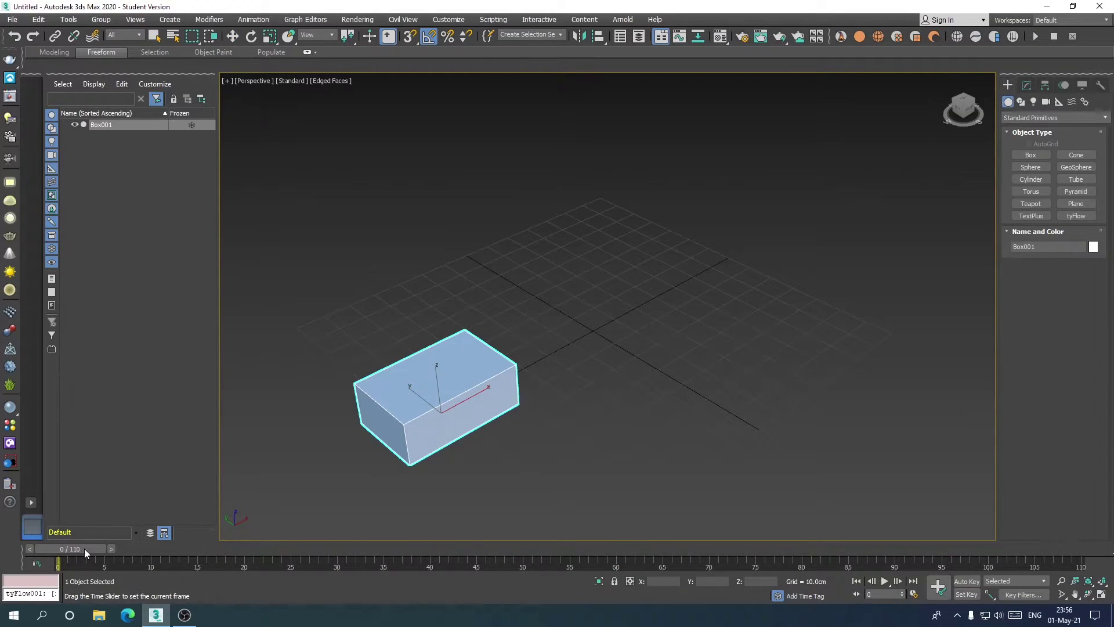
key(w)
click(327, 496)
click(392, 363)
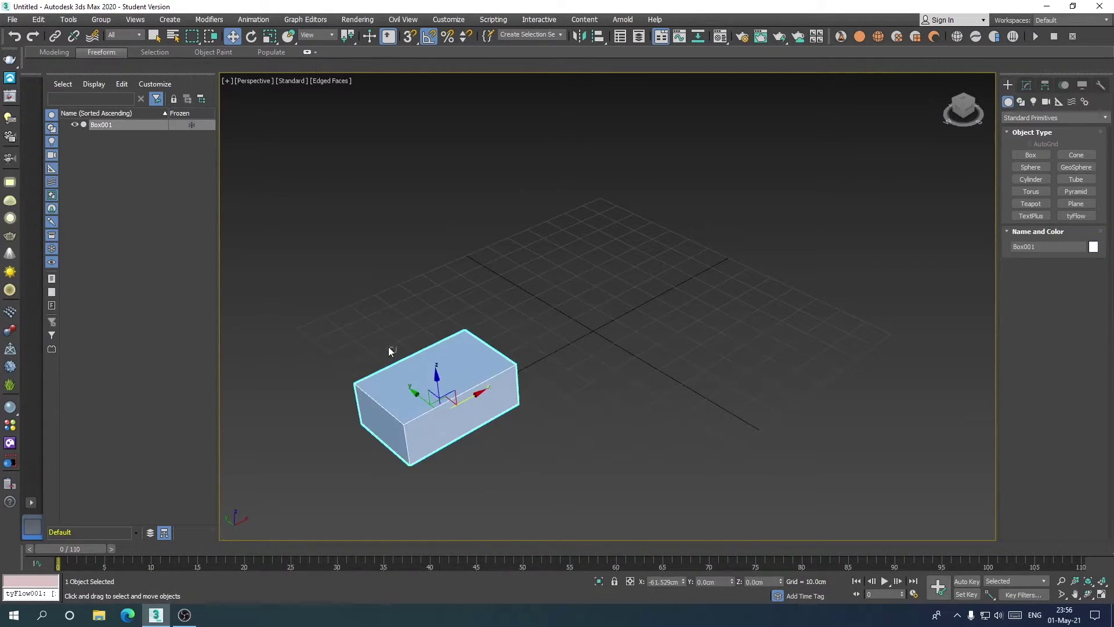
click(674, 470)
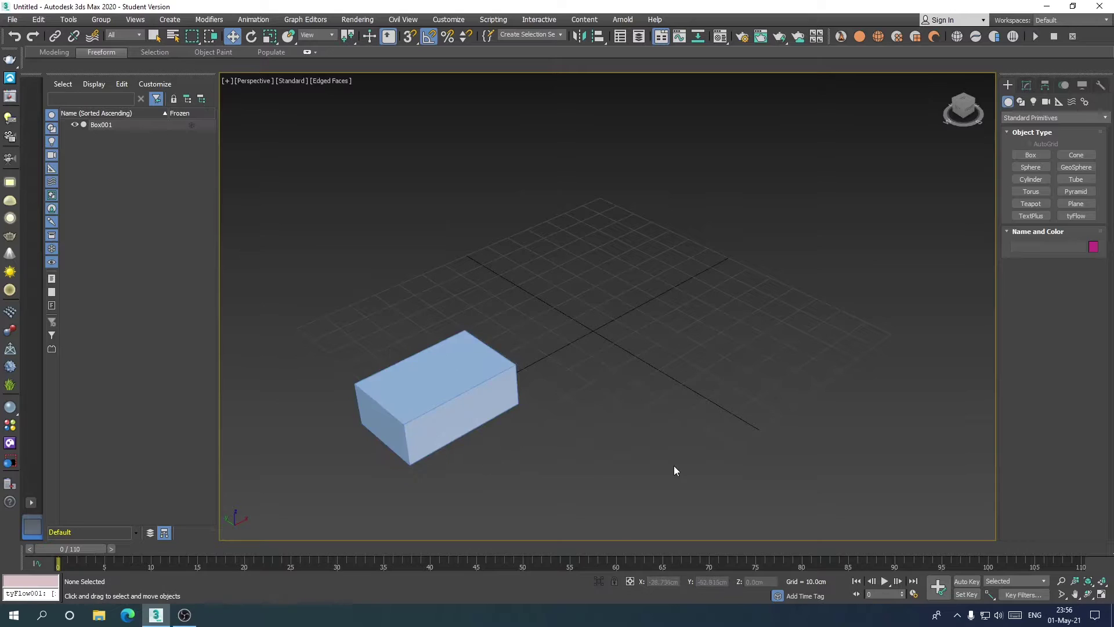
click(448, 418)
click(603, 461)
drag(81, 550, 352, 560)
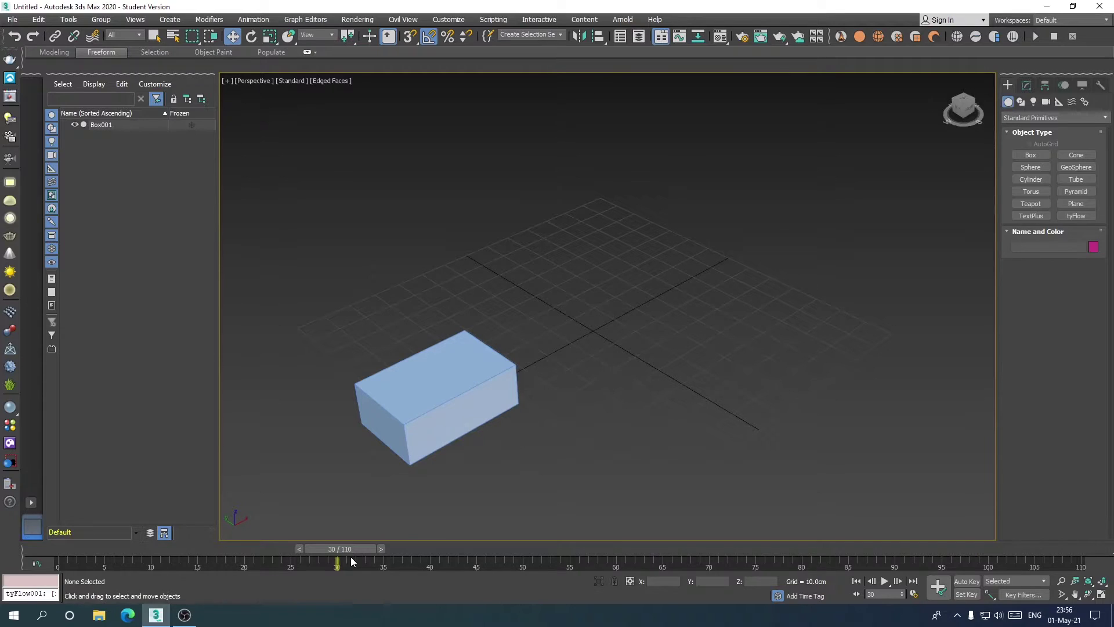
drag(343, 549, 79, 558)
key(w)
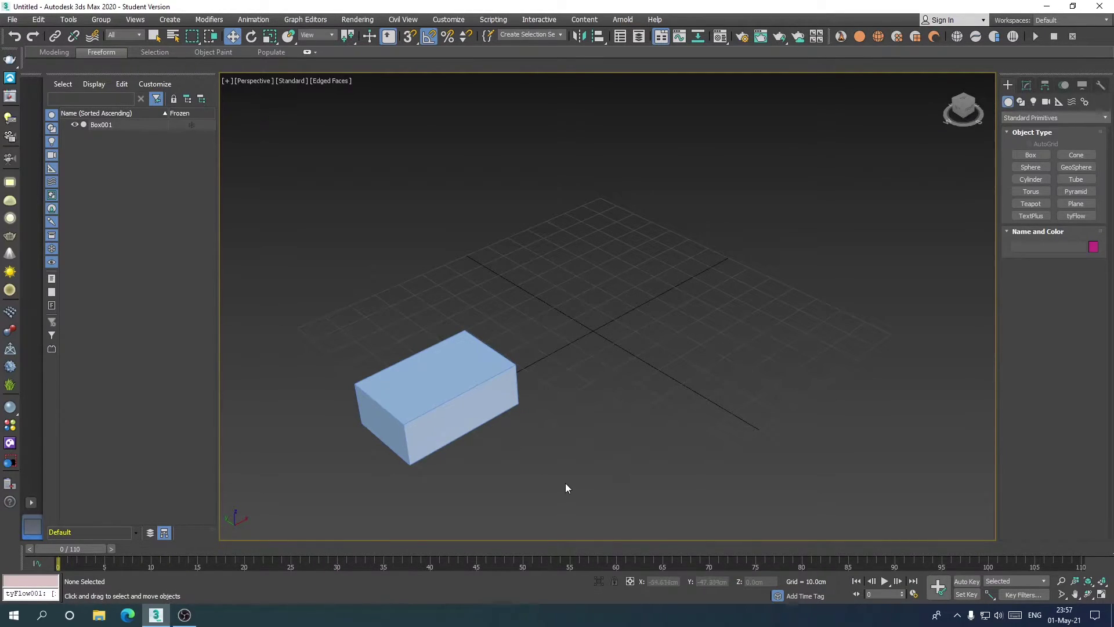
mouse_move(565, 488)
alt+middle_down()
mouse_move(578, 471)
mouse_move(549, 479)
alt+middle_up()
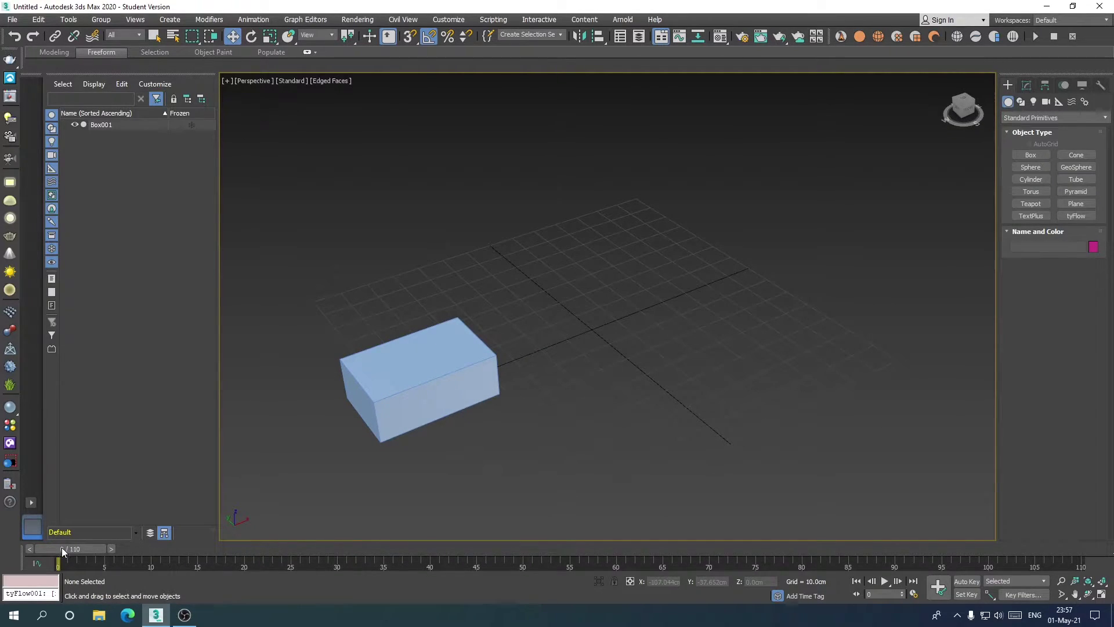
mouse_move(63, 549)
mouse_down()
mouse_move(522, 549)
mouse_move(55, 555)
mouse_up()
key(w)
mouse_move(434, 458)
alt+middle_down()
mouse_move(452, 458)
mouse_move(431, 454)
alt+middle_up()
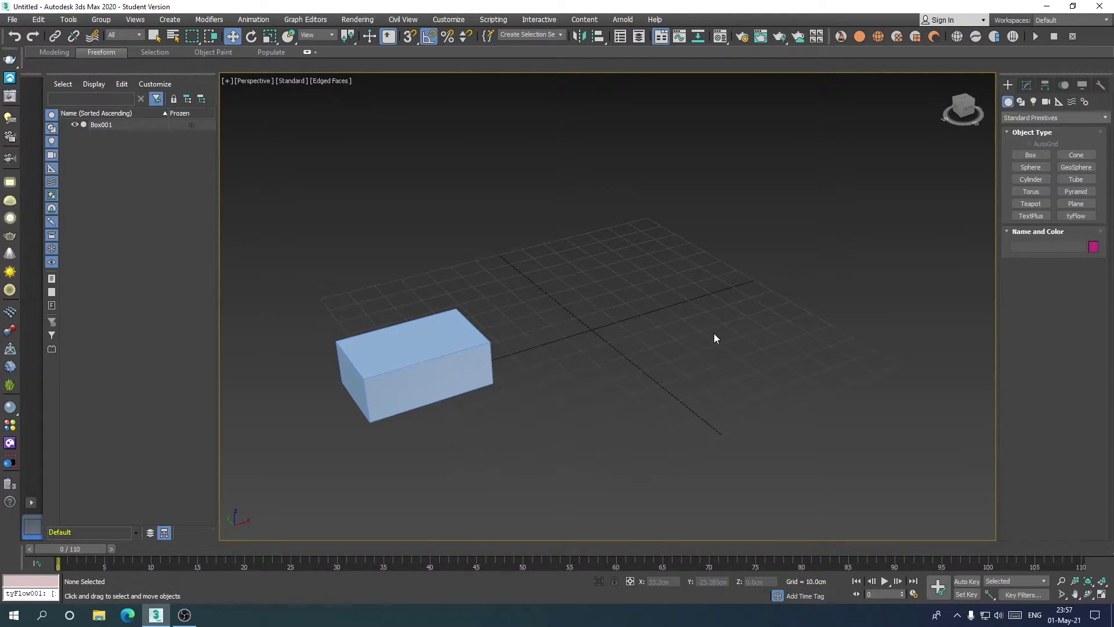
mouse_move(629, 356)
alt+middle_down()
mouse_move(636, 366)
mouse_move(597, 425)
alt+middle_up()
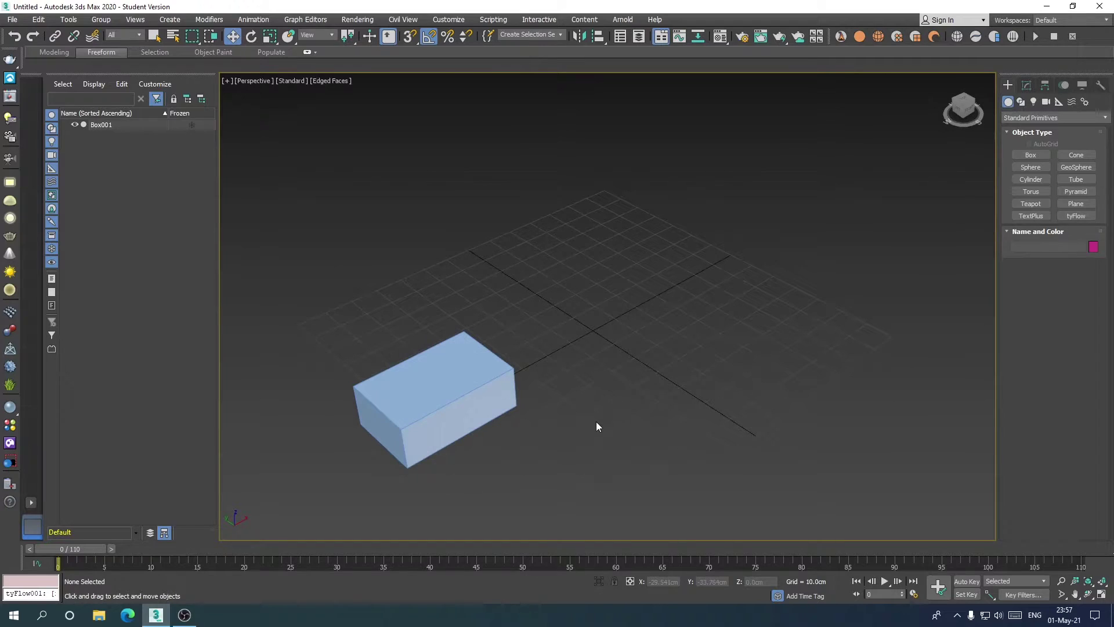
click(460, 399)
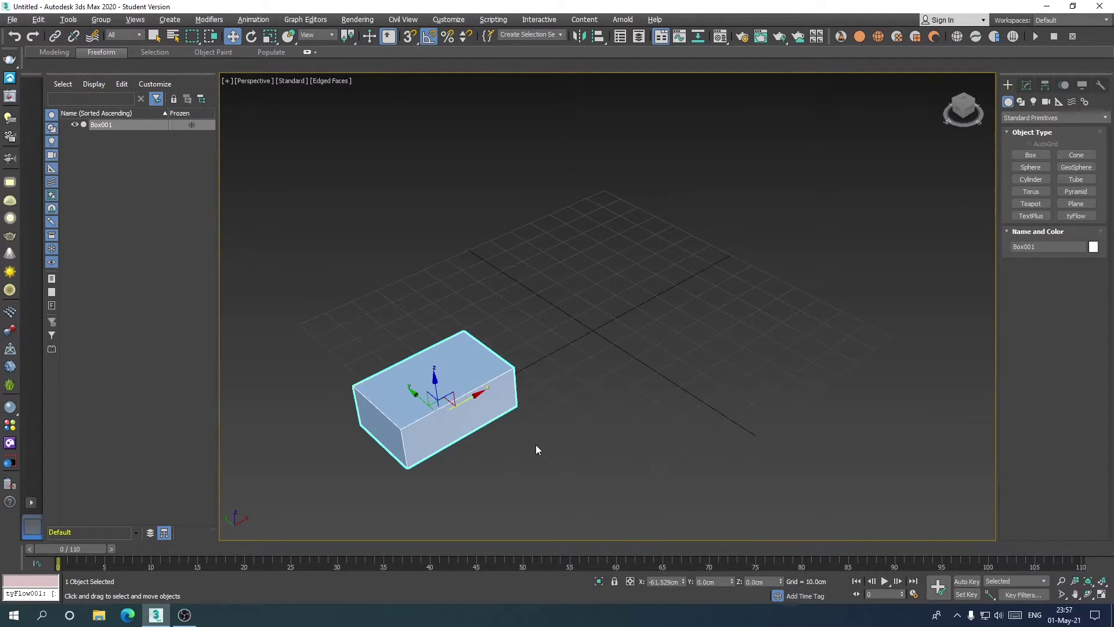
alt+middle_drag(535, 445, 532, 439)
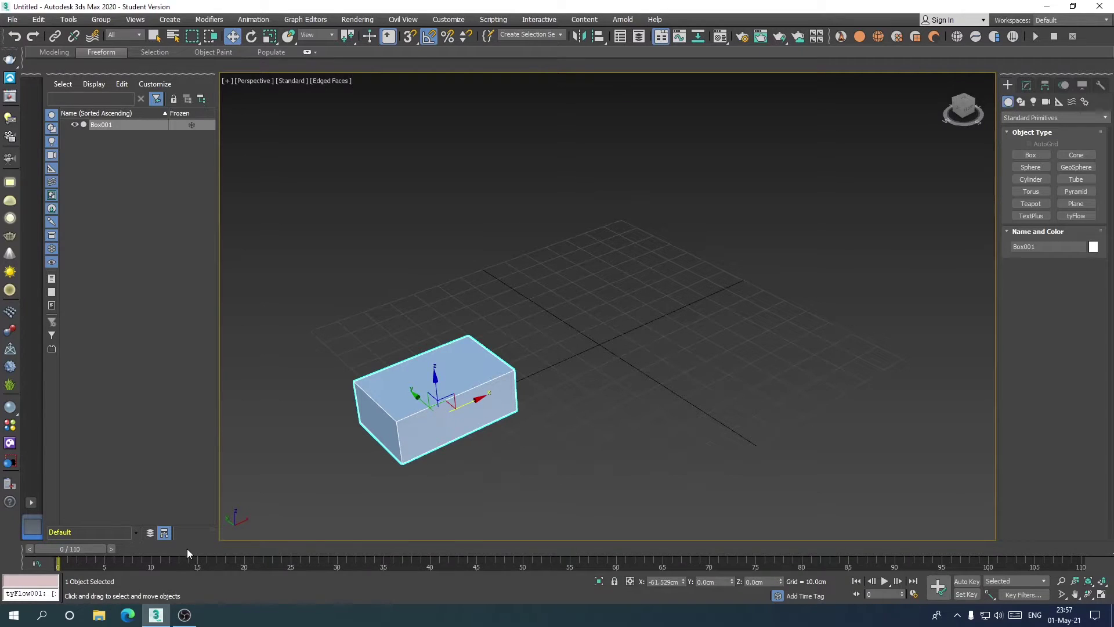
- In Time Configuration, set the animation Length spinner to 100 frames
click(914, 593)
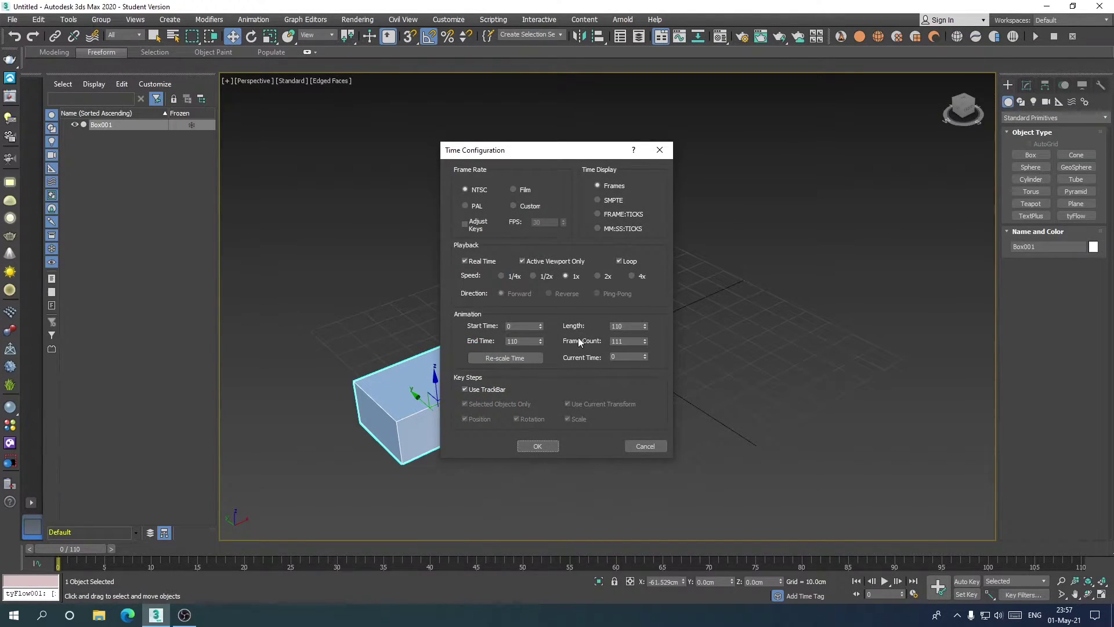
mouse_move(645, 326)
mouse_down()
mouse_move(637, 280)
mouse_move(637, 293)
mouse_up()
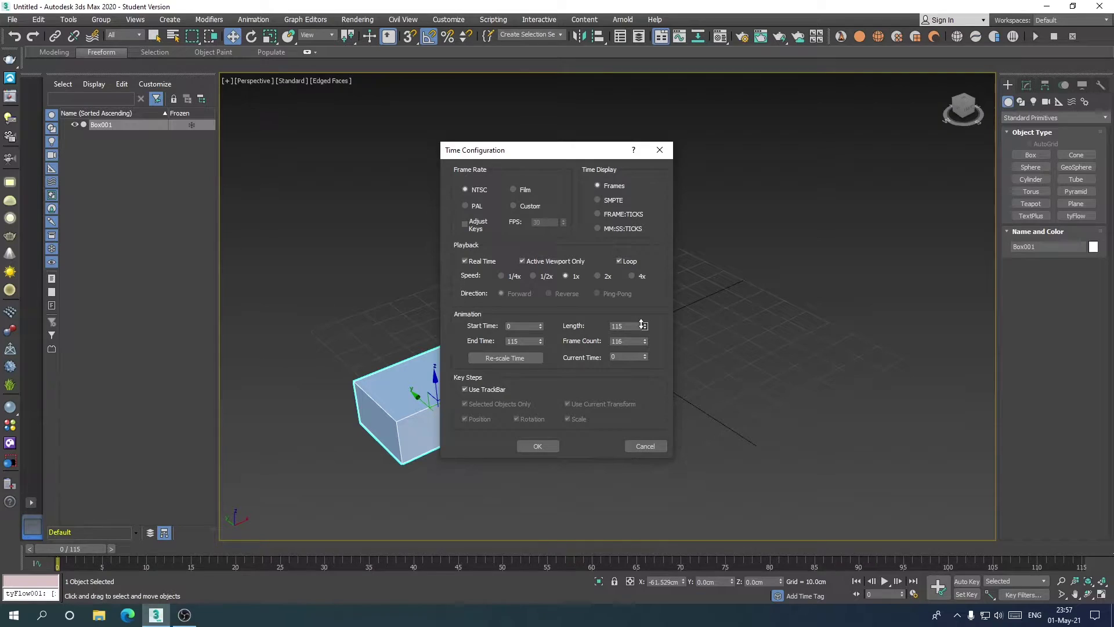
drag(637, 293, 642, 332)
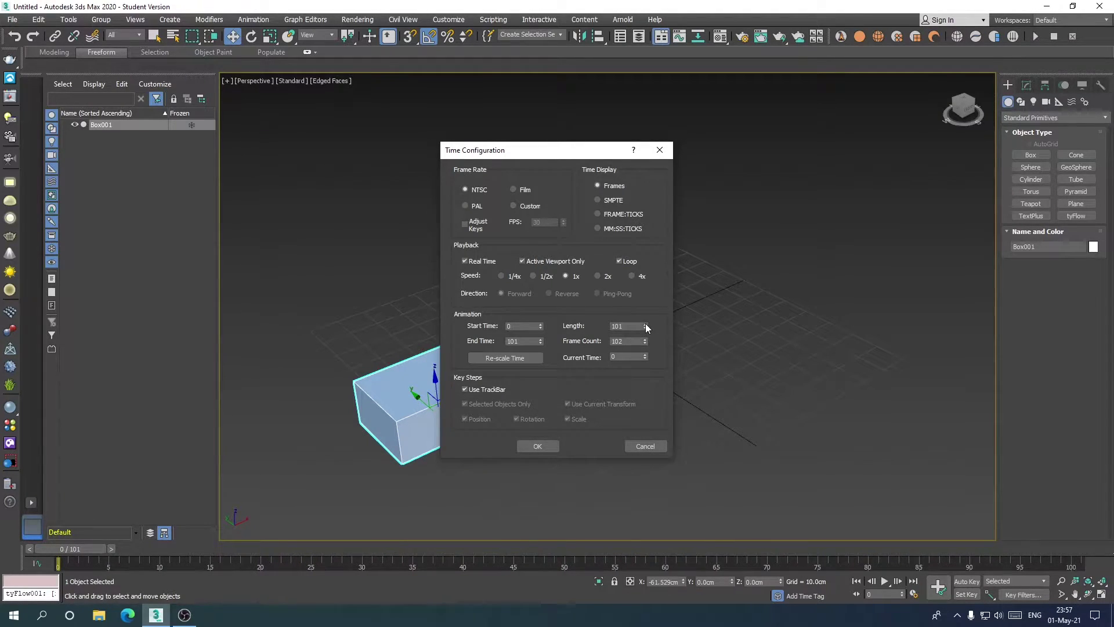
click(645, 330)
click(645, 330)
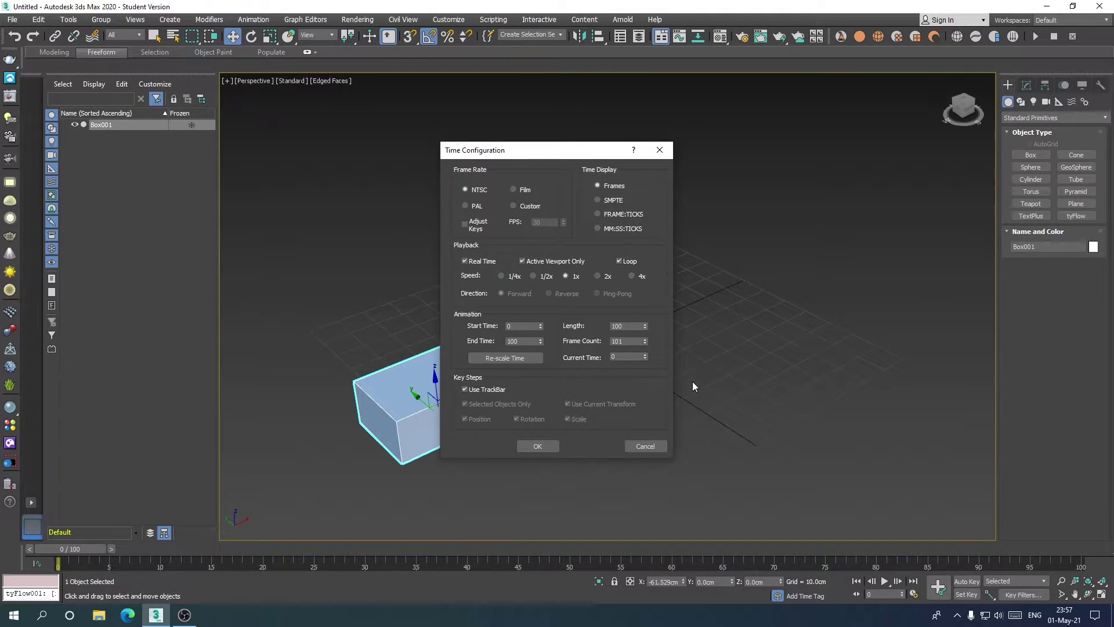
- Cancel Time Configuration, keeping 110 frames, and marquee-select Box001
click(645, 446)
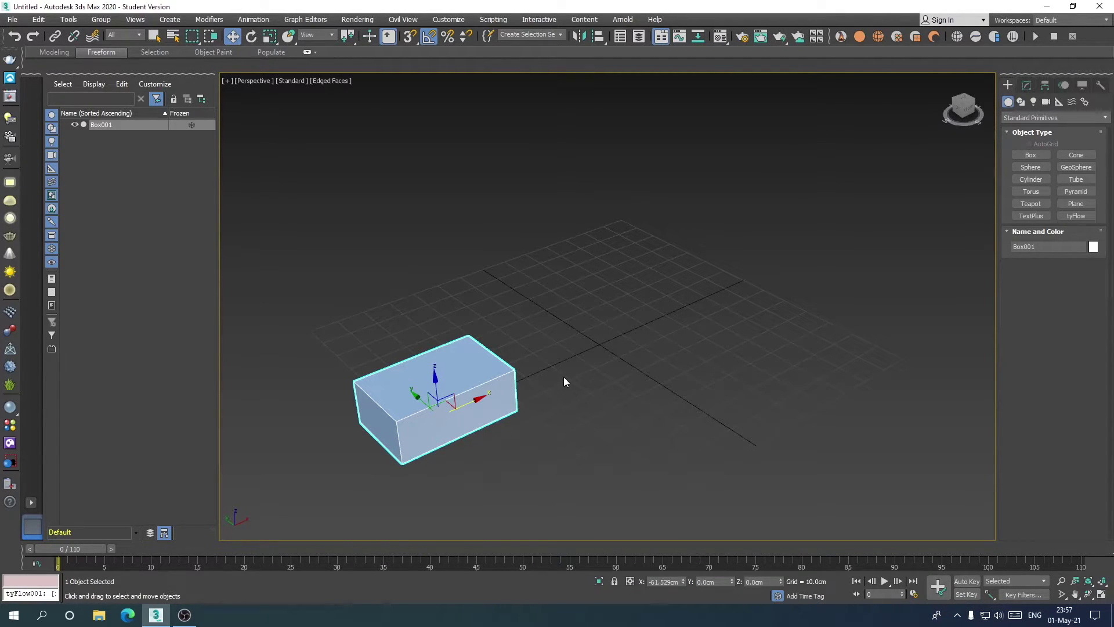
middle_drag(563, 376, 525, 355)
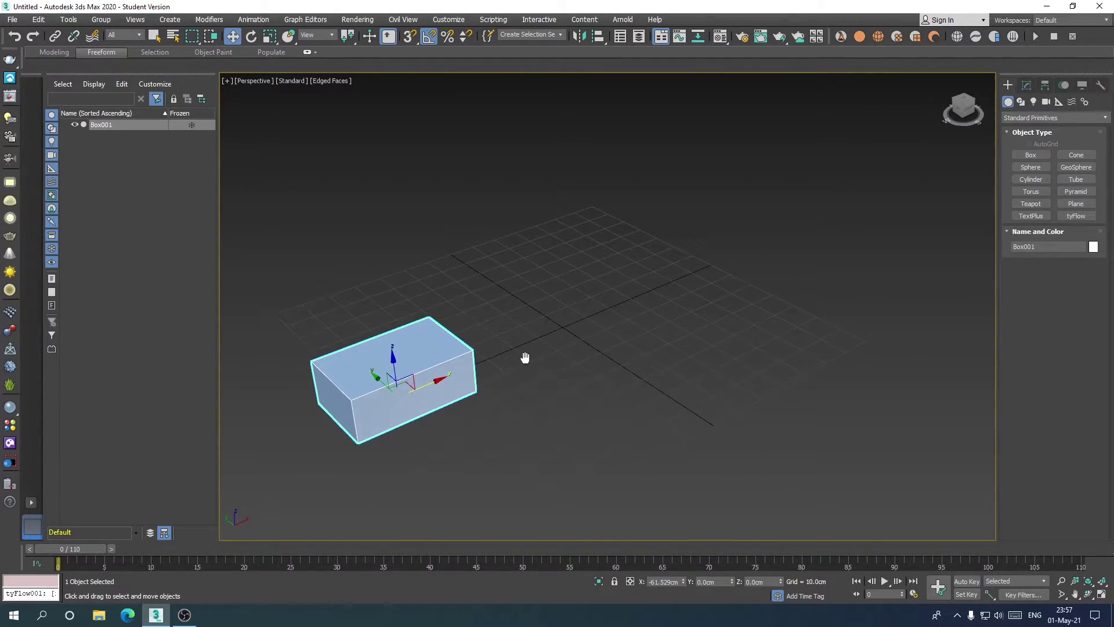
drag(562, 310, 528, 288)
drag(488, 345, 256, 504)
key(q)
- At frame 30, nudge Box001 along X to about -69.428 cm
drag(78, 548, 346, 552)
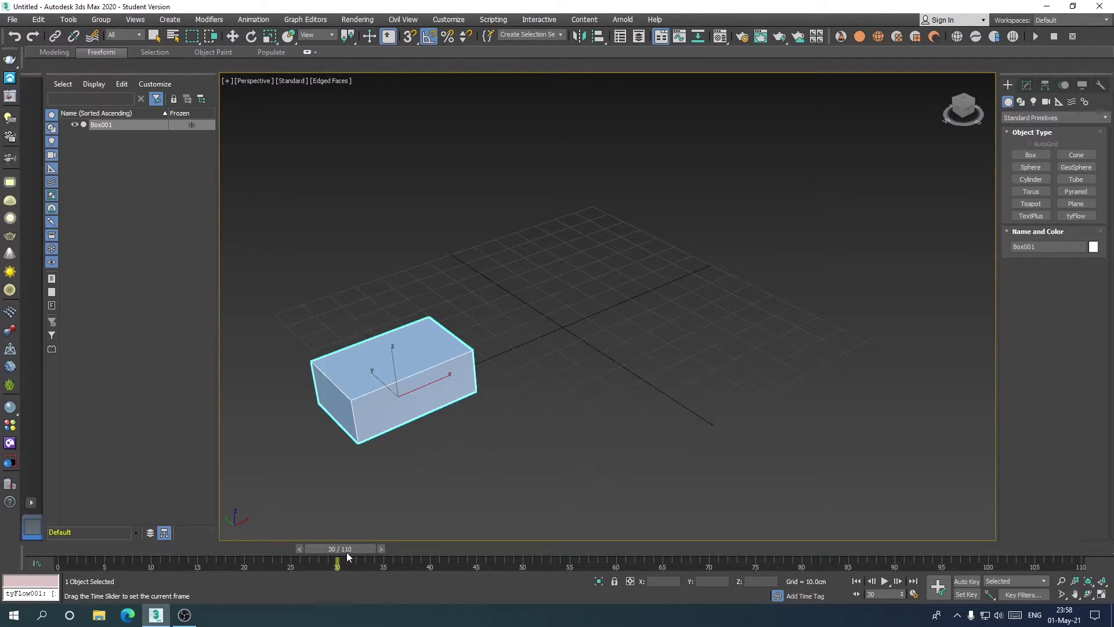
key(w)
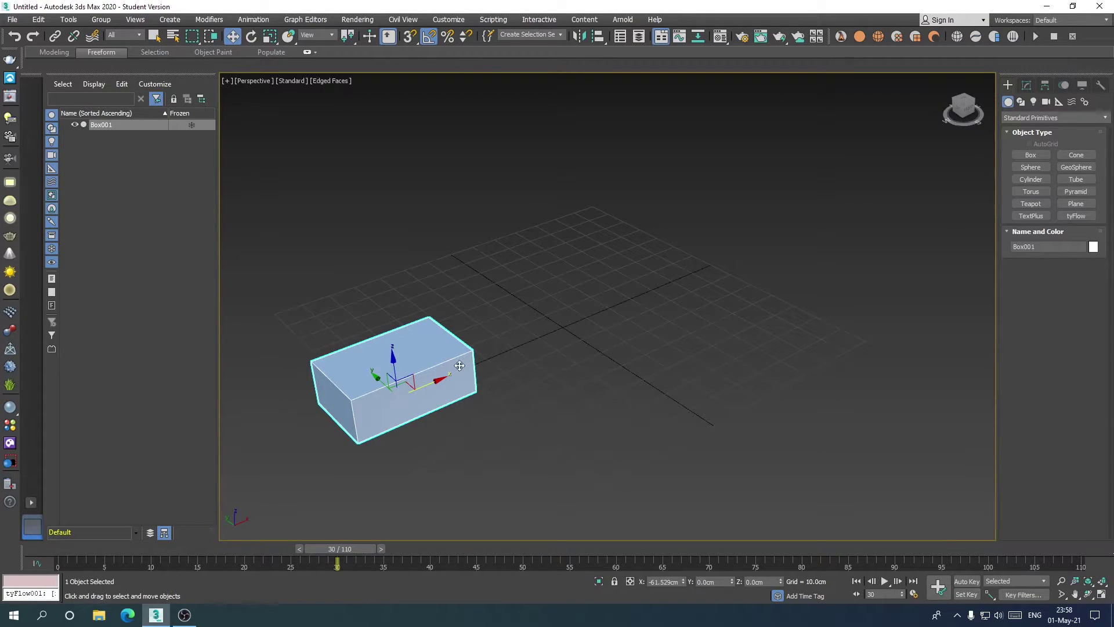
mouse_move(434, 385)
mouse_down()
mouse_move(785, 234)
mouse_move(400, 394)
mouse_up()
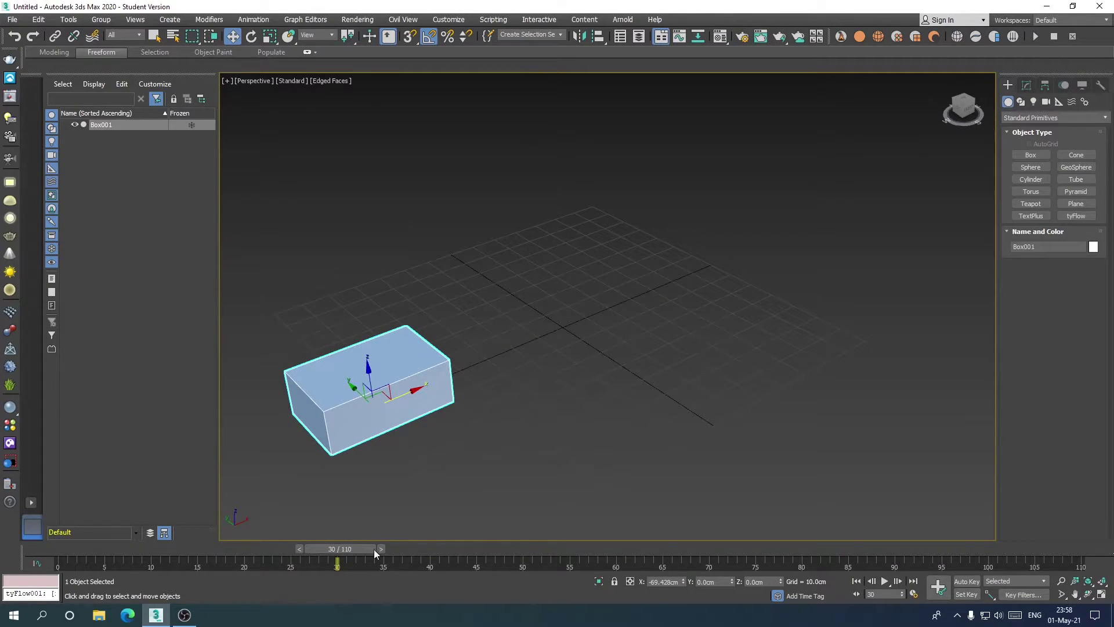
- With Auto Key on, key Box001 sliding to X 70.66 cm at frame 30
click(965, 583)
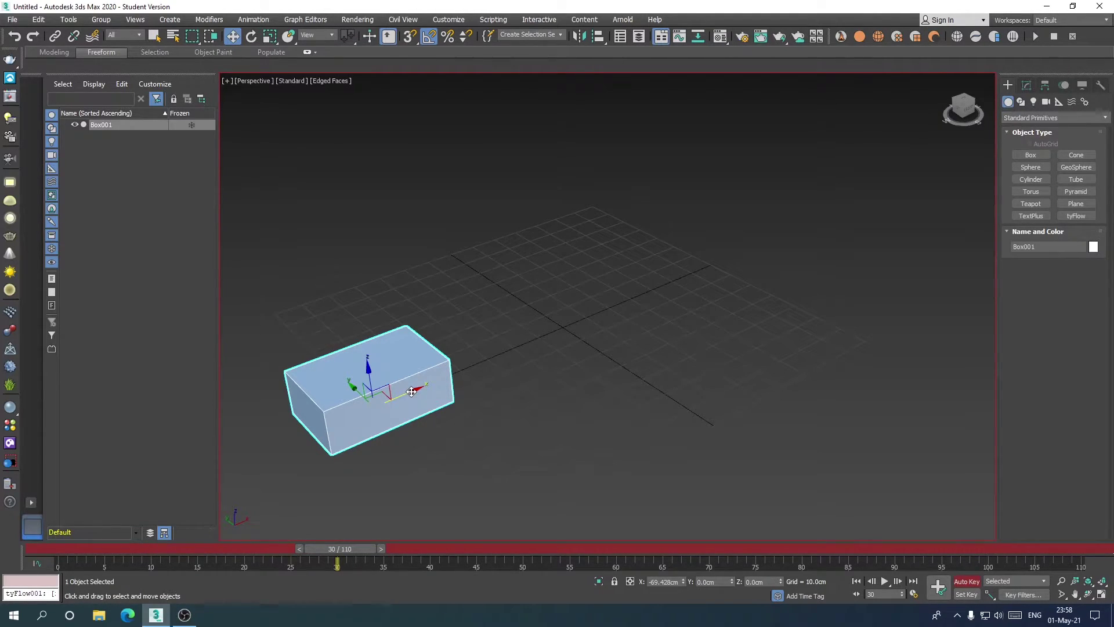
drag(411, 391, 745, 308)
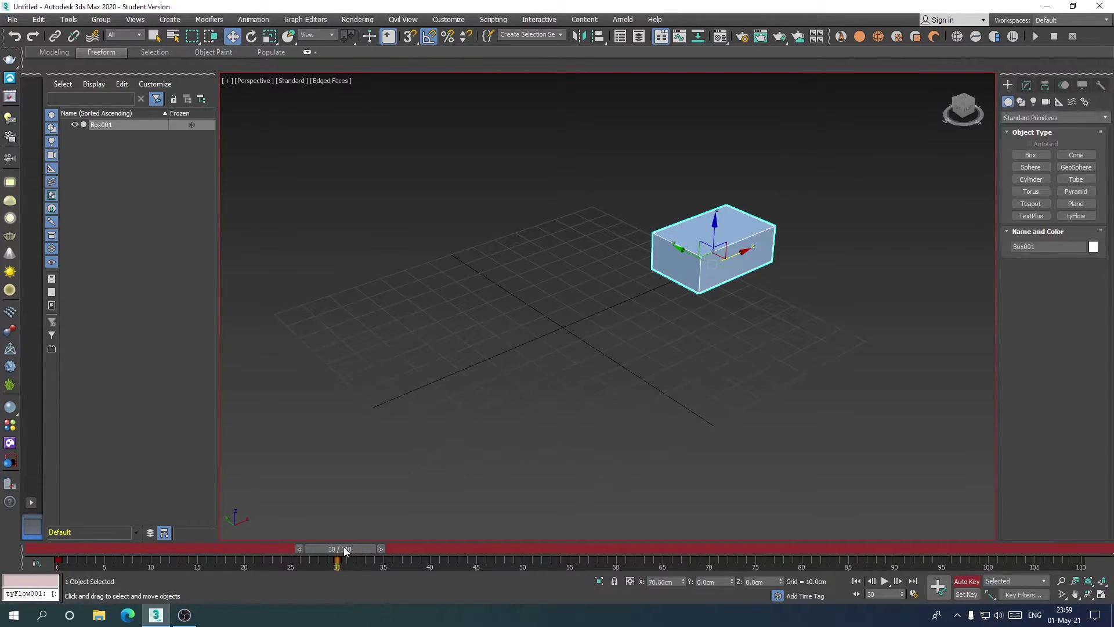
drag(338, 549, 52, 550)
key(w)
click(967, 581)
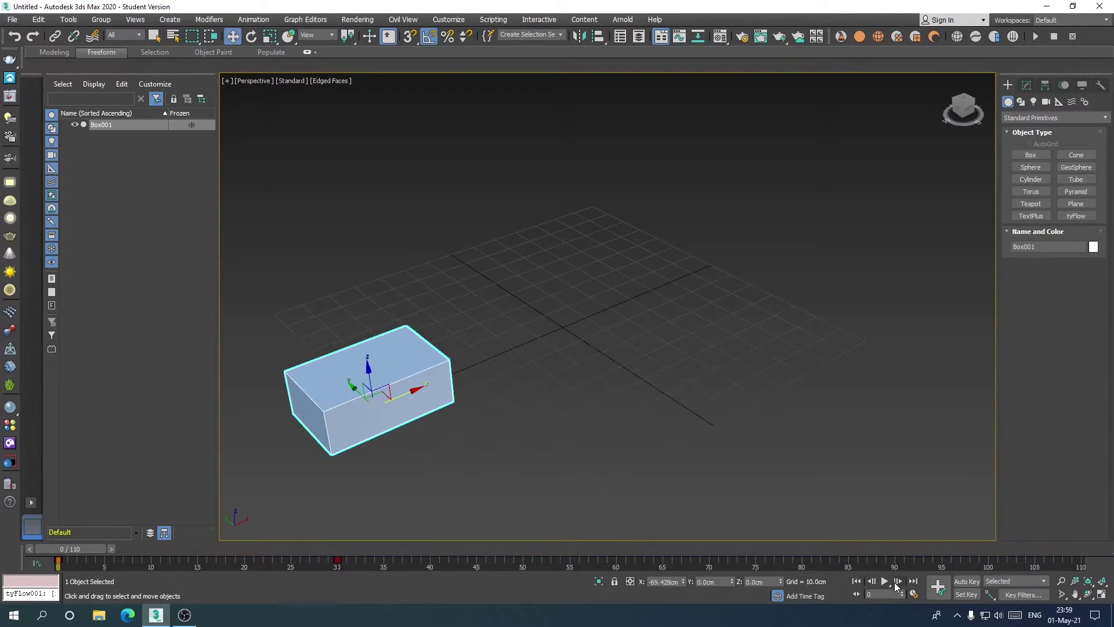
- Play back the box's slide, rewind to the start, and scrub to frame 30
click(885, 581)
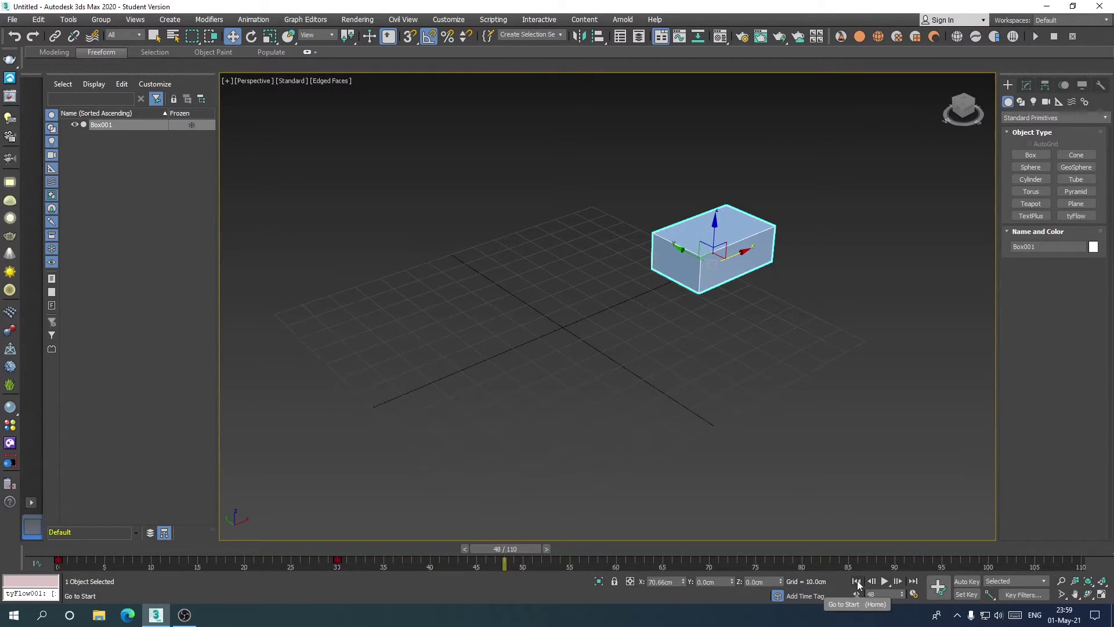
click(856, 581)
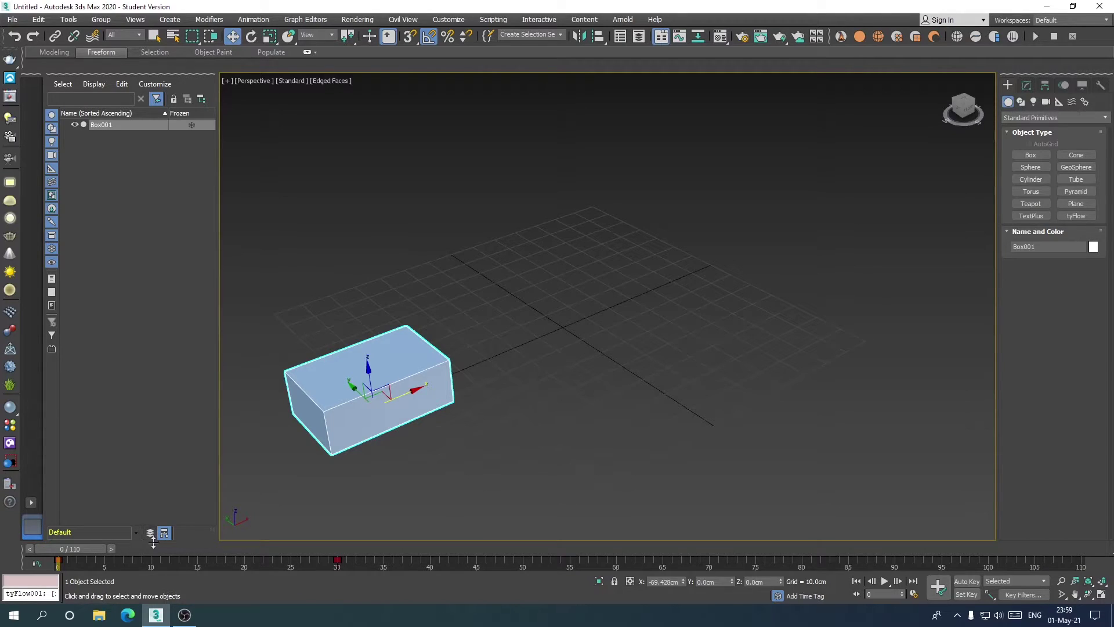
mouse_move(80, 546)
mouse_down()
mouse_move(326, 559)
mouse_move(63, 566)
mouse_up()
key(w)
drag(80, 548, 357, 548)
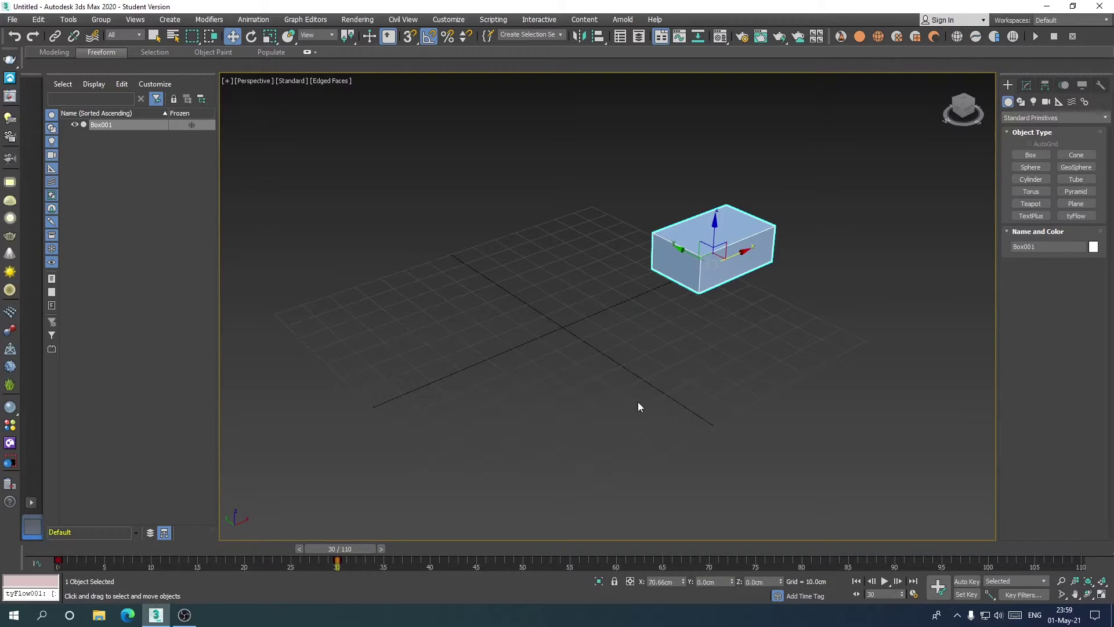
- With Auto Key on at frame 30, rotate Box001 -85° around Z and check the timeline
click(967, 581)
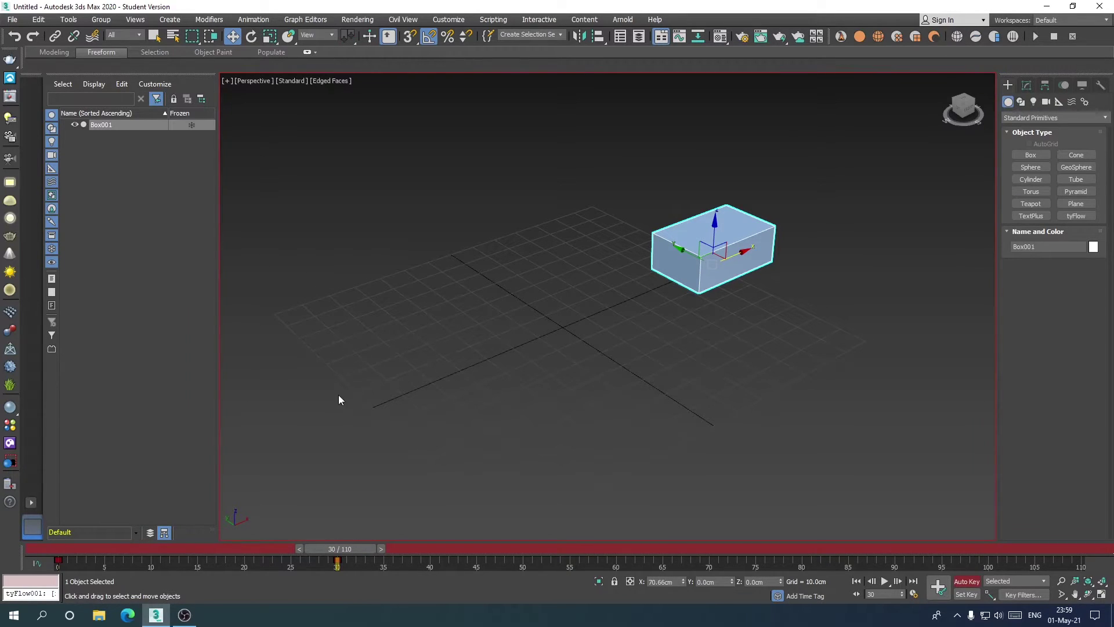
mouse_move(333, 547)
mouse_down()
mouse_move(315, 548)
mouse_move(337, 548)
mouse_up()
click(252, 37)
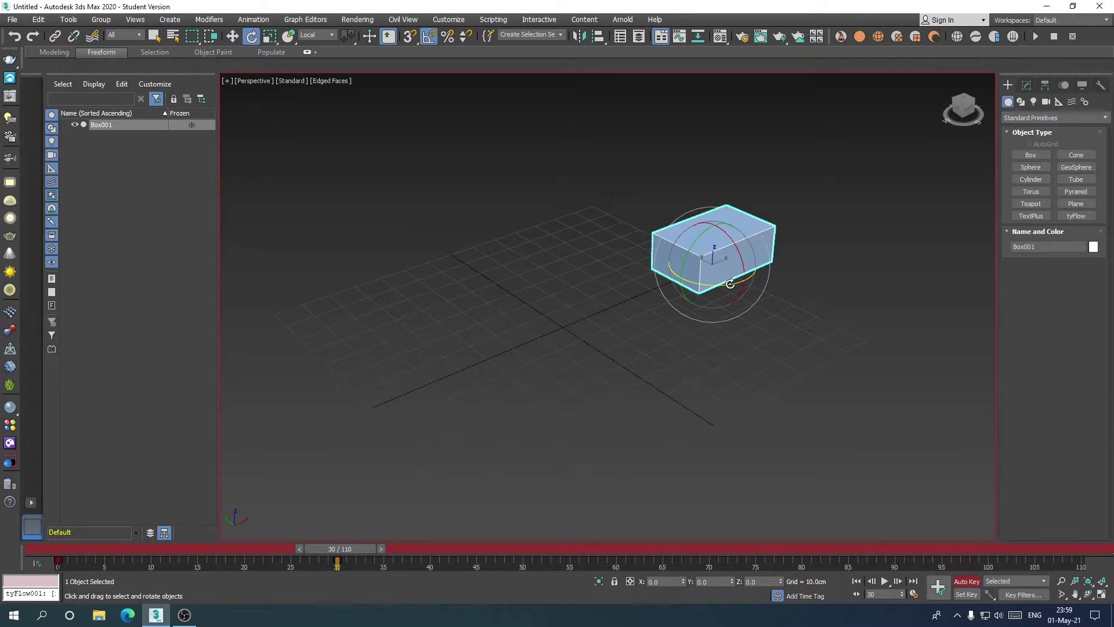
drag(730, 284, 678, 288)
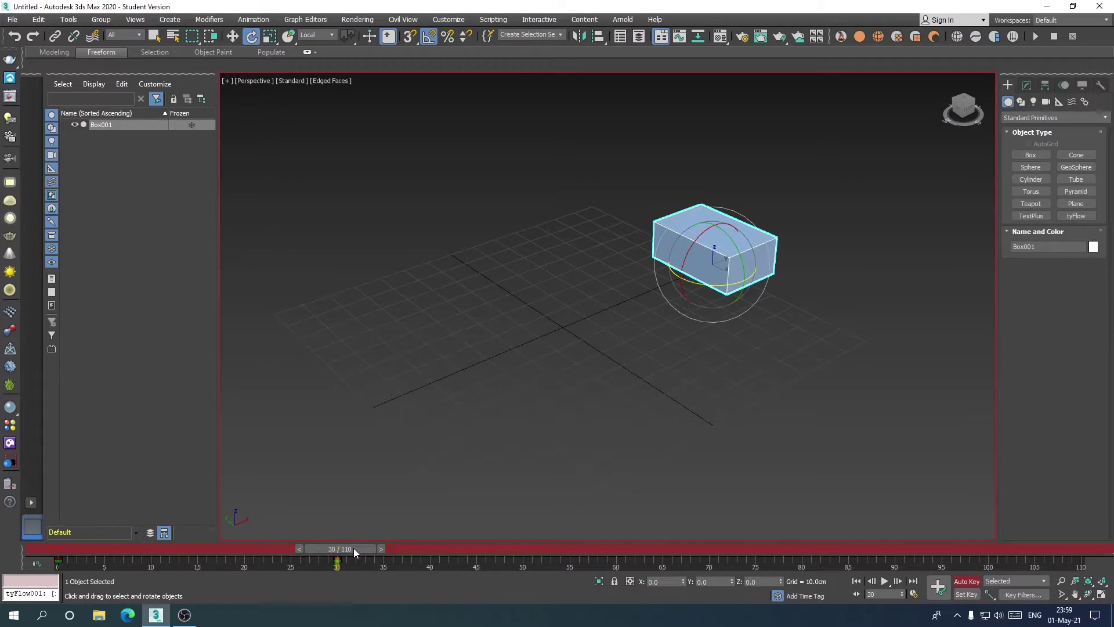
mouse_move(353, 547)
mouse_down()
mouse_move(83, 572)
mouse_move(212, 545)
mouse_move(354, 545)
mouse_move(117, 565)
mouse_move(356, 561)
mouse_up()
key(e)
click(270, 37)
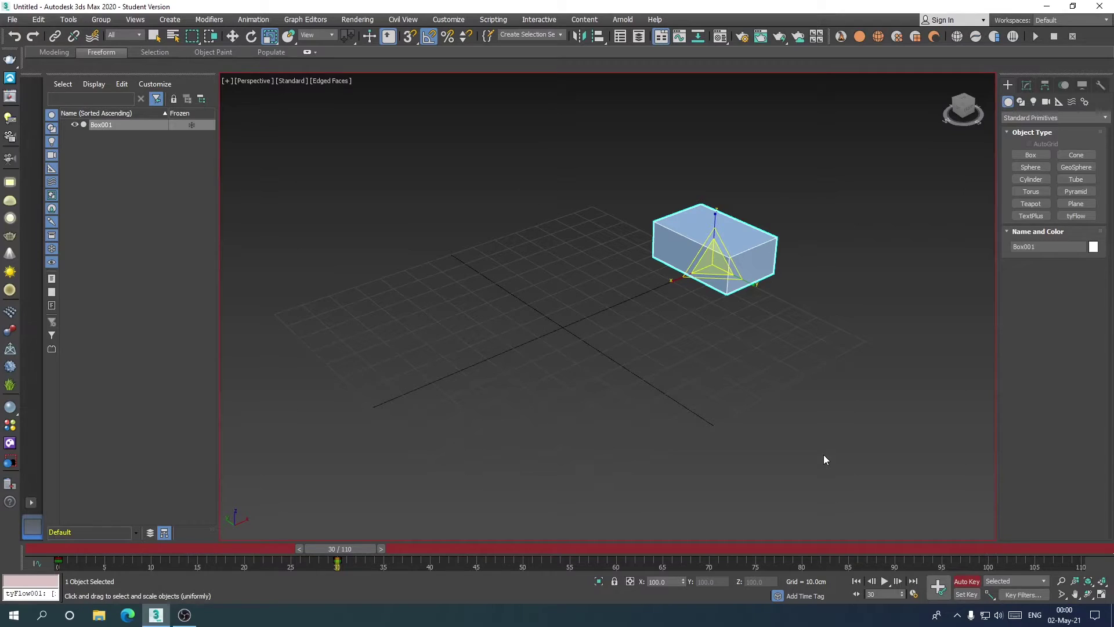
- Switch to Uniform Scale and key Box001 at about 131% on frame 30
click(973, 583)
click(718, 255)
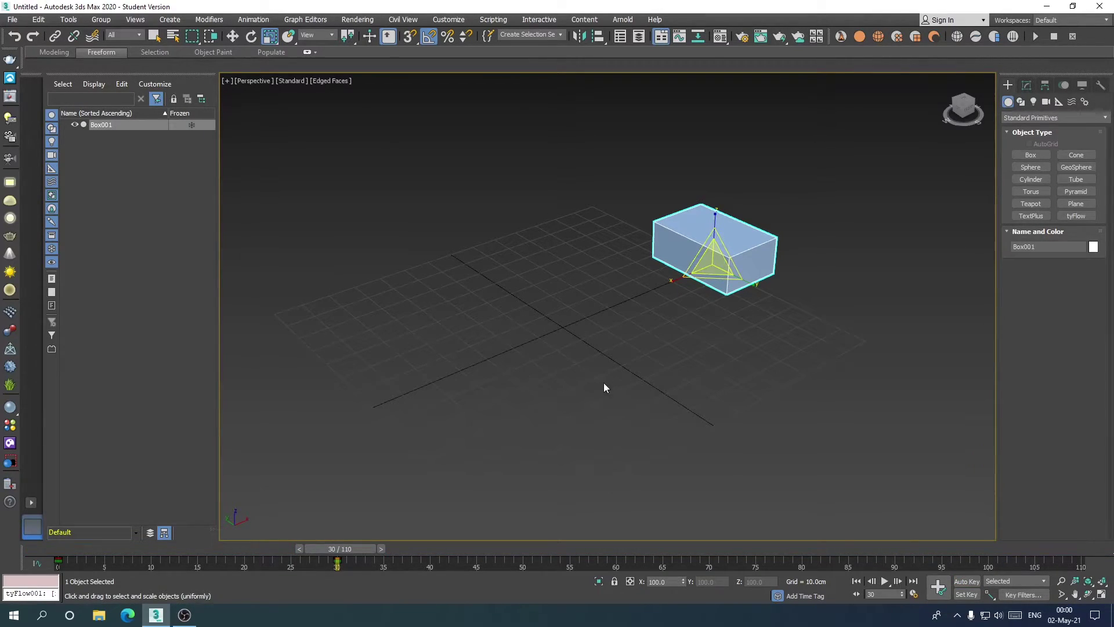
click(965, 580)
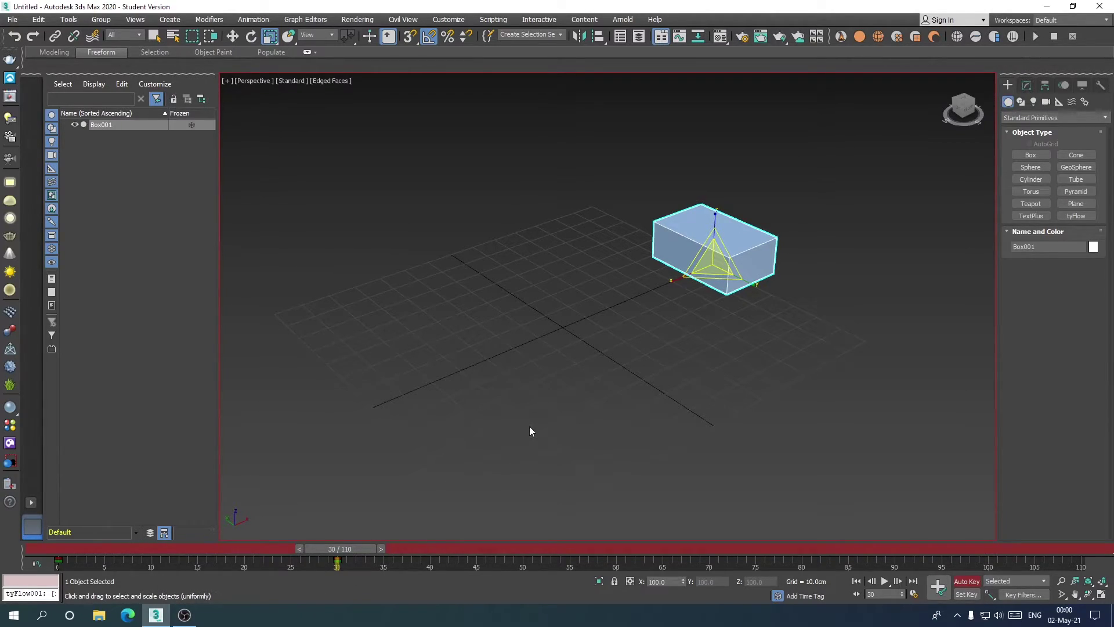
drag(716, 262, 718, 245)
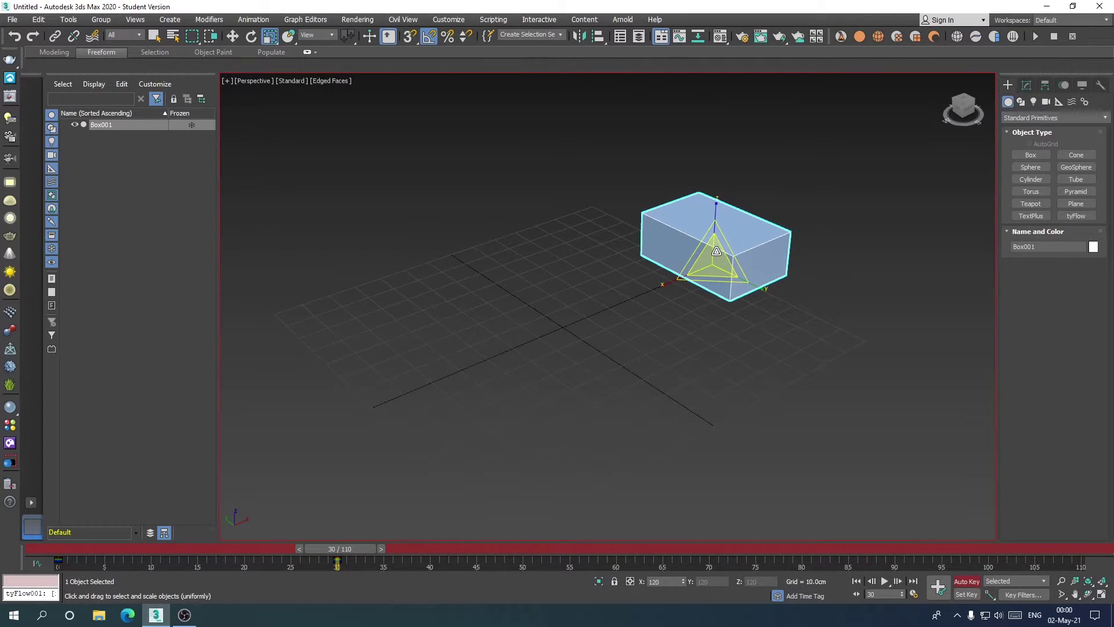
click(965, 581)
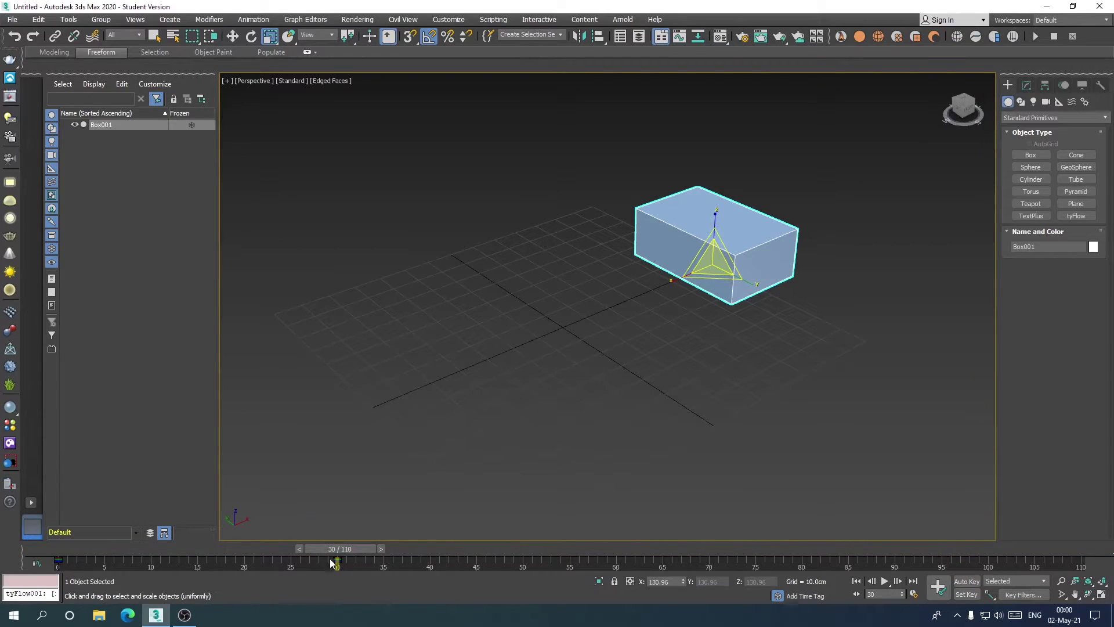
mouse_move(336, 549)
mouse_down()
mouse_move(259, 549)
mouse_move(15, 586)
mouse_move(416, 576)
mouse_move(24, 593)
mouse_move(346, 588)
mouse_up()
- Re-key Box001 at about 198% uniform scale, then check frame 0
key(r)
click(965, 581)
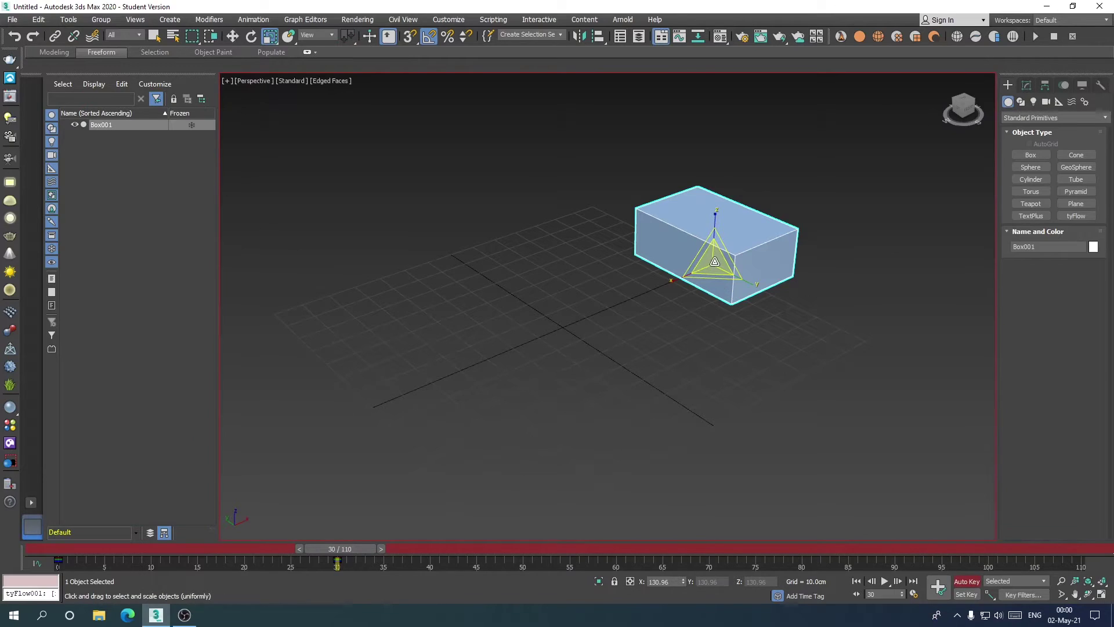
drag(718, 270, 717, 192)
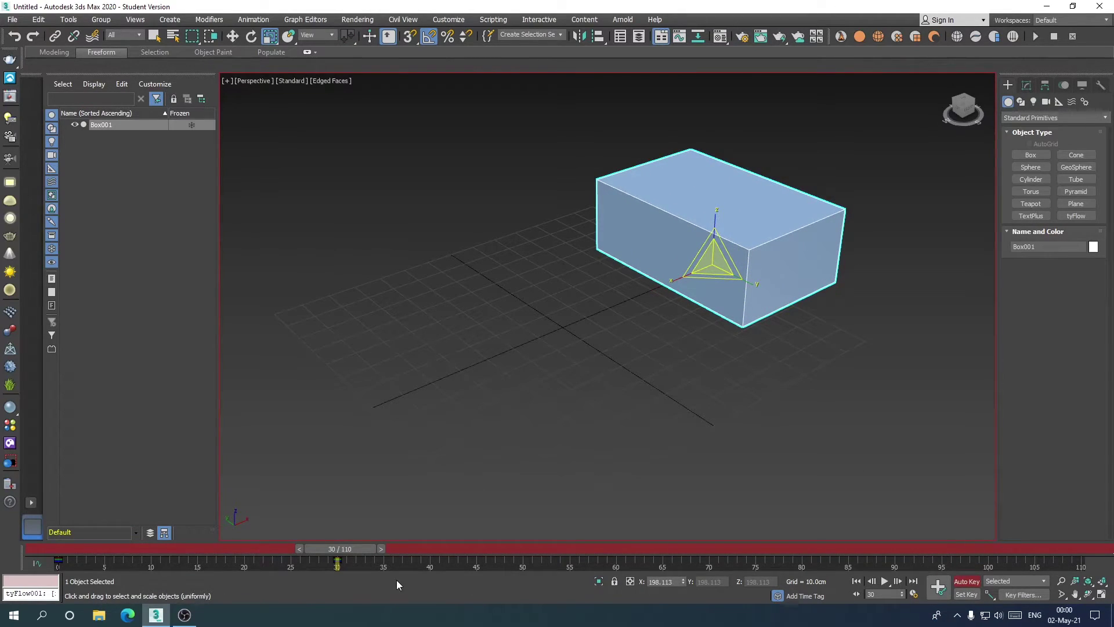
mouse_move(350, 548)
mouse_down()
mouse_move(76, 561)
mouse_move(365, 552)
mouse_move(64, 551)
mouse_up()
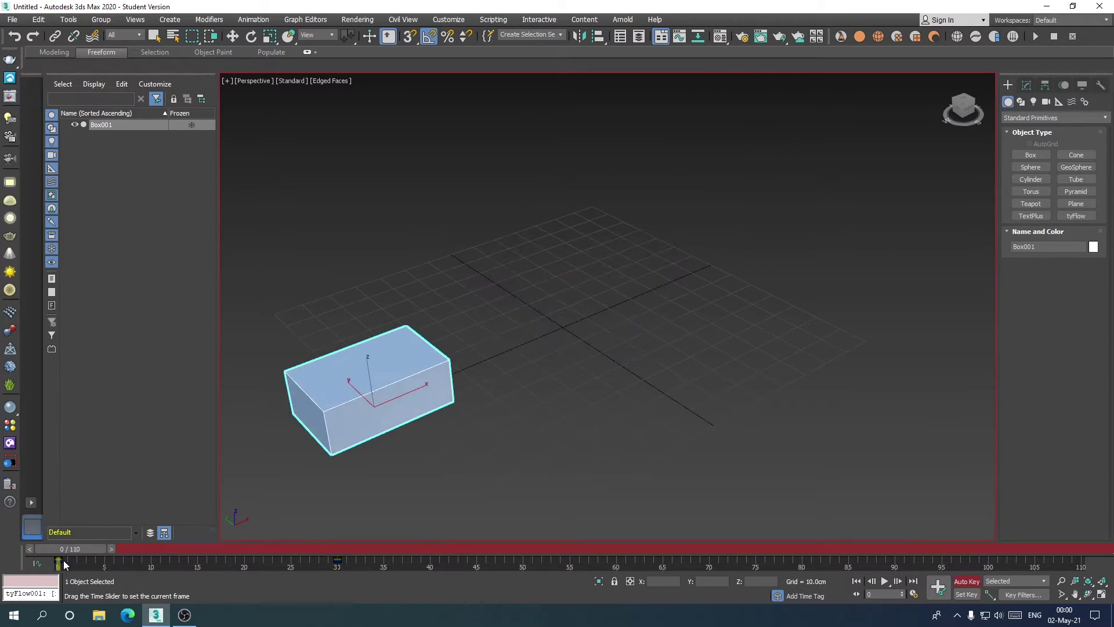
click(966, 581)
scroll(524, 496, down, 4)
key(w)
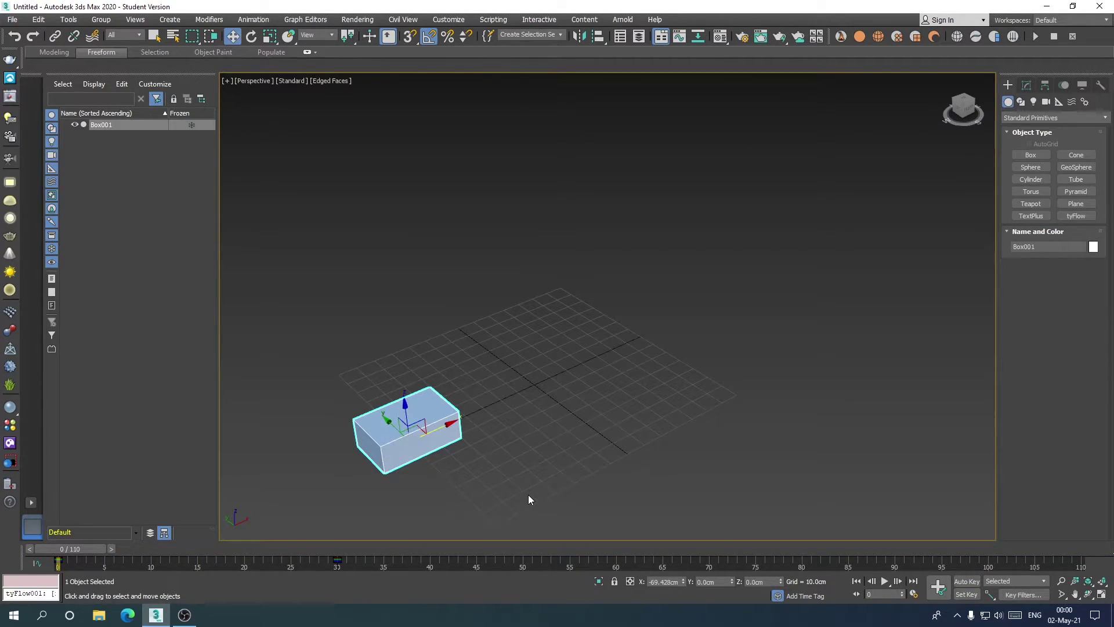
mouse_move(528, 494)
alt+middle_down()
mouse_move(607, 465)
mouse_move(590, 444)
mouse_move(559, 441)
mouse_move(587, 451)
mouse_move(602, 507)
mouse_move(616, 433)
mouse_move(596, 455)
alt+middle_up()
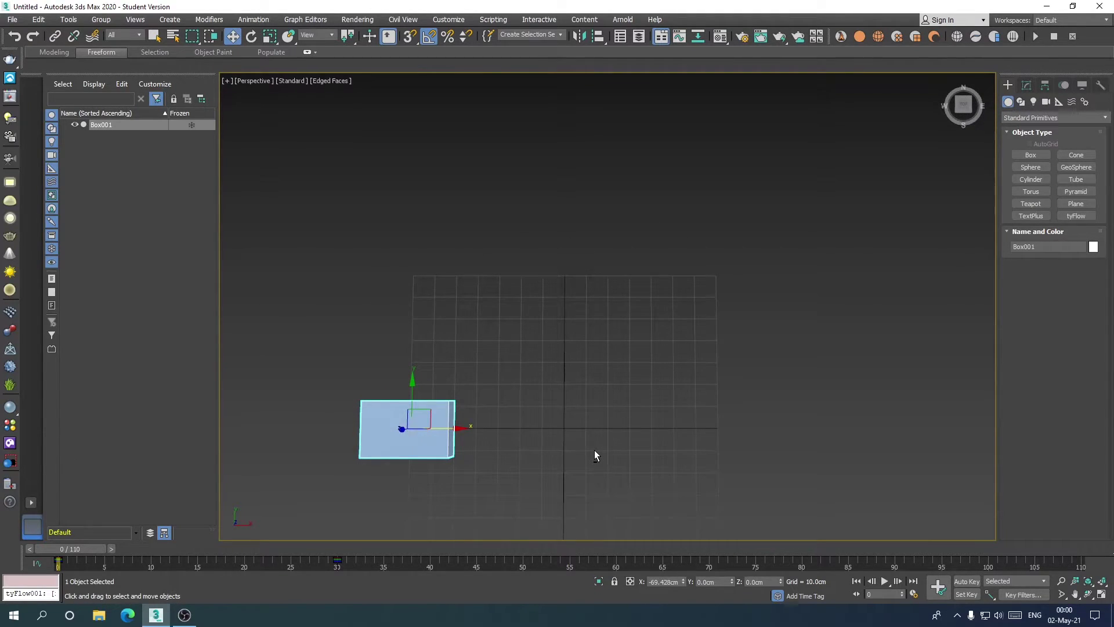
key(t)
scroll(594, 450, down, 3)
scroll(712, 312, down, 2)
middle_drag(712, 312, 581, 385)
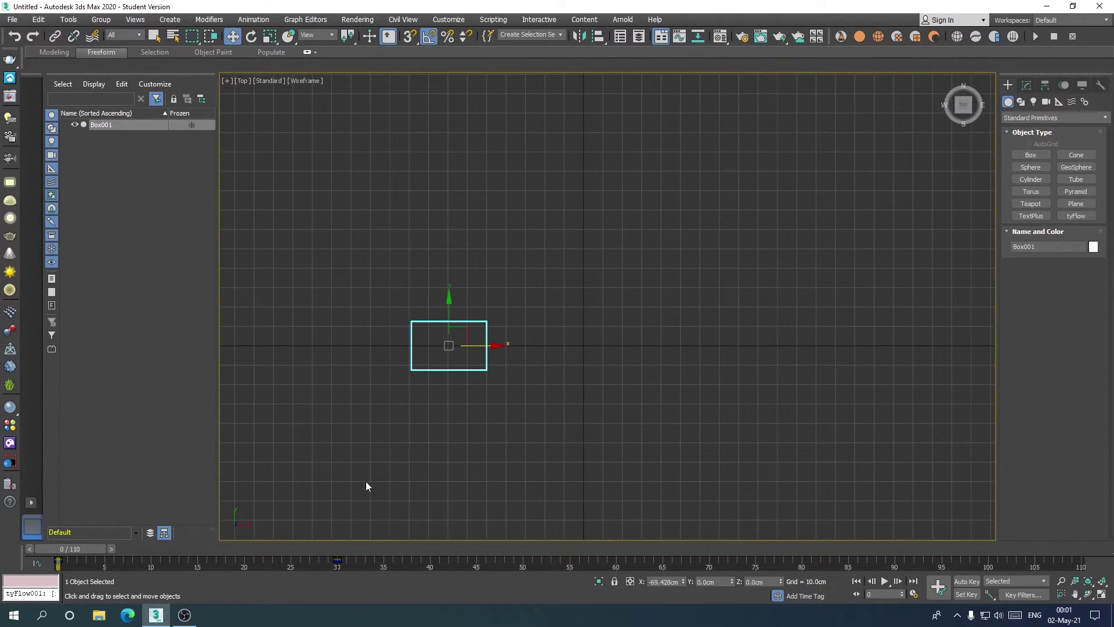
click(884, 581)
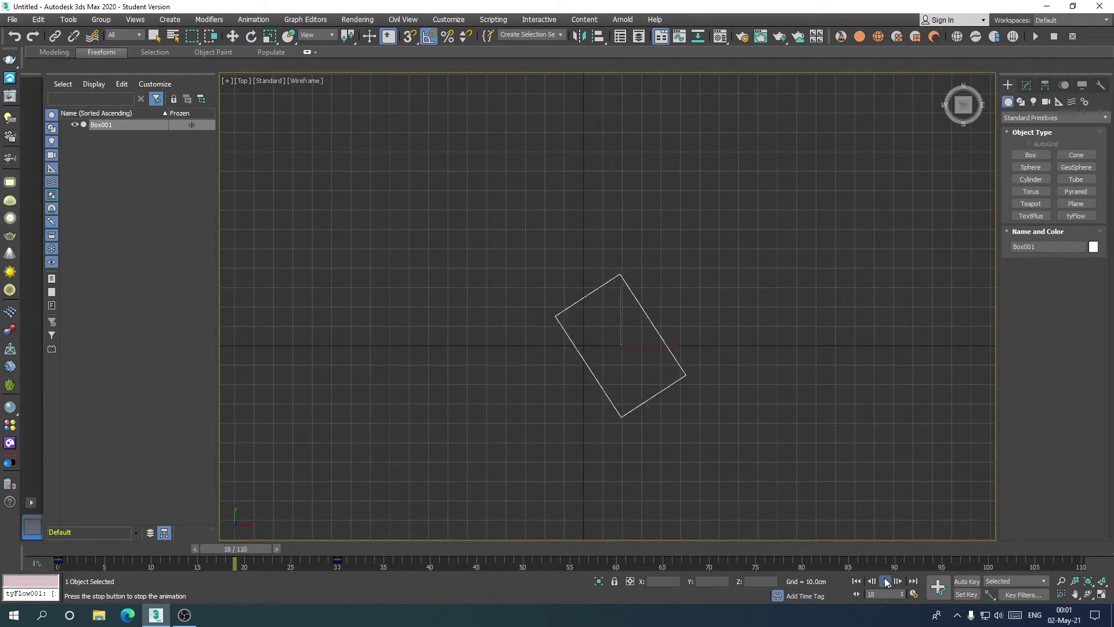
click(884, 580)
click(856, 581)
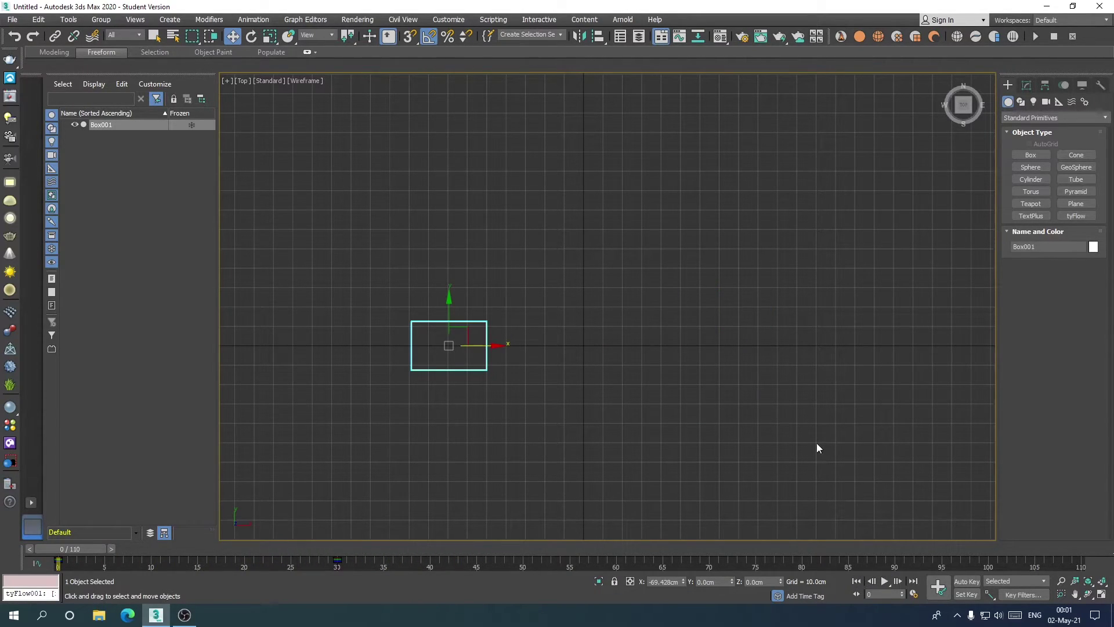
key(p)
mouse_move(624, 413)
alt+middle_down()
mouse_move(677, 357)
mouse_move(666, 343)
mouse_move(654, 374)
mouse_move(708, 368)
mouse_move(573, 395)
mouse_move(578, 409)
alt+middle_up()
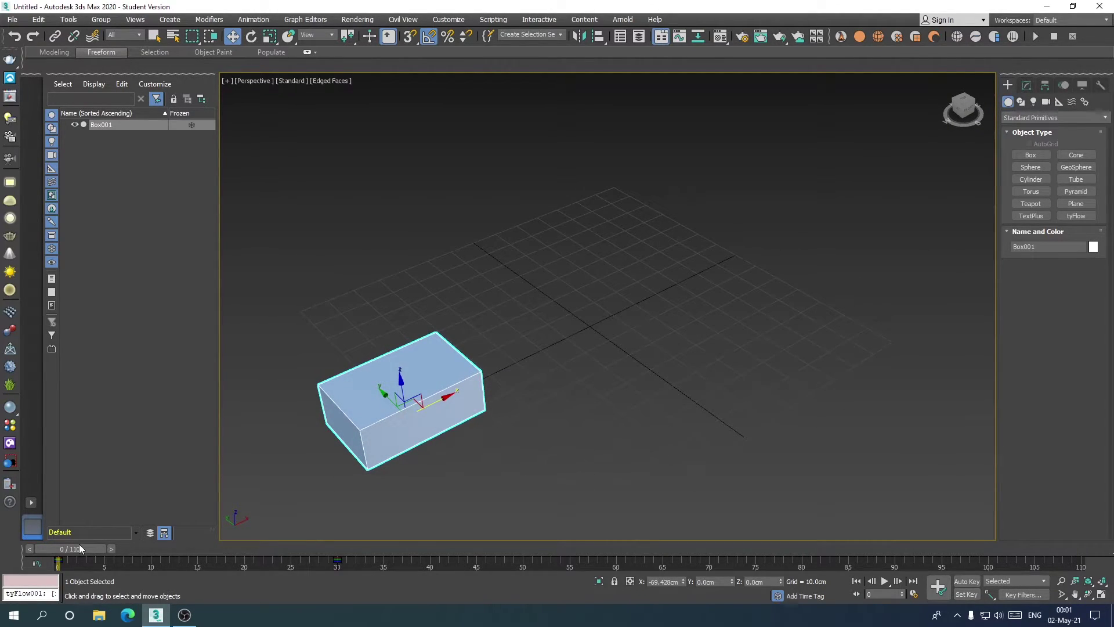
mouse_move(79, 546)
mouse_down()
mouse_move(319, 544)
mouse_move(262, 552)
mouse_move(305, 549)
mouse_move(303, 562)
mouse_move(174, 570)
mouse_move(388, 567)
mouse_up()
mouse_move(303, 573)
mouse_down()
mouse_move(107, 573)
mouse_move(316, 579)
mouse_move(111, 572)
mouse_up()
key(w)
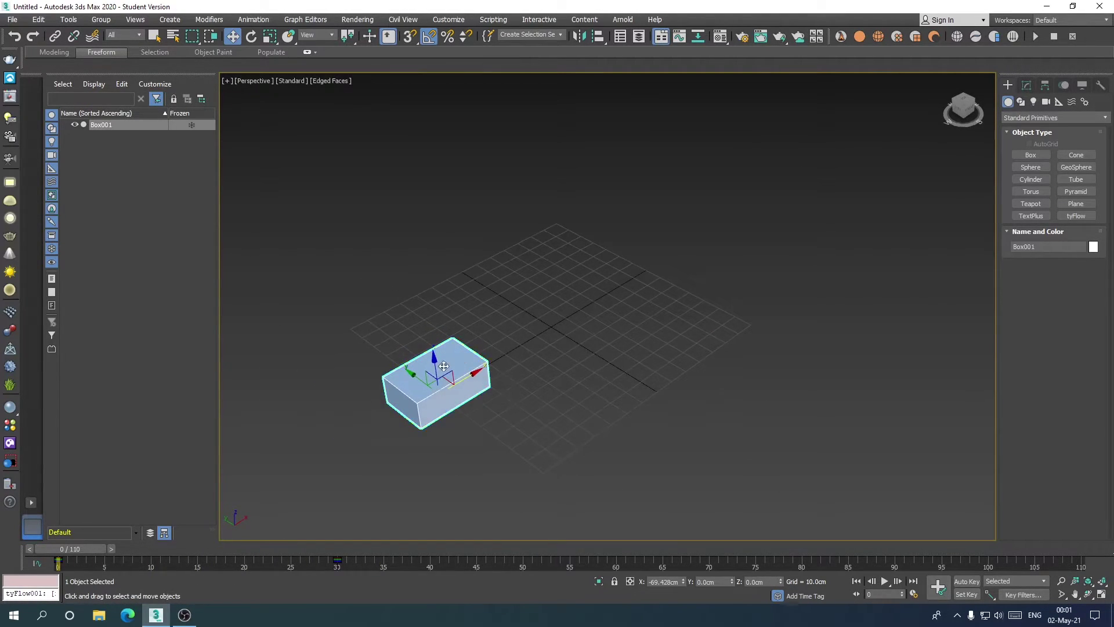
scroll(427, 381, up, 3)
alt+middle_drag(427, 382, 553, 348)
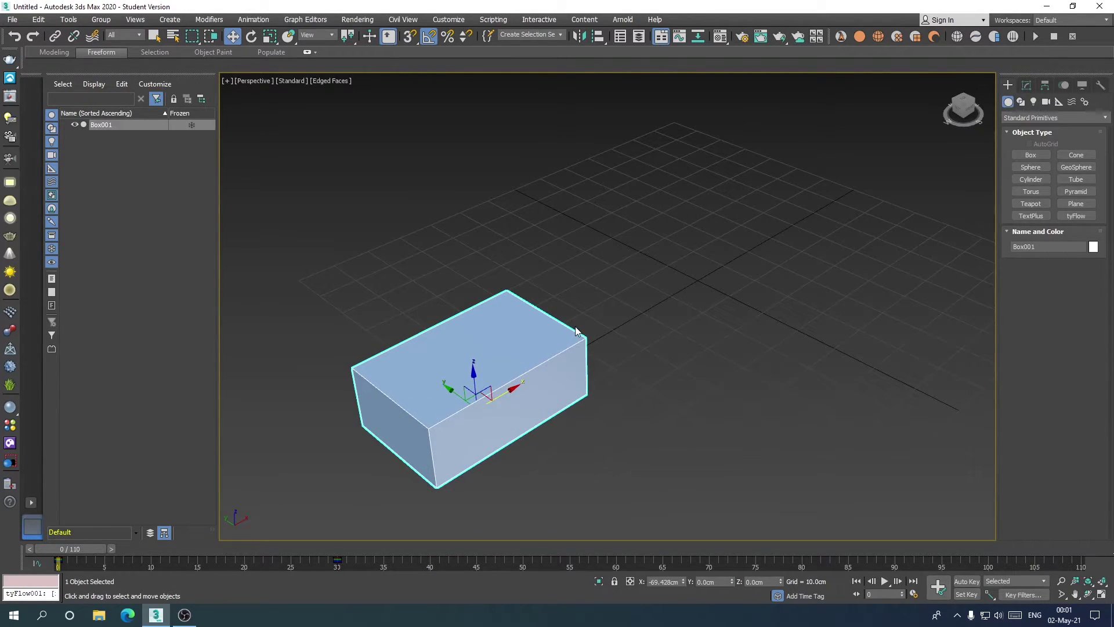
scroll(576, 326, down, 2)
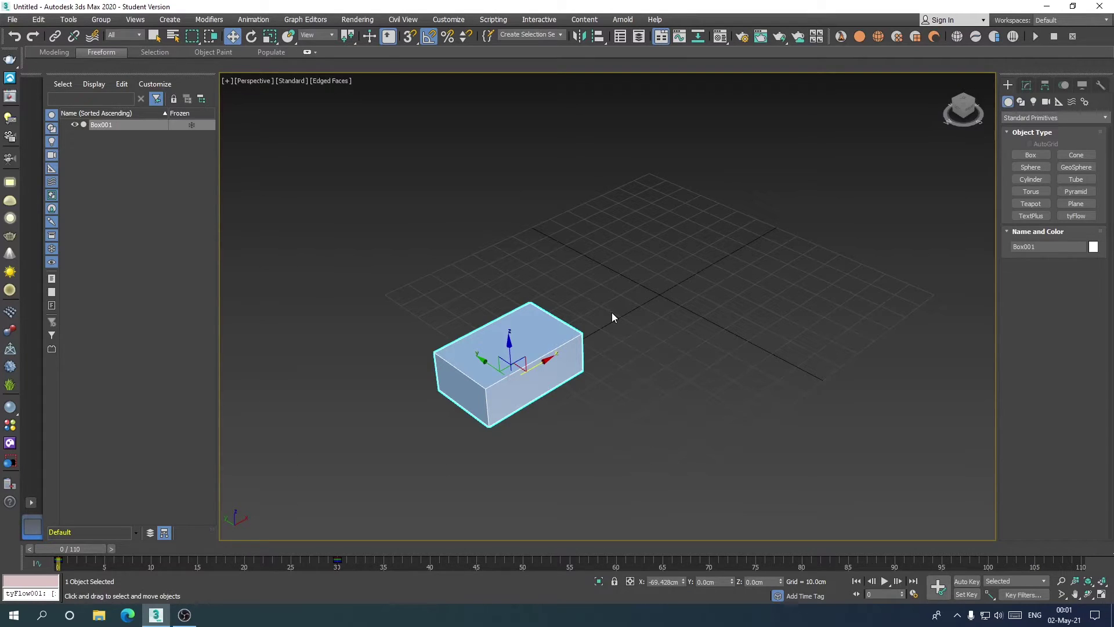
mouse_move(650, 314)
alt+middle_down()
mouse_move(620, 321)
mouse_move(624, 329)
alt+middle_up()
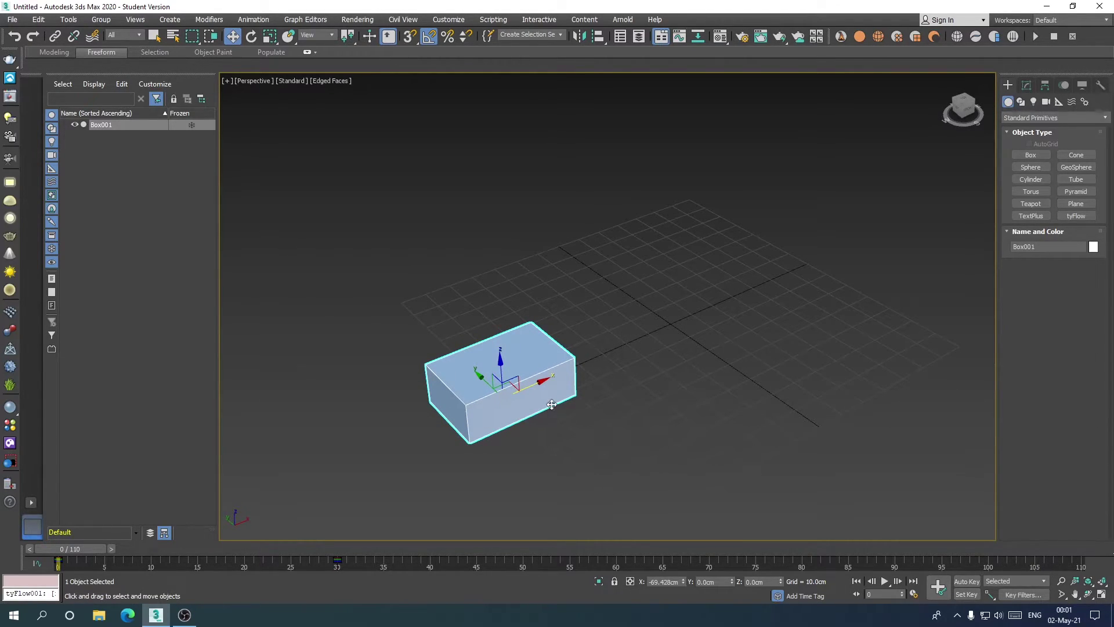
- Delete Box001 and create a teapot at the front-left of the grid
key(Delete)
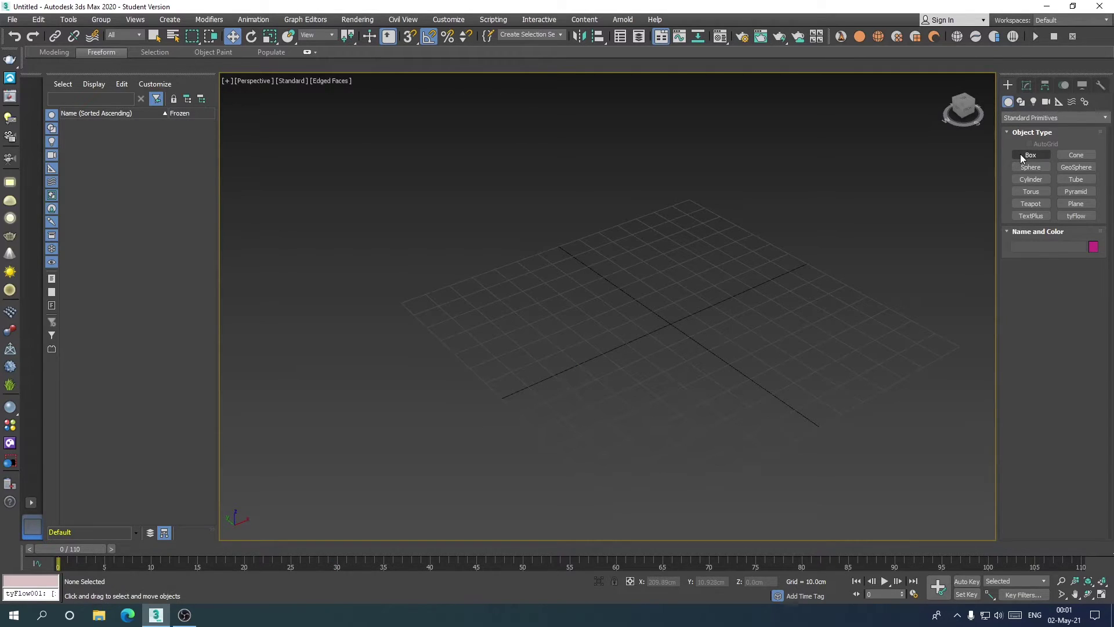
click(1031, 204)
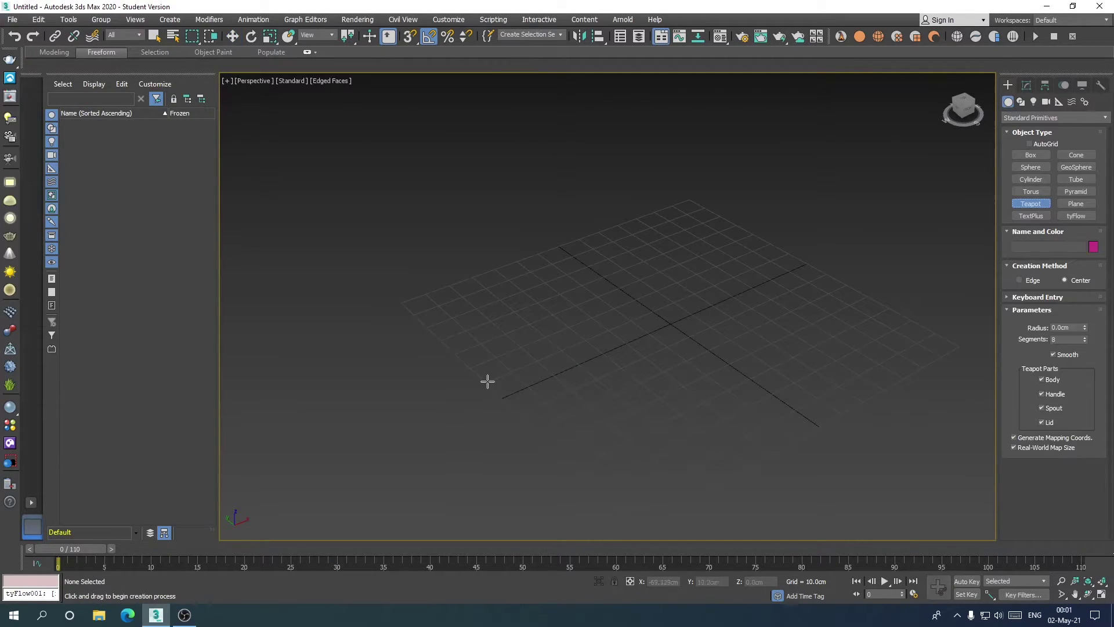
drag(487, 381, 508, 361)
right_click(509, 361)
scroll(574, 351, up, 2)
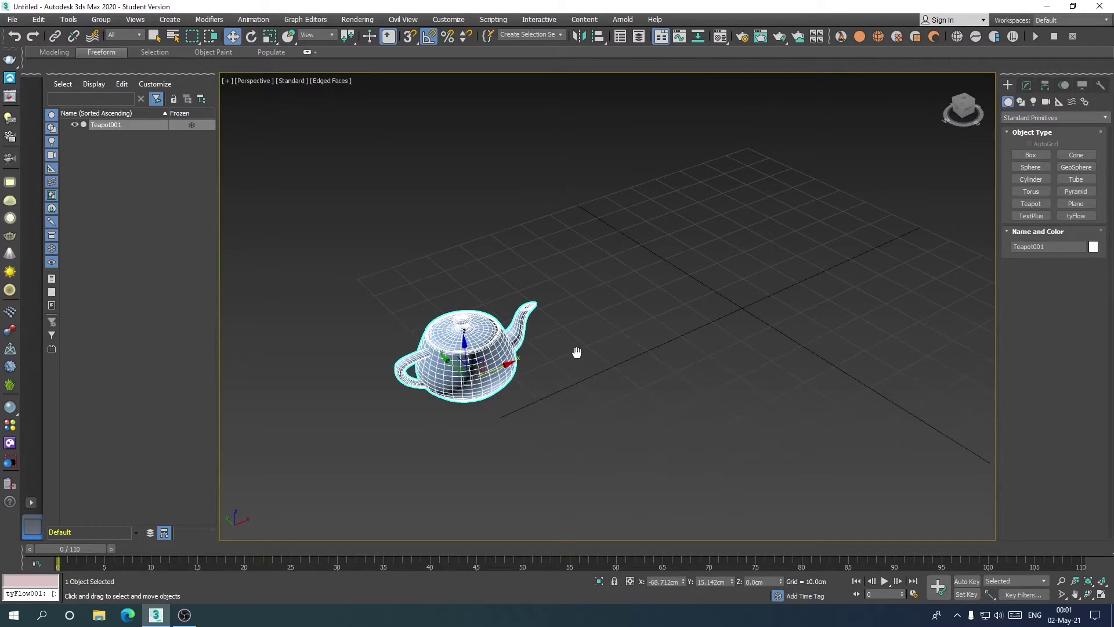
scroll(556, 355, up, 1)
drag(571, 257, 360, 445)
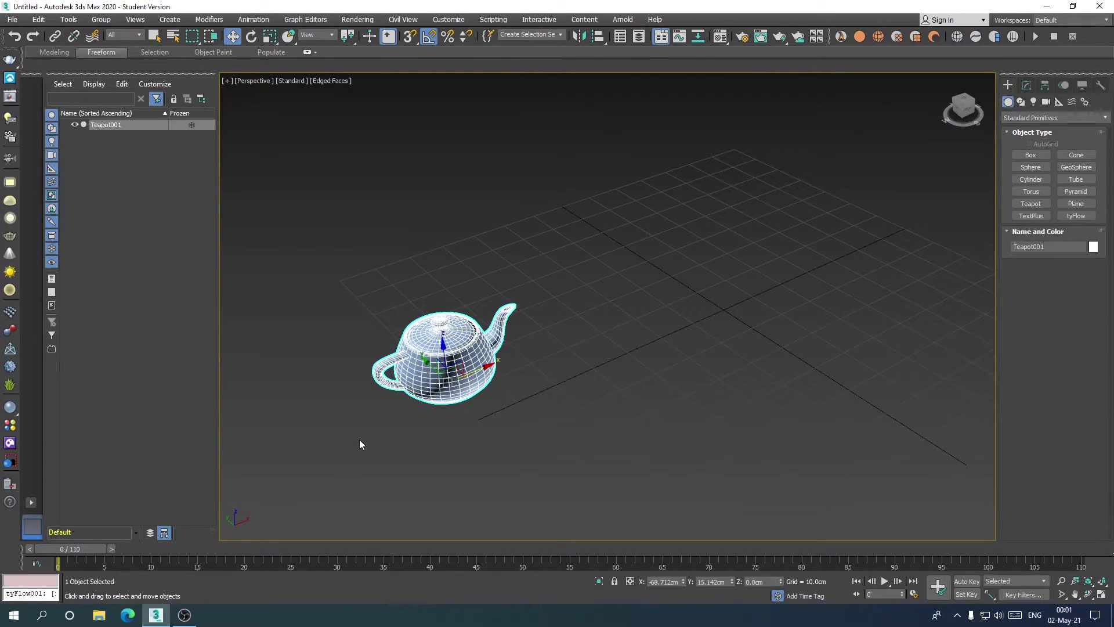
- Move the time slider to frame 50 and select the teapot
drag(74, 551, 352, 548)
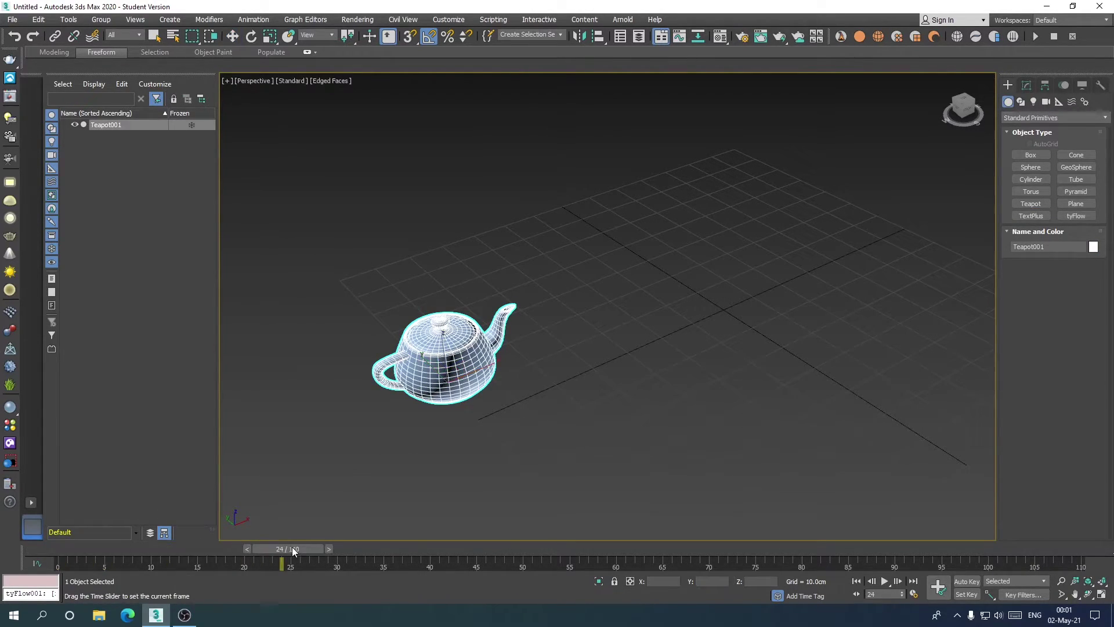
key(w)
click(510, 467)
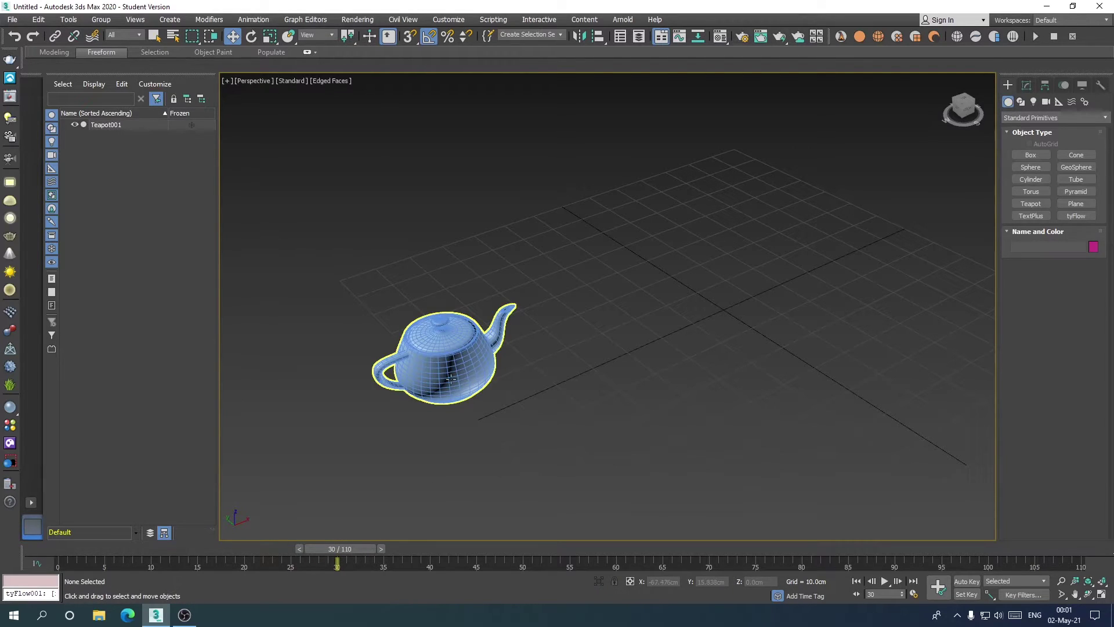
mouse_move(360, 548)
mouse_down()
mouse_move(312, 549)
mouse_move(545, 550)
mouse_up()
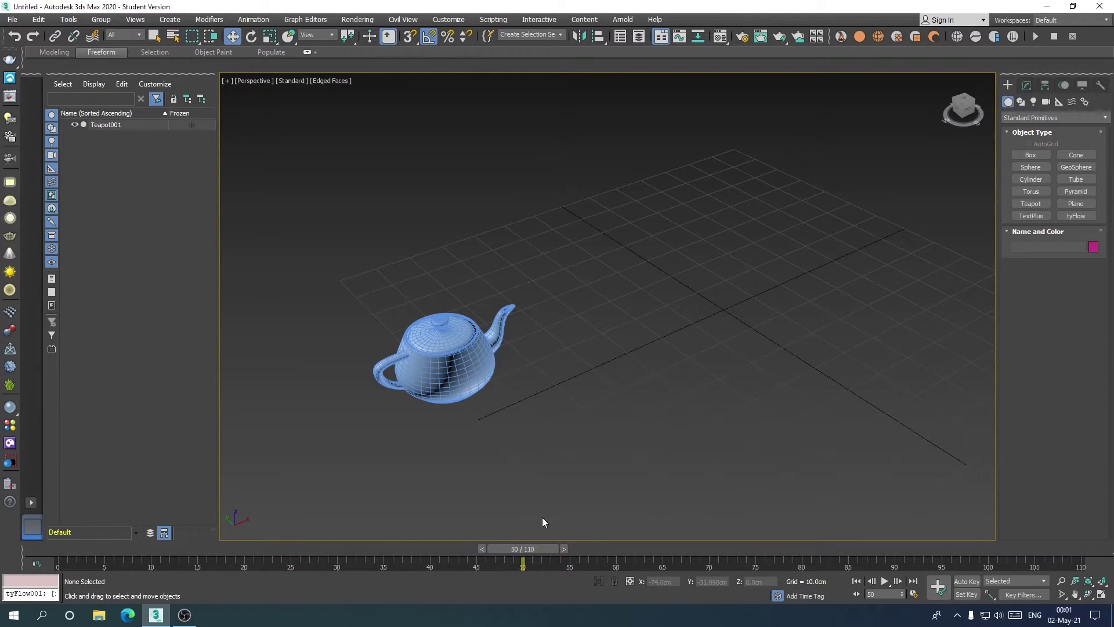
click(459, 397)
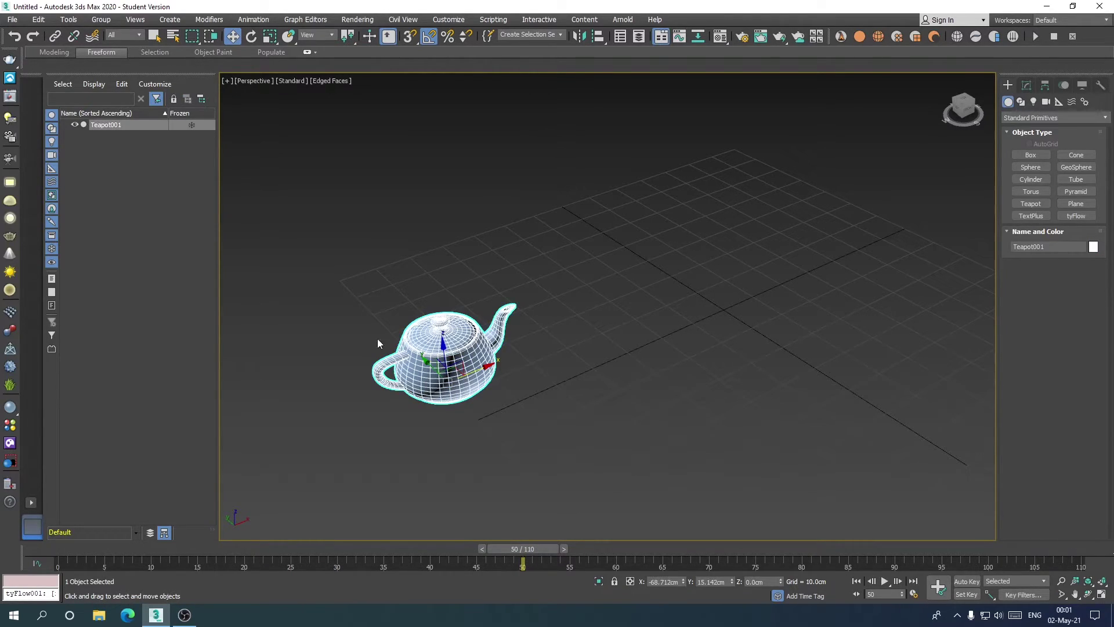
- Use Auto Key to animate the teapot moving to the grid's upper right
click(967, 582)
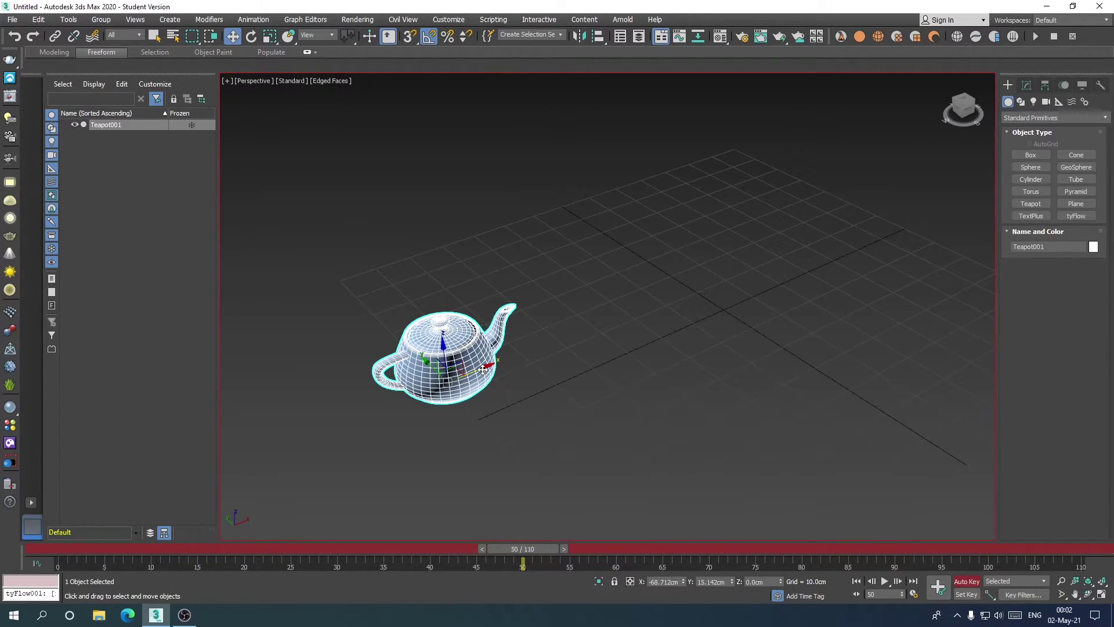
drag(483, 369, 835, 297)
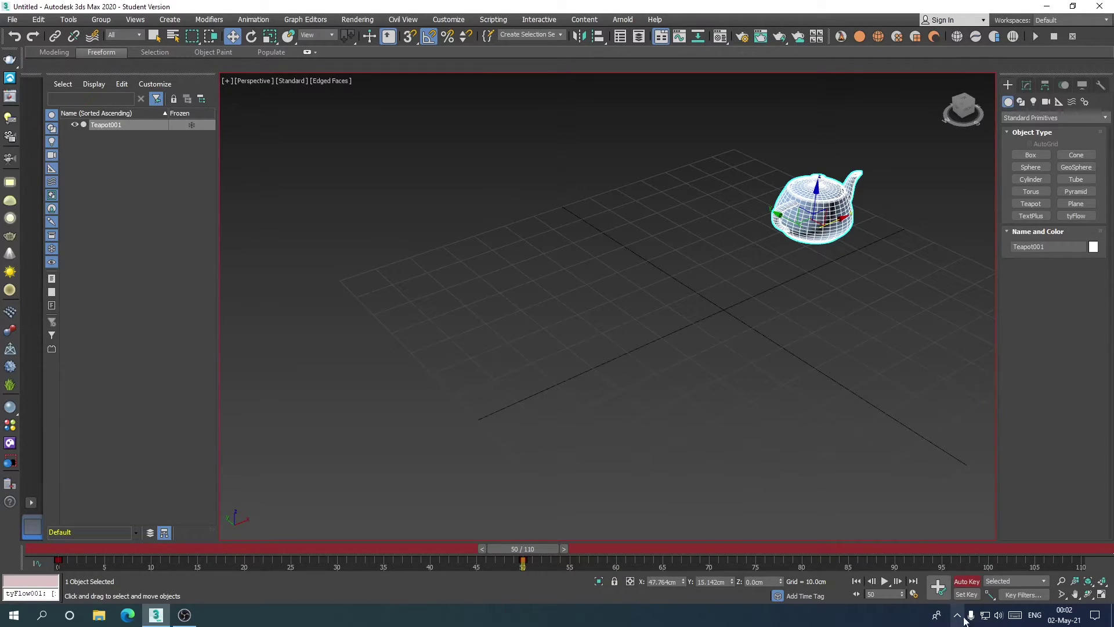
click(967, 581)
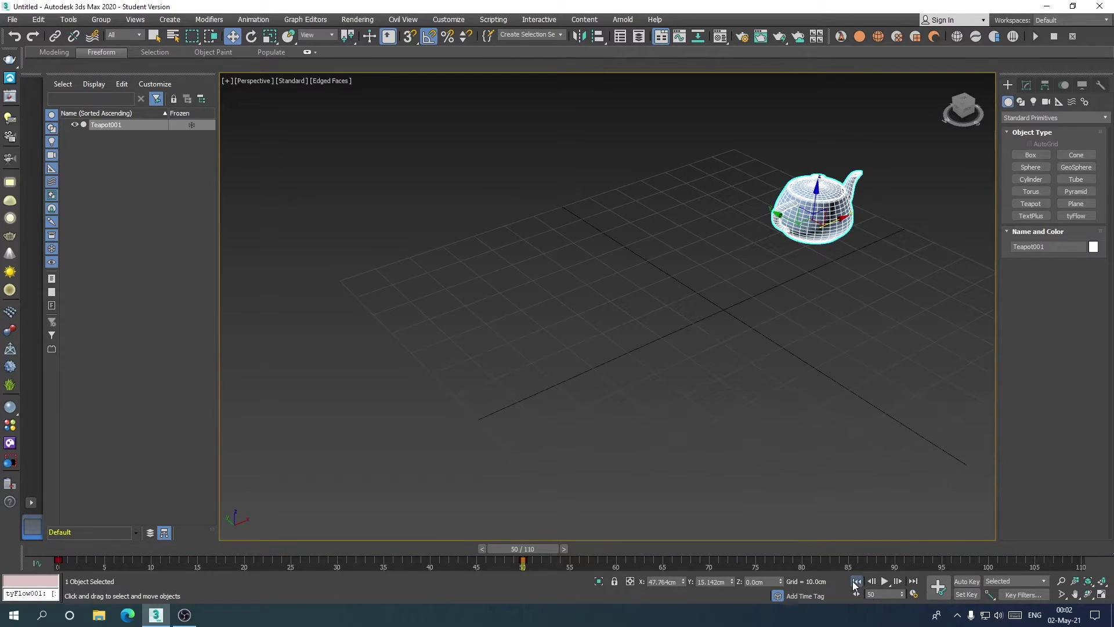
- Preview the teapot animation shaded, then stop, rewind to frame 0 and select the teapot
click(856, 581)
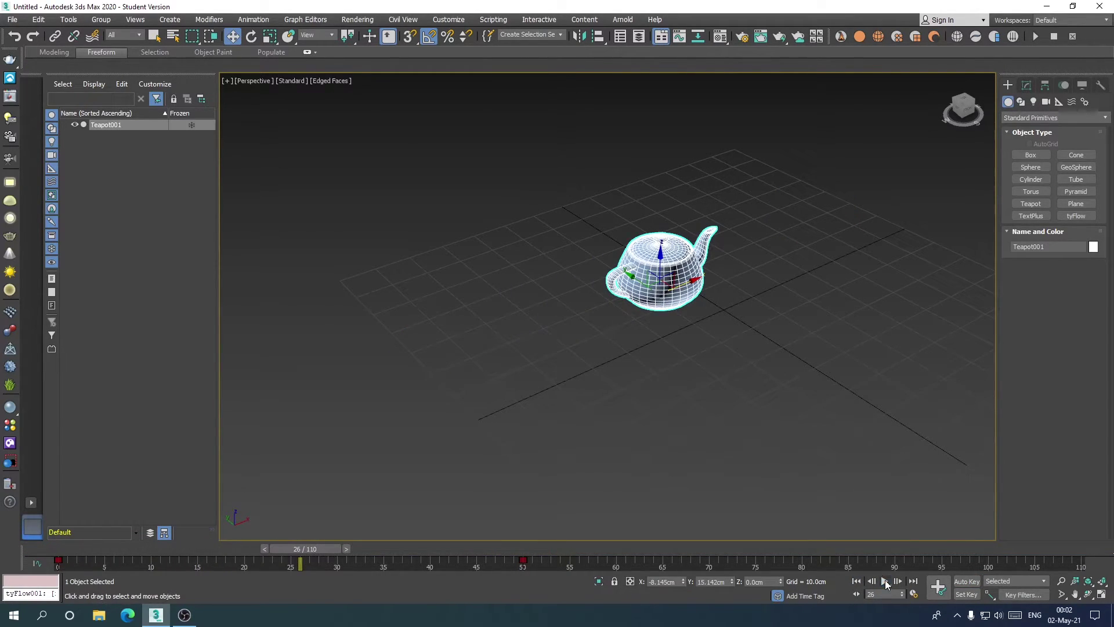
key(F4)
click(856, 580)
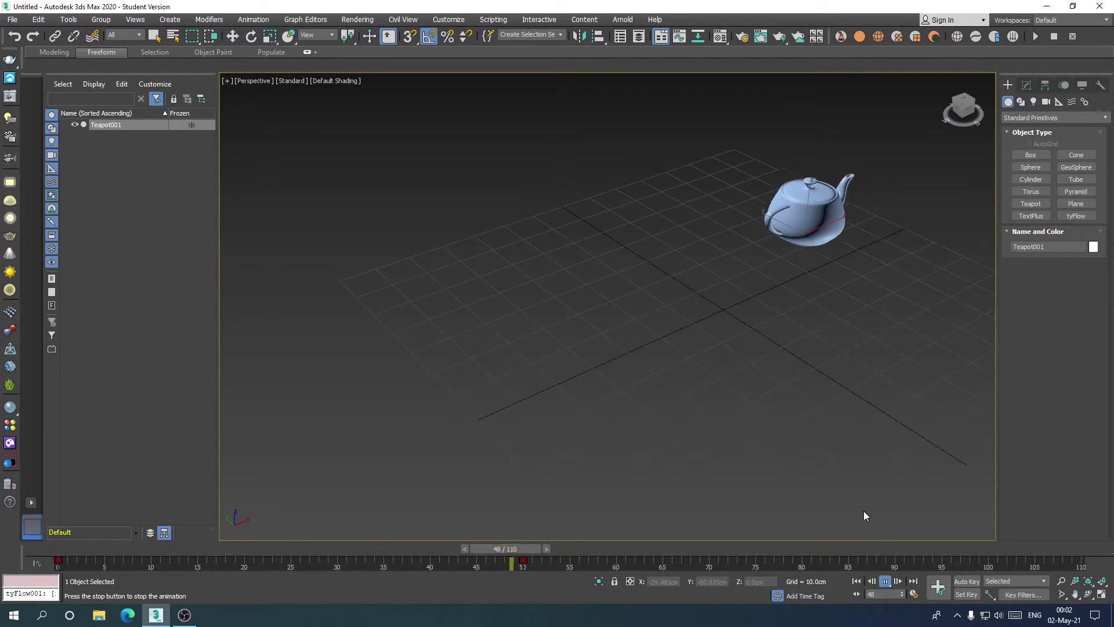
click(884, 581)
click(850, 458)
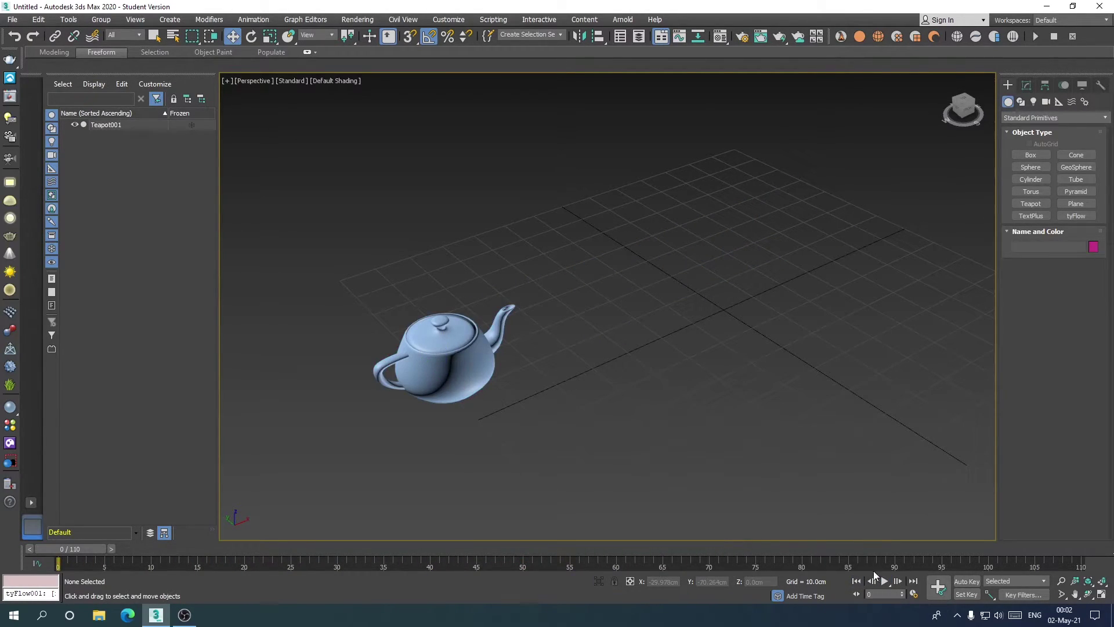
click(882, 581)
click(856, 580)
click(458, 371)
- Delete the teapot and draw a long, thin wall box about 85 cm tall
key(Delete)
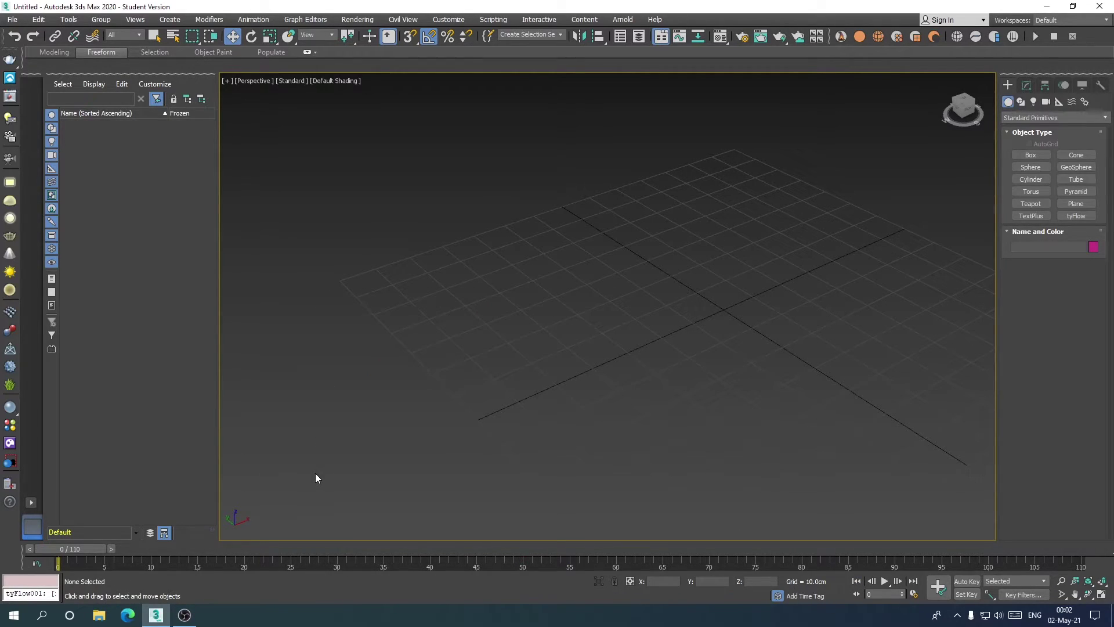
scroll(468, 392, down, 3)
scroll(524, 369, down, 2)
middle_drag(524, 370, 541, 363)
click(1030, 155)
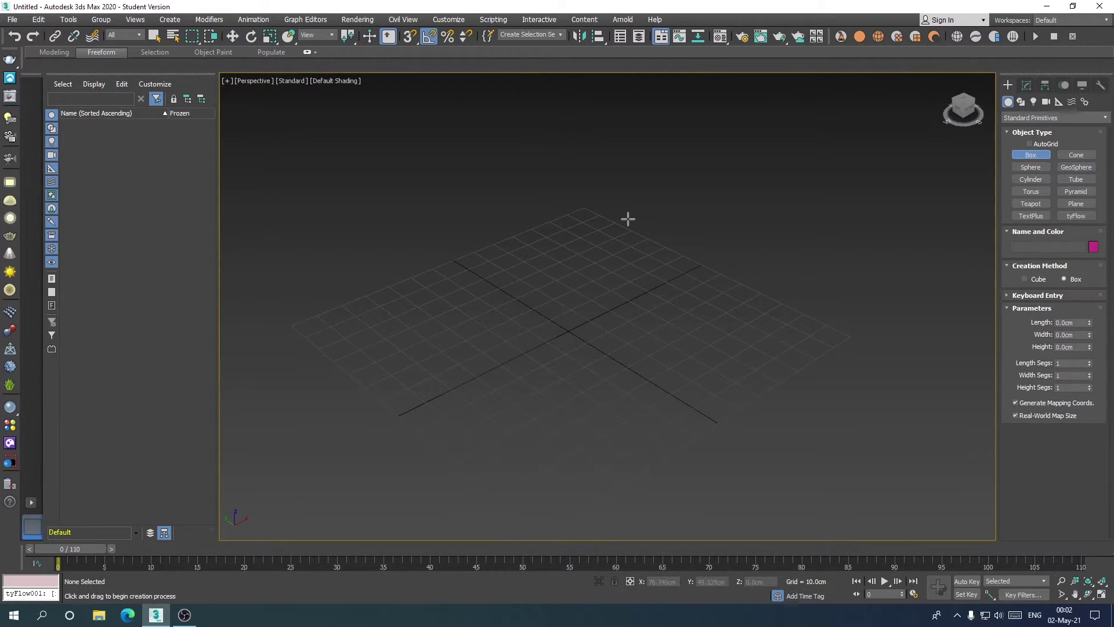
drag(628, 218, 876, 329)
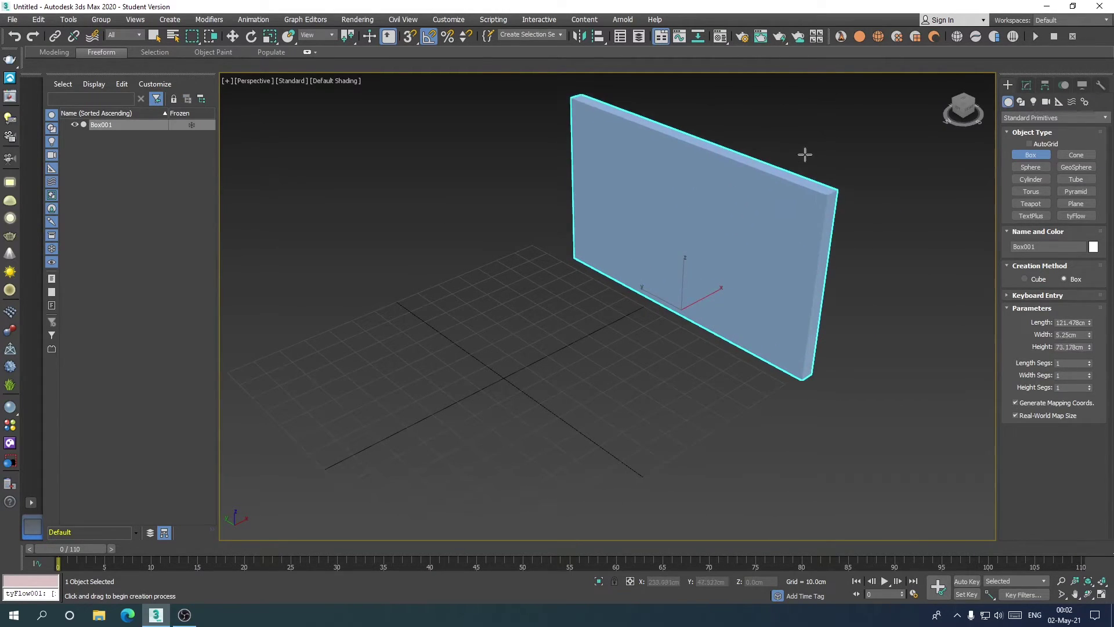
click(795, 124)
- Draw a small box in front of the wall and show edged faces
scroll(602, 330, down, 2)
middle_drag(602, 331, 681, 299)
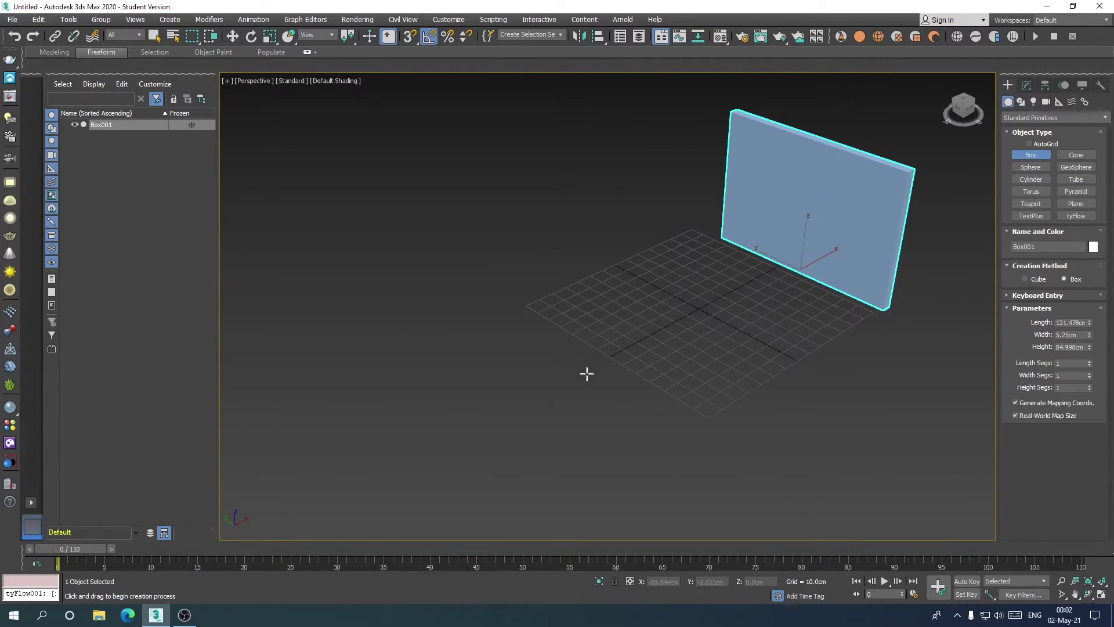
drag(587, 374, 553, 444)
alt+middle_drag(685, 321, 719, 251)
key(w)
key(F4)
- Give the wall extra segments: one more in width, 2 in height, 3 in length
click(715, 253)
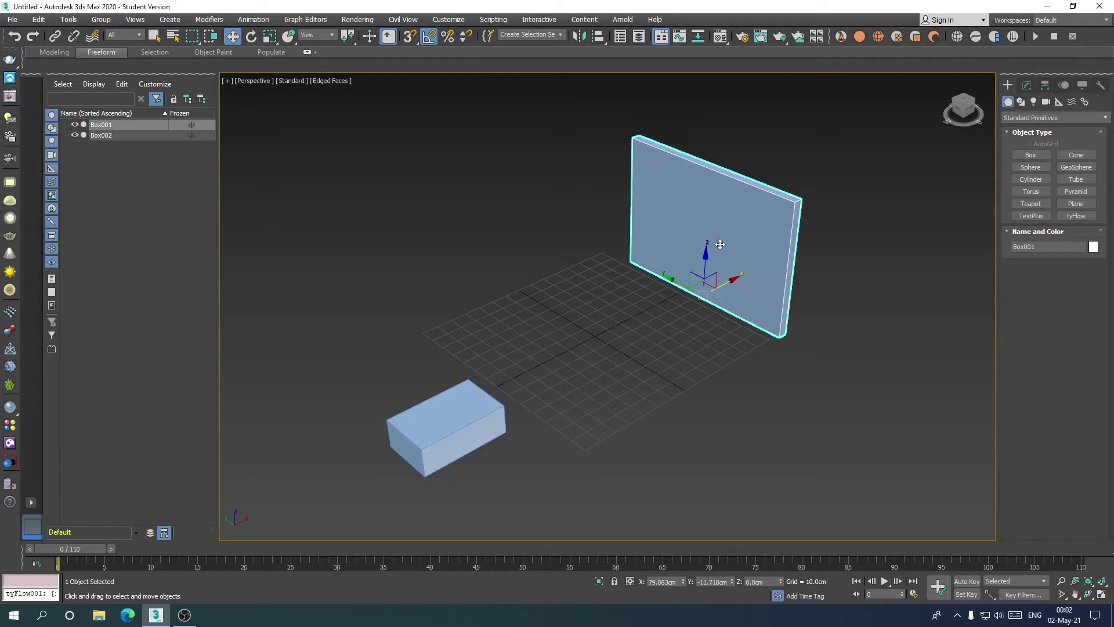
click(1027, 85)
scroll(745, 209, up, 3)
middle_drag(745, 208, 721, 217)
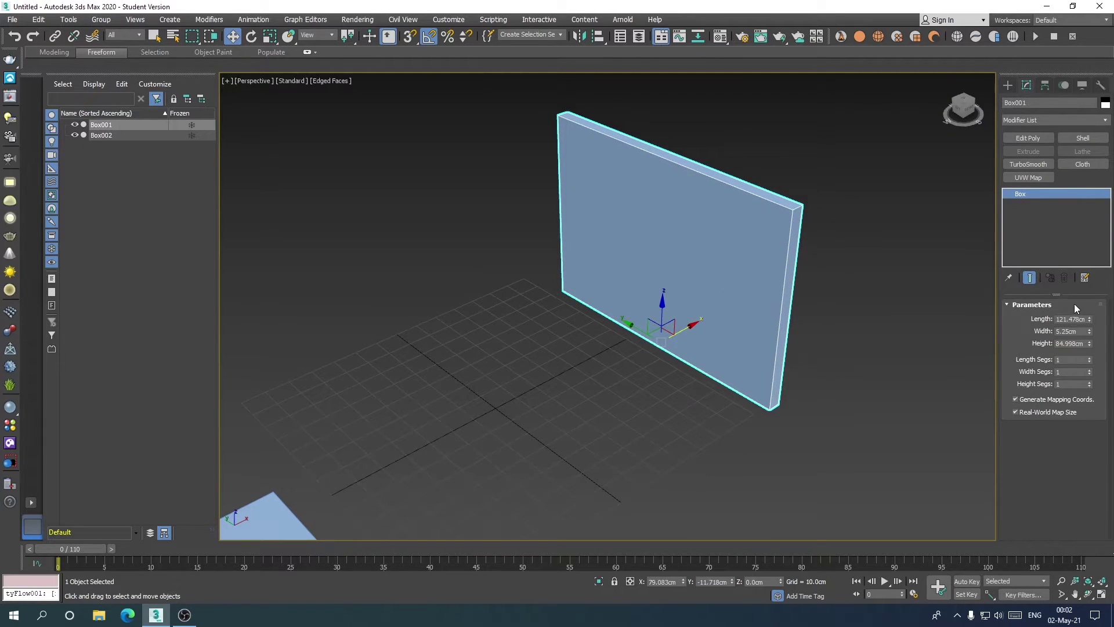
click(1091, 370)
click(1090, 374)
click(1090, 358)
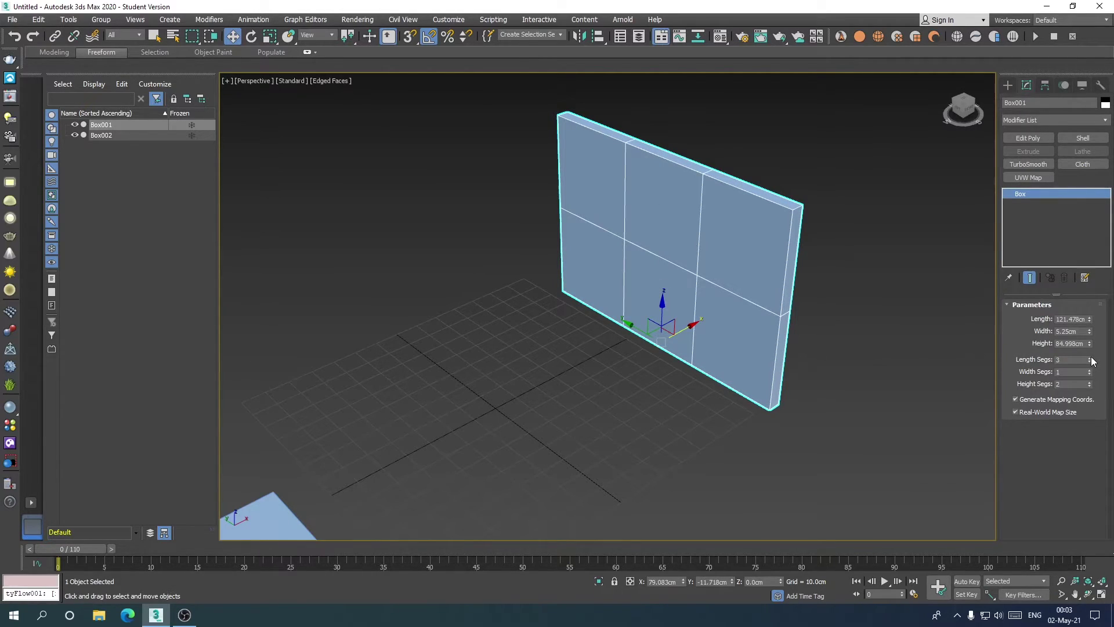
- Add an Edit Poly modifier to the wall and enter Edge sub-object mode
scroll(719, 314, up, 1)
scroll(719, 301, up, 1)
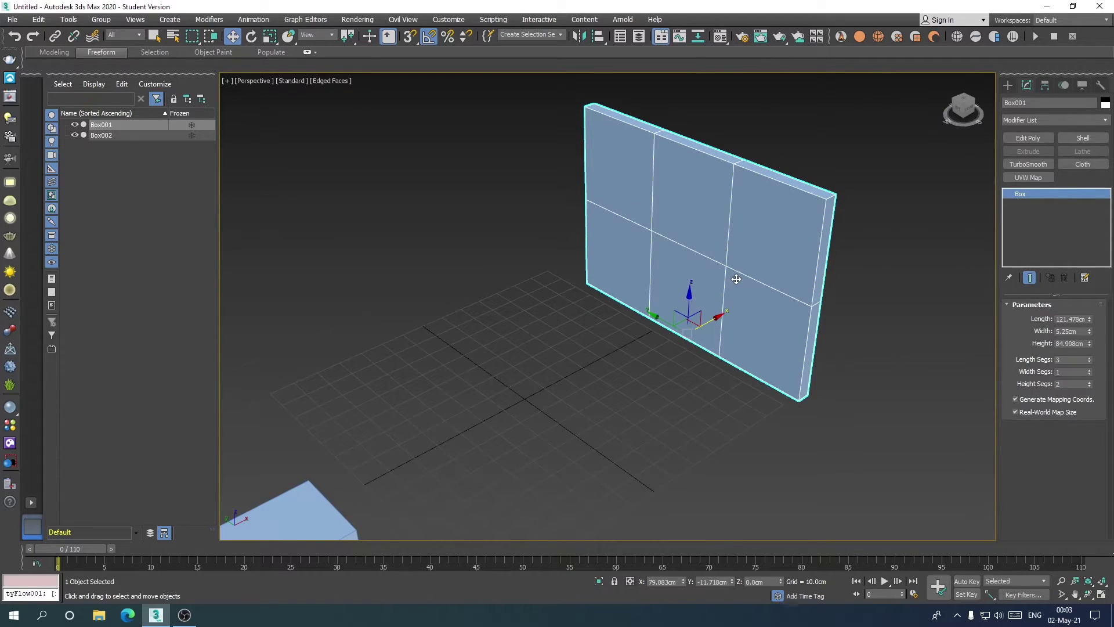
scroll(731, 284, up, 2)
middle_drag(731, 284, 680, 280)
scroll(712, 264, down, 3)
click(1023, 137)
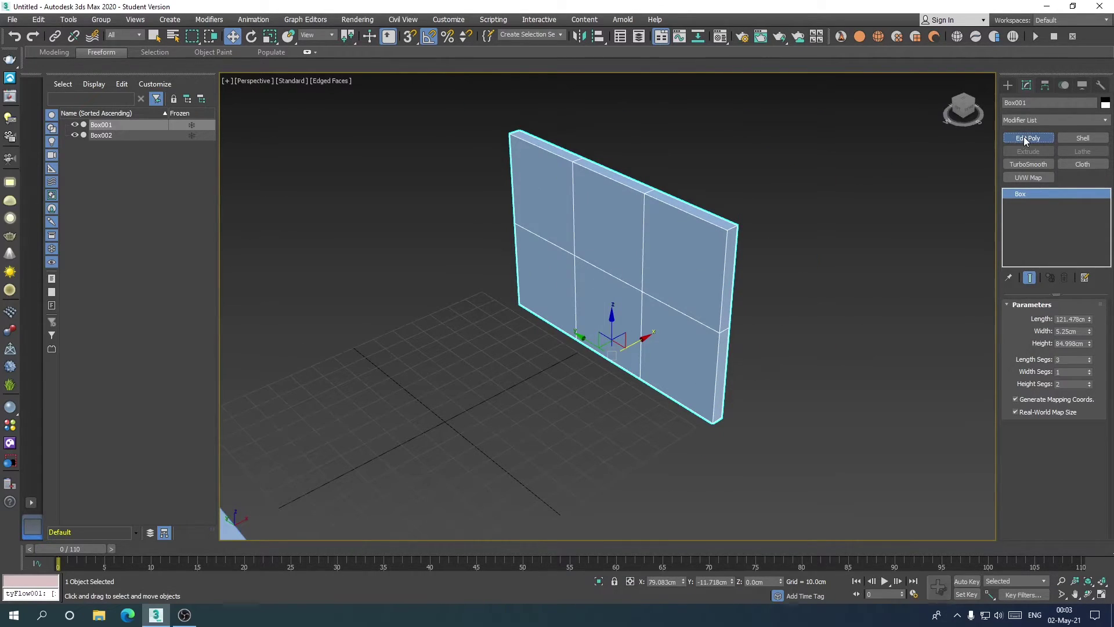
scroll(615, 290, up, 2)
click(1038, 396)
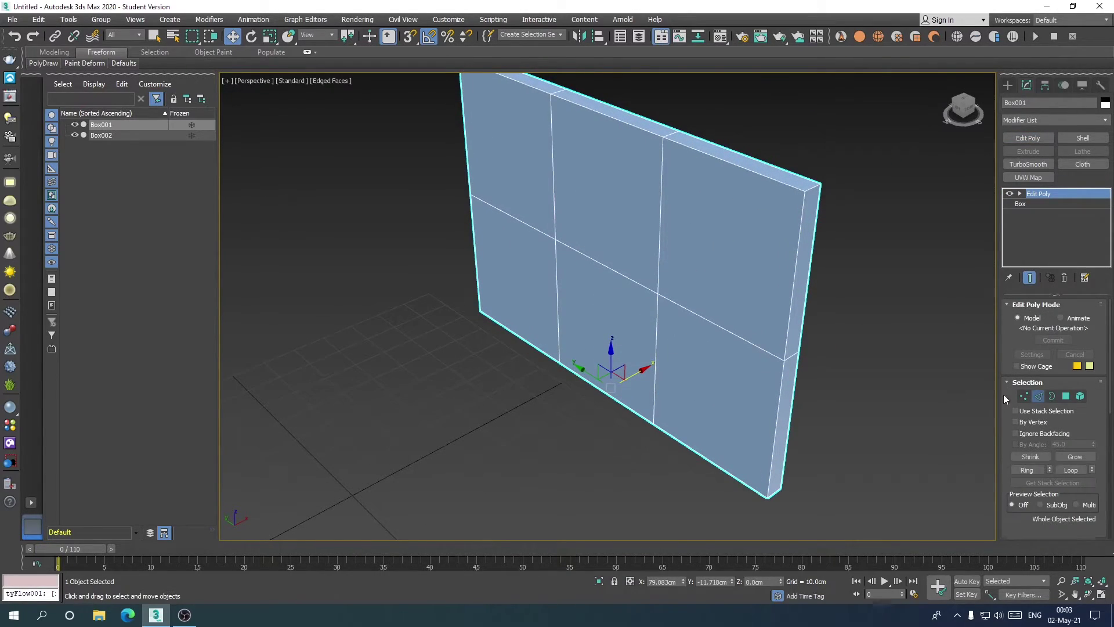
- Slide a vertical edge loop left and raise a horizontal edge loop, then exit edge mode
double_click(655, 343)
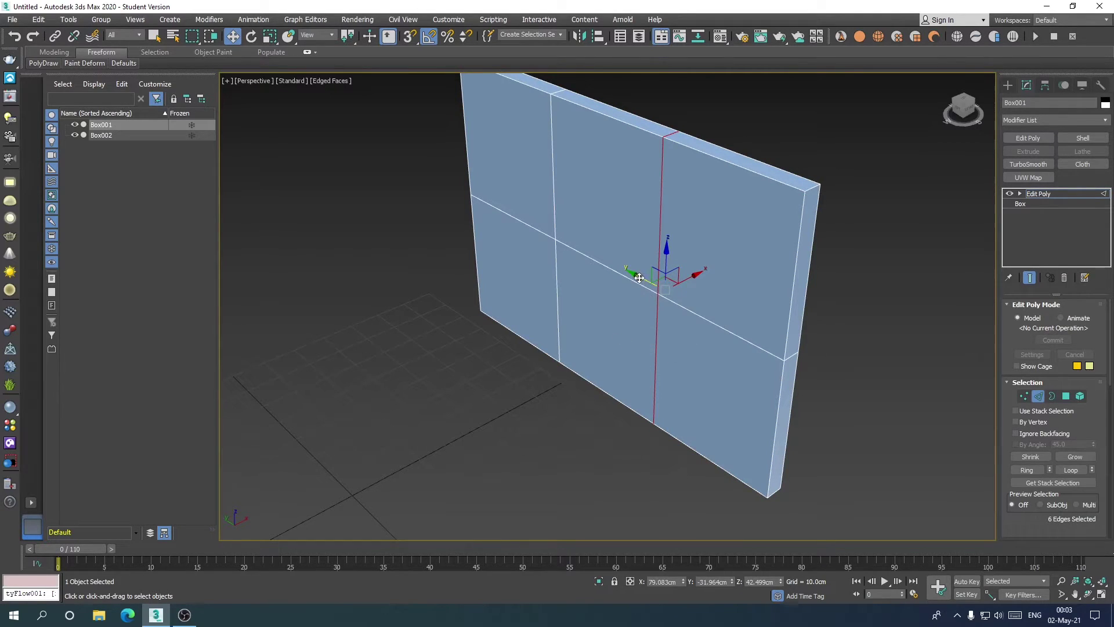
mouse_move(639, 278)
mouse_down()
mouse_move(551, 230)
mouse_move(638, 282)
mouse_up()
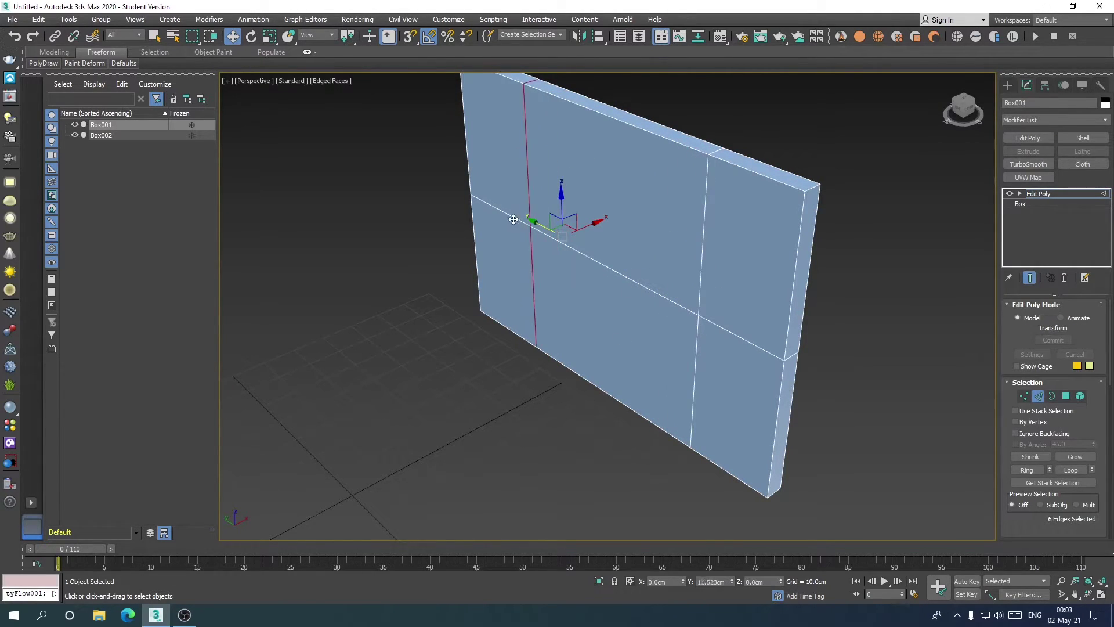
double_click(638, 282)
drag(621, 232, 615, 201)
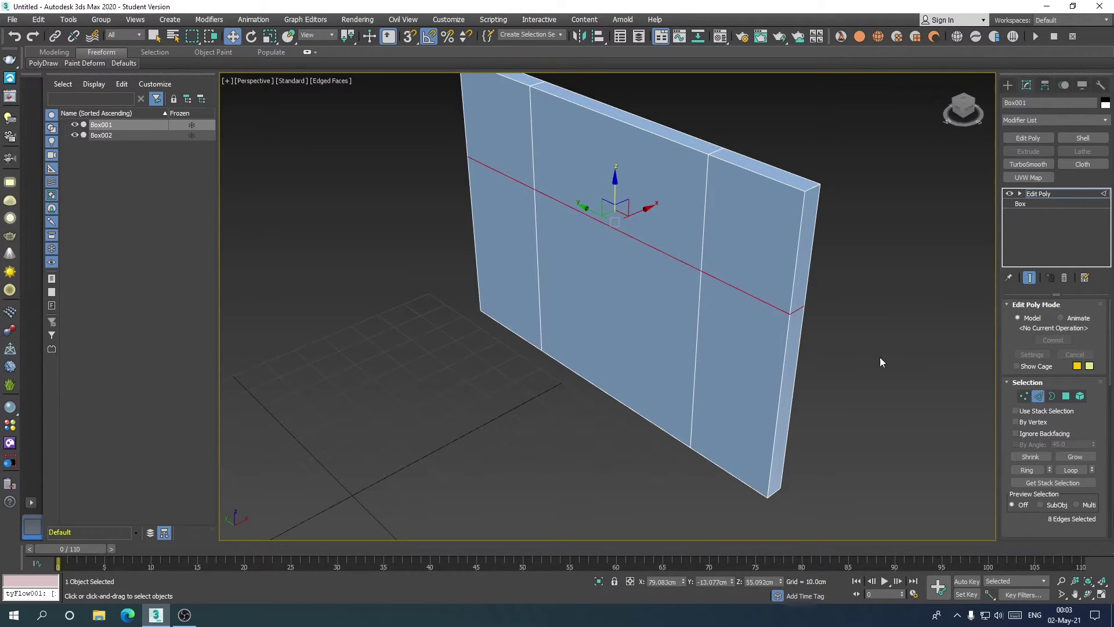
scroll(691, 329, down, 3)
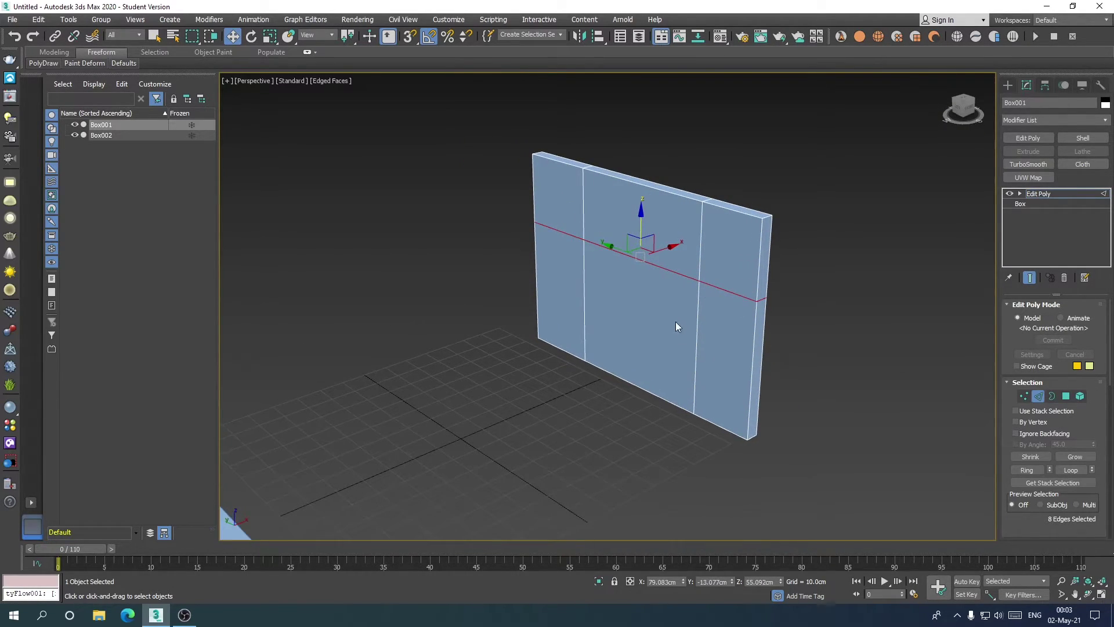
click(650, 334)
click(1038, 395)
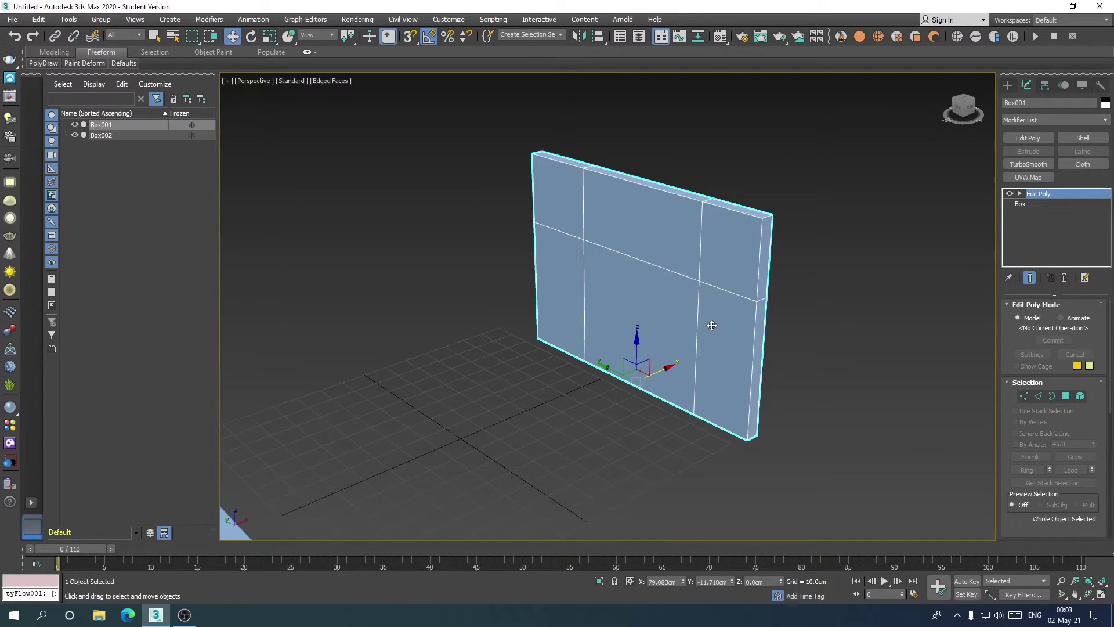
- Delete the wall's Edit Poly modifier and reset its length and height segments to 1
mouse_move(709, 323)
middle_down()
mouse_move(637, 339)
mouse_move(741, 333)
middle_up()
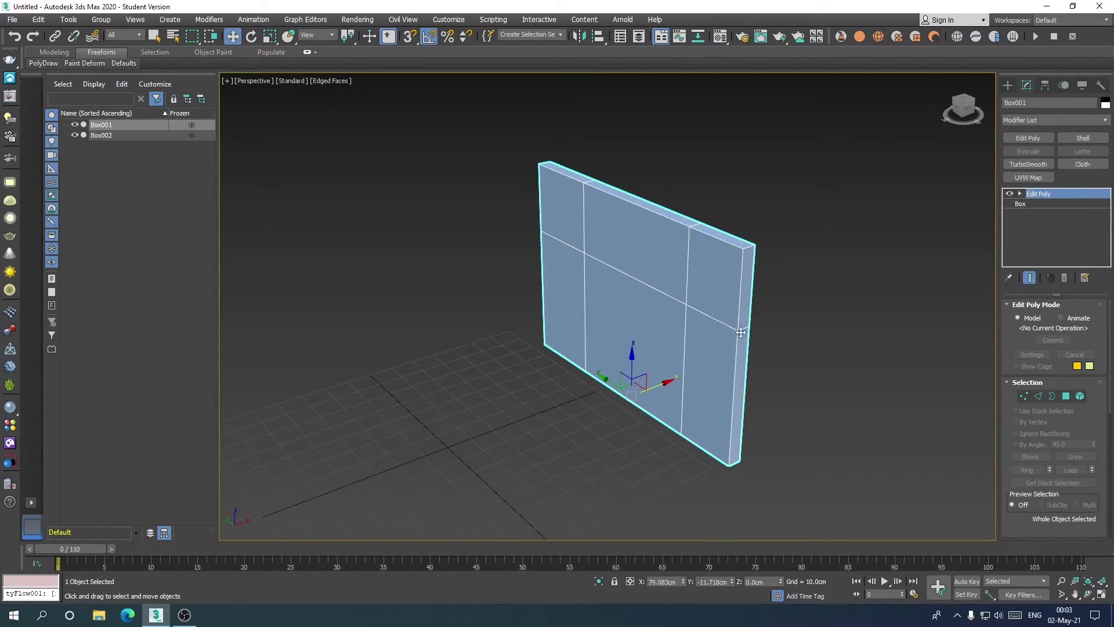
click(796, 318)
click(725, 320)
right_click(1029, 197)
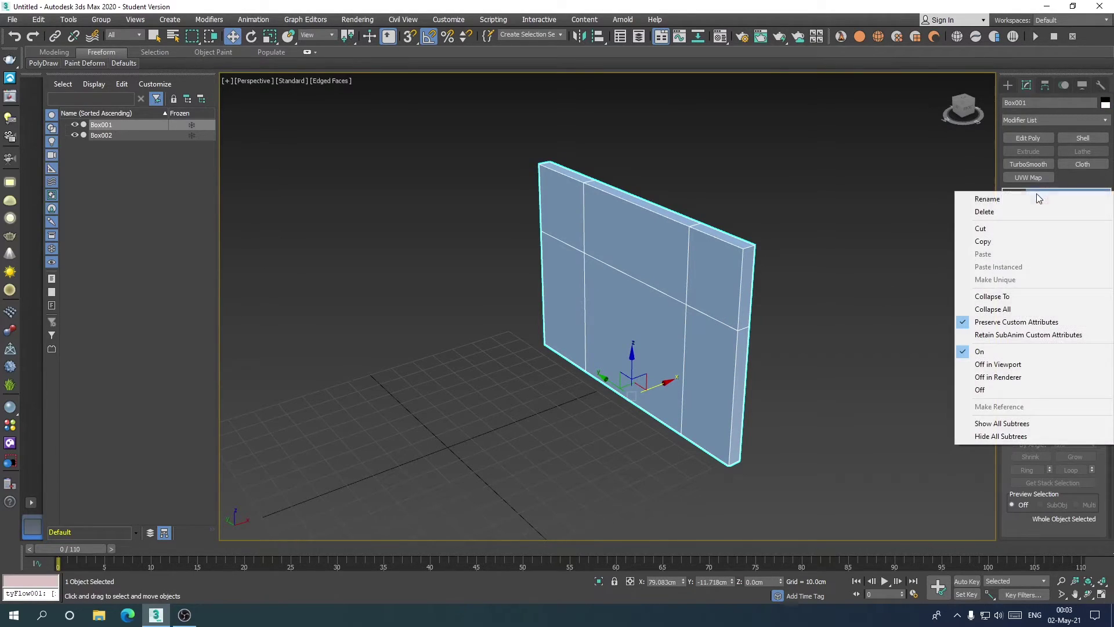
click(1036, 207)
click(863, 224)
click(744, 280)
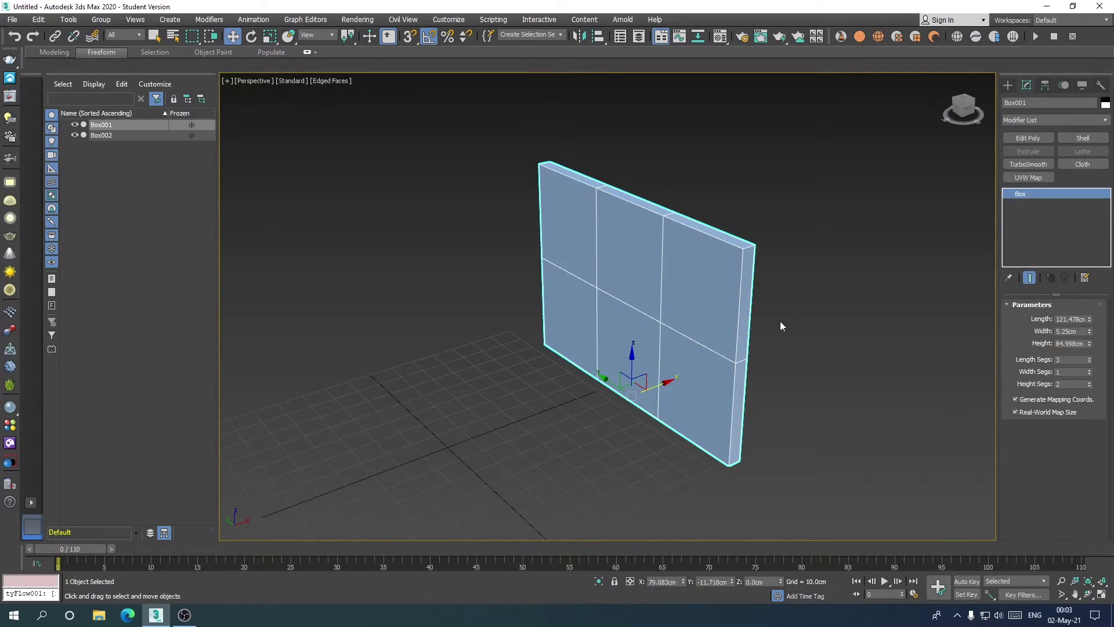
right_click(1089, 360)
right_click(1089, 384)
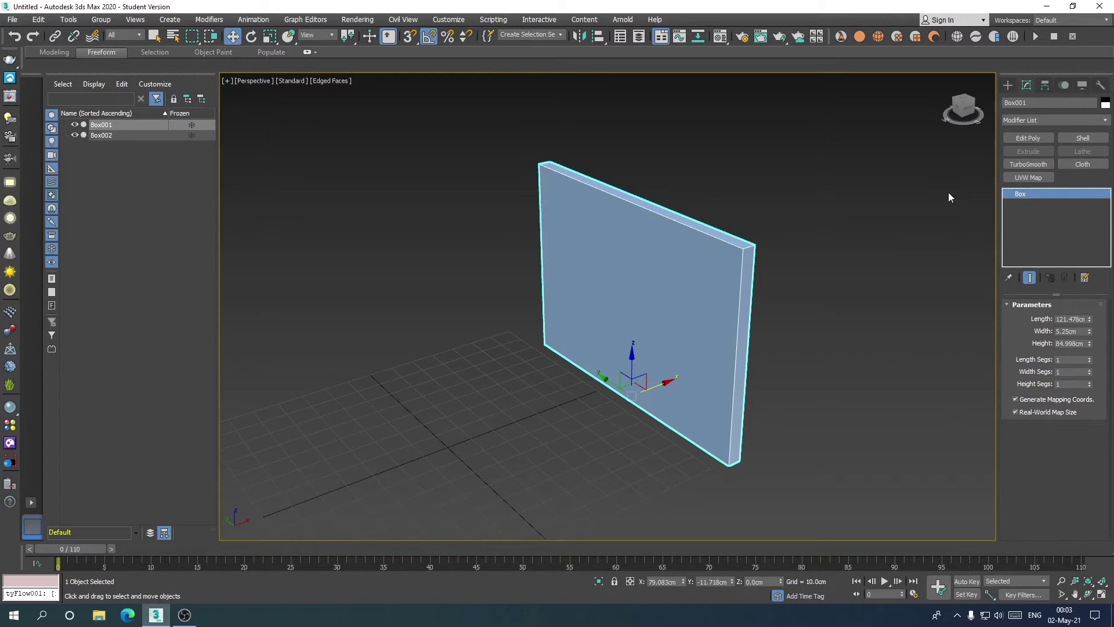
click(1007, 85)
click(1030, 154)
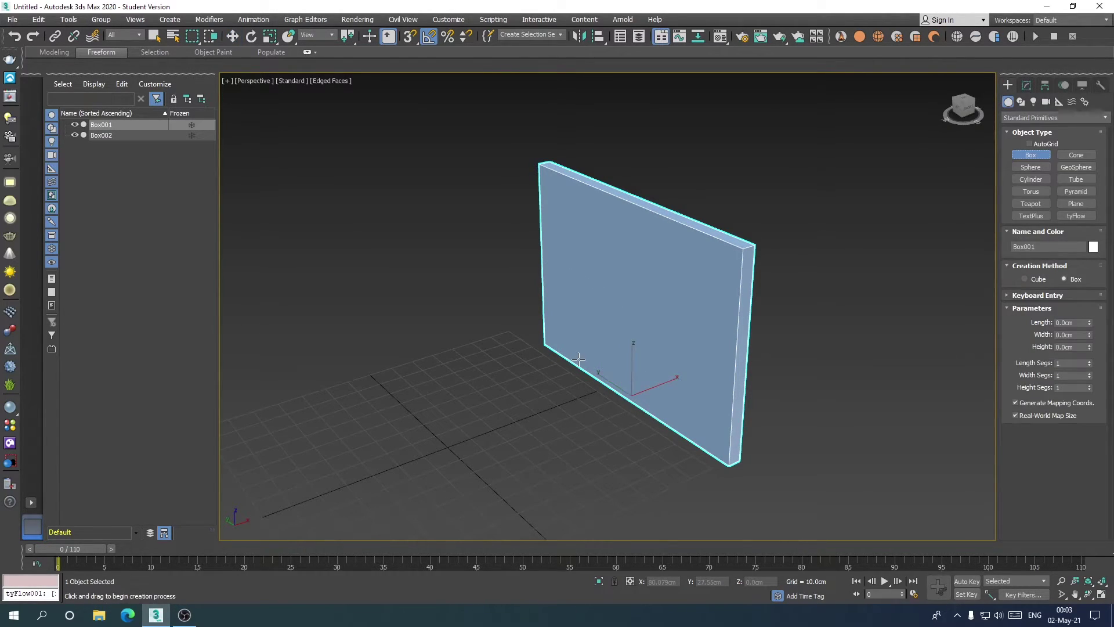
- In Left view, draw a door-sized box over the wall's lower middle
key(f)
key(l)
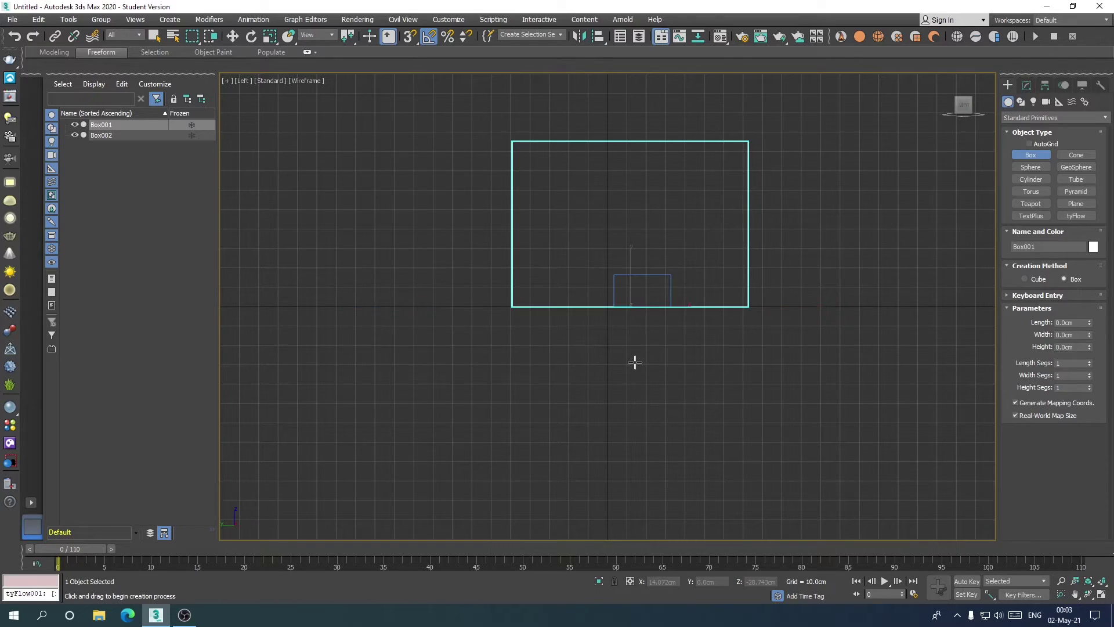
scroll(609, 281, up, 3)
scroll(592, 307, up, 3)
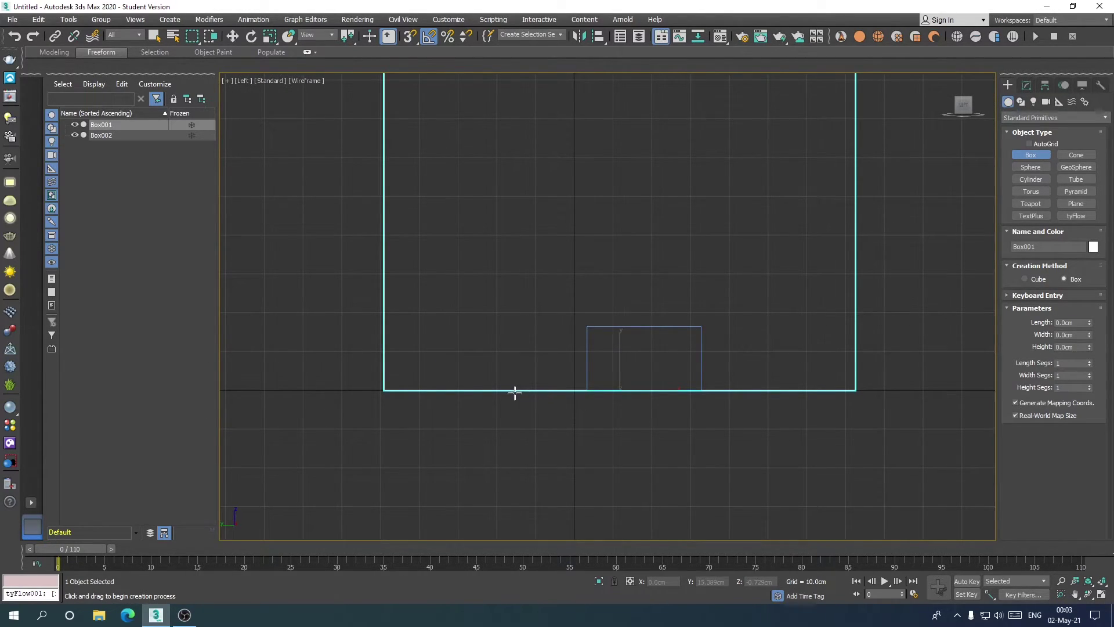
drag(514, 392, 732, 210)
click(734, 220)
- Thicken the door slab in Perspective and move it against the wall face
key(p)
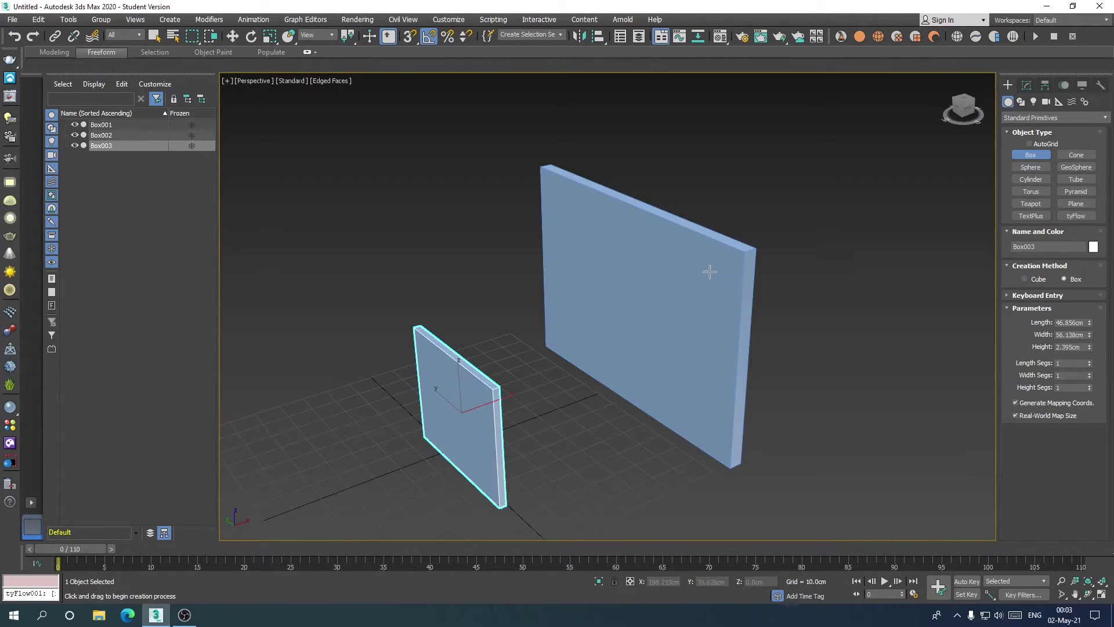
mouse_move(709, 265)
alt+middle_down()
mouse_move(667, 356)
mouse_move(585, 371)
alt+middle_up()
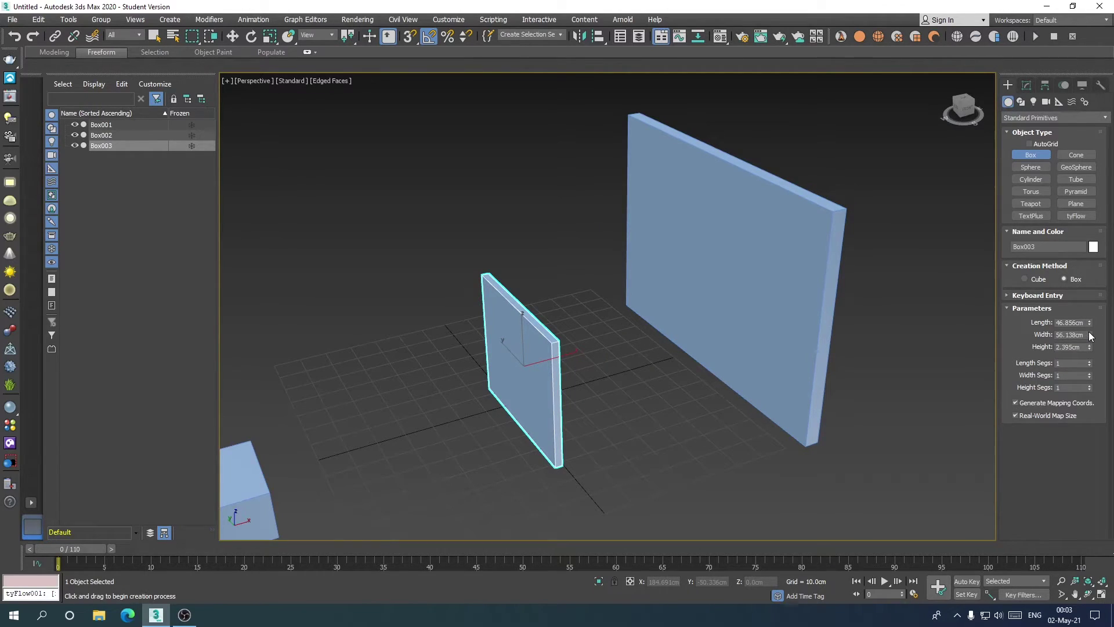
drag(1092, 348, 1092, 325)
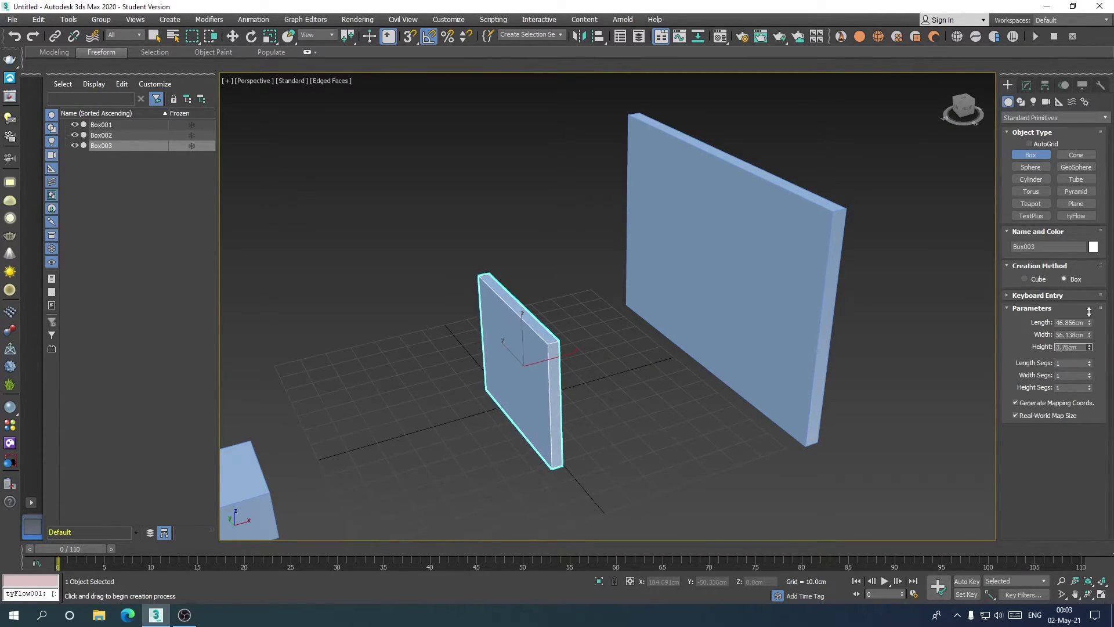
key(w)
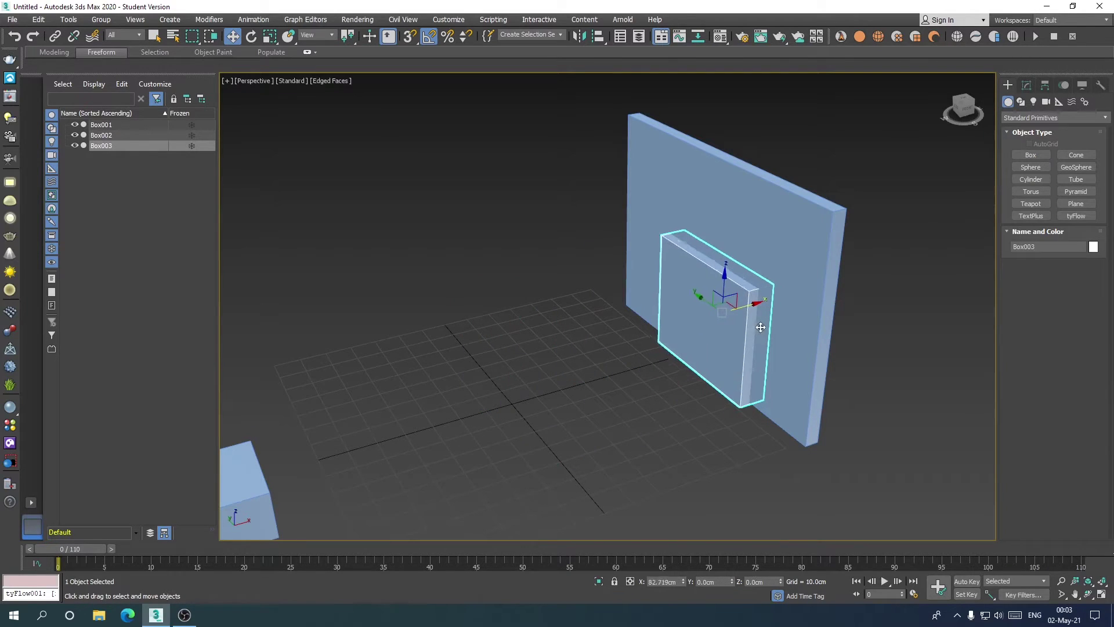
drag(563, 358, 757, 327)
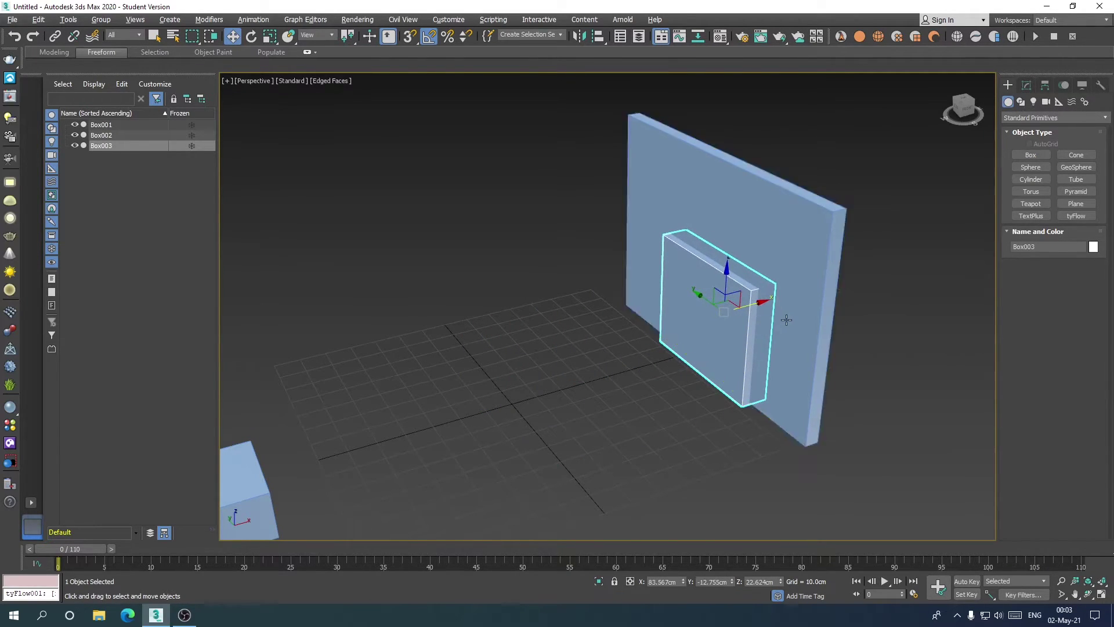
mouse_move(729, 314)
alt+middle_down()
mouse_move(785, 324)
mouse_move(808, 191)
mouse_move(755, 211)
alt+middle_up()
click(808, 186)
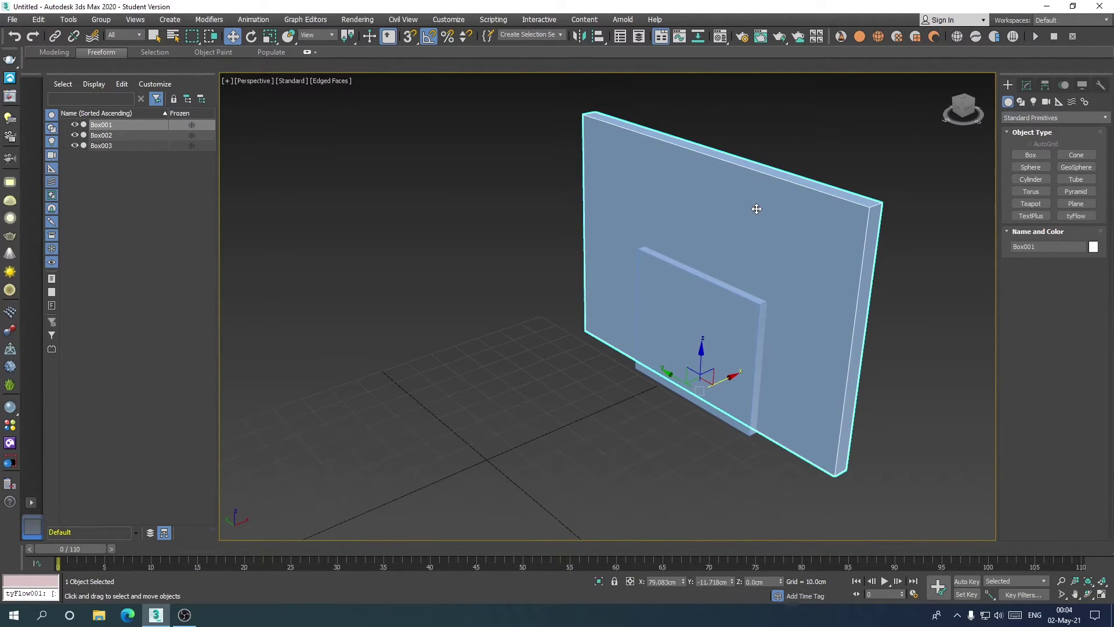
- Subtract the door box from the wall with ProBoolean to cut the doorway
click(170, 19)
mouse_move(184, 80)
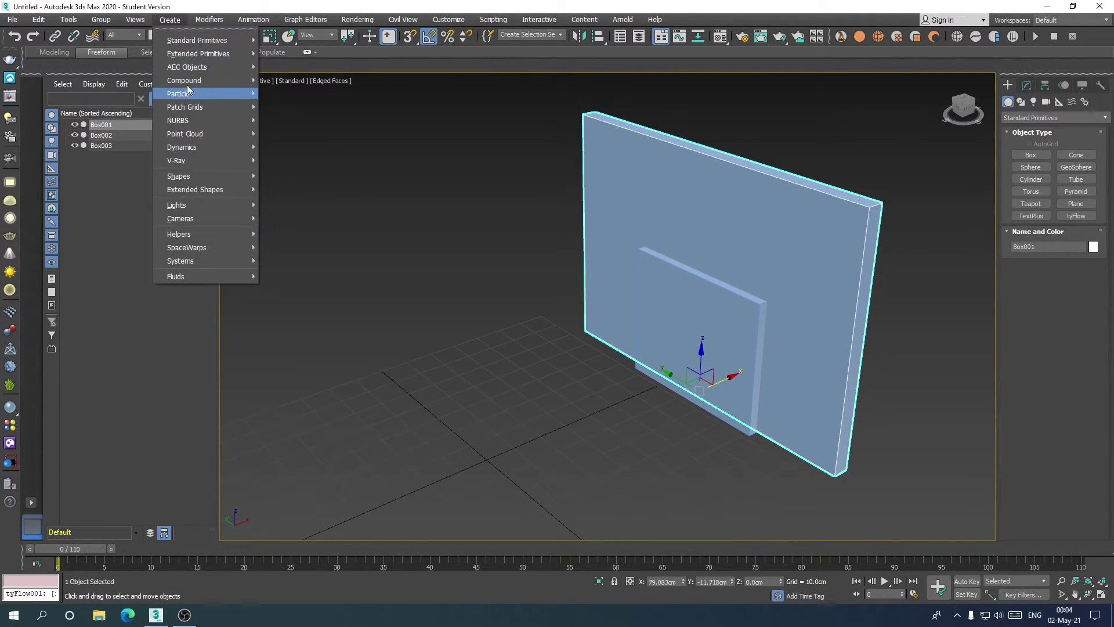
click(291, 214)
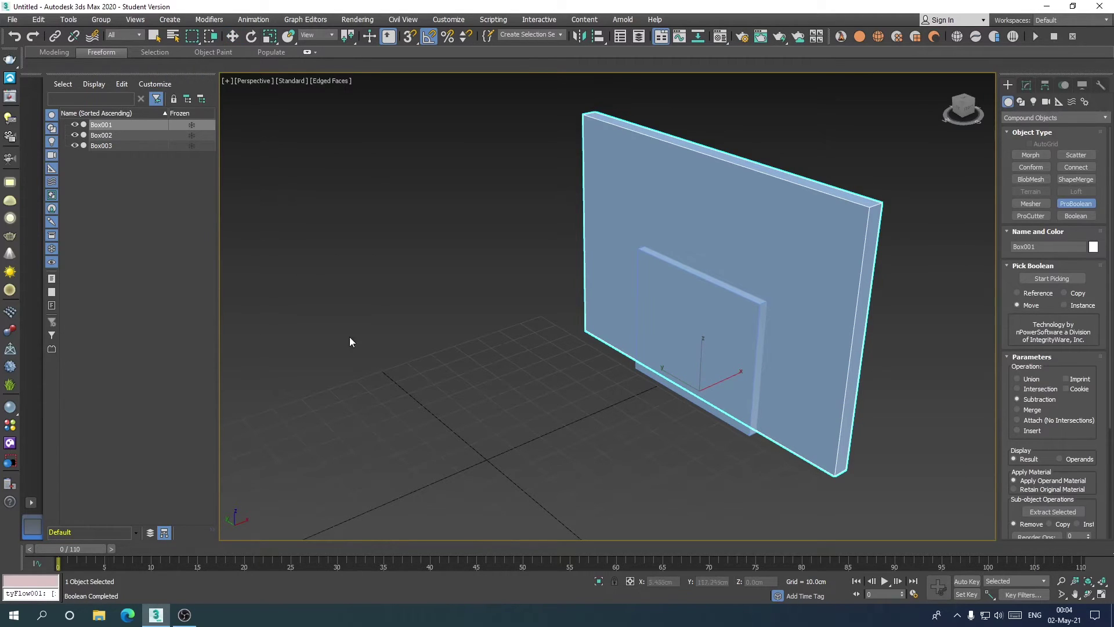
click(1064, 280)
click(706, 371)
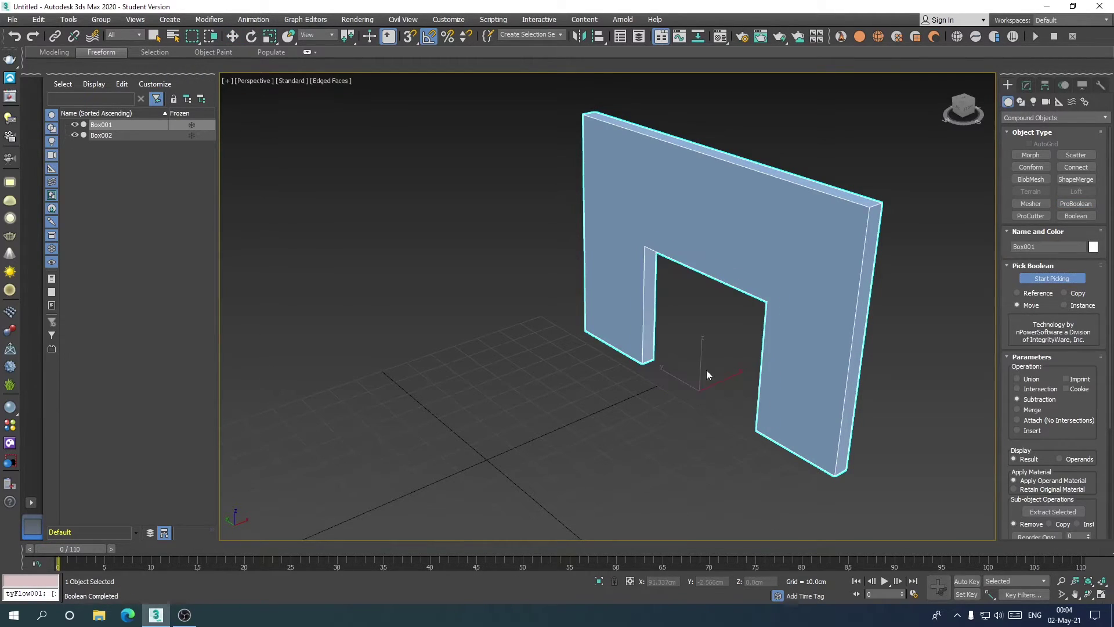
- Clear the selection and set the Create panel to Standard Primitives
middle_drag(646, 419, 607, 390)
key(w)
click(637, 294)
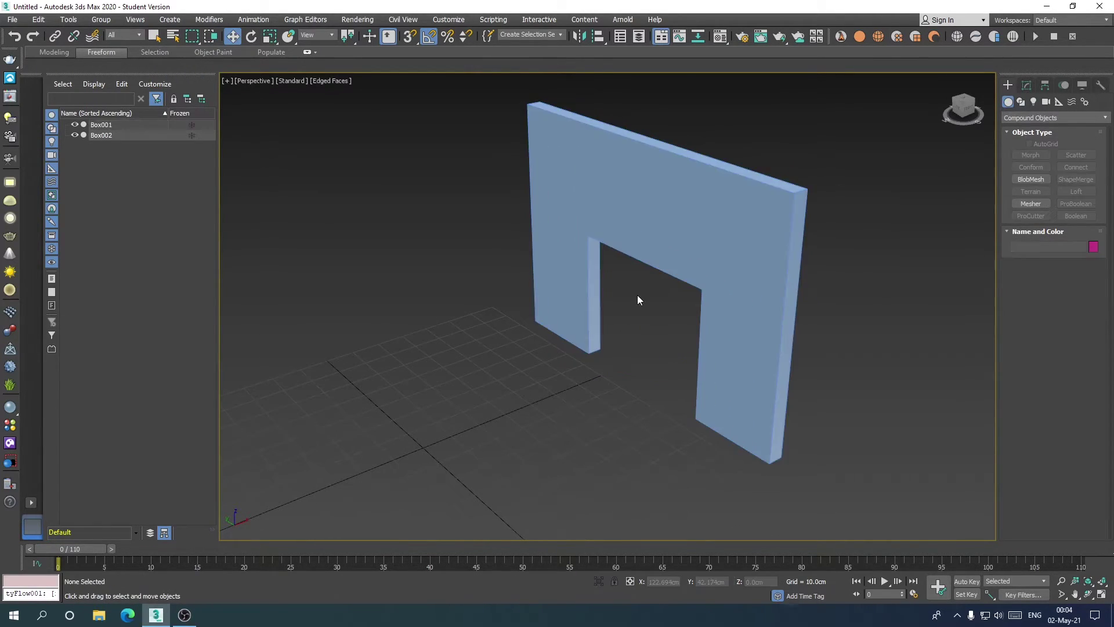
click(1012, 118)
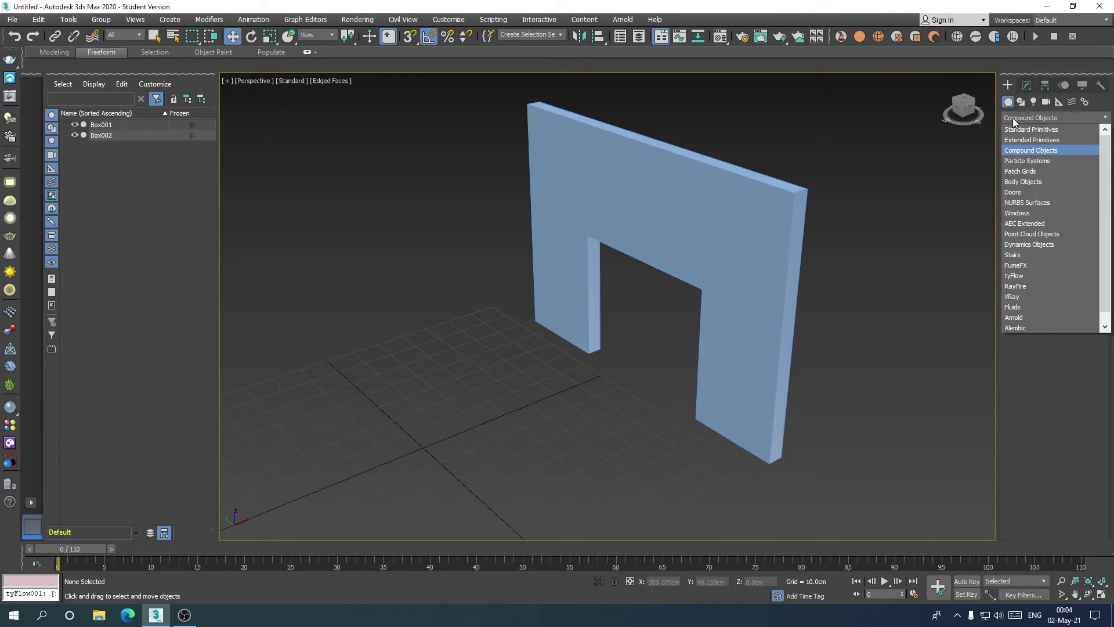
click(1016, 129)
- Draw a thin 45.6 × 55.7 cm panel box in Left view and move it into the doorway
click(1031, 155)
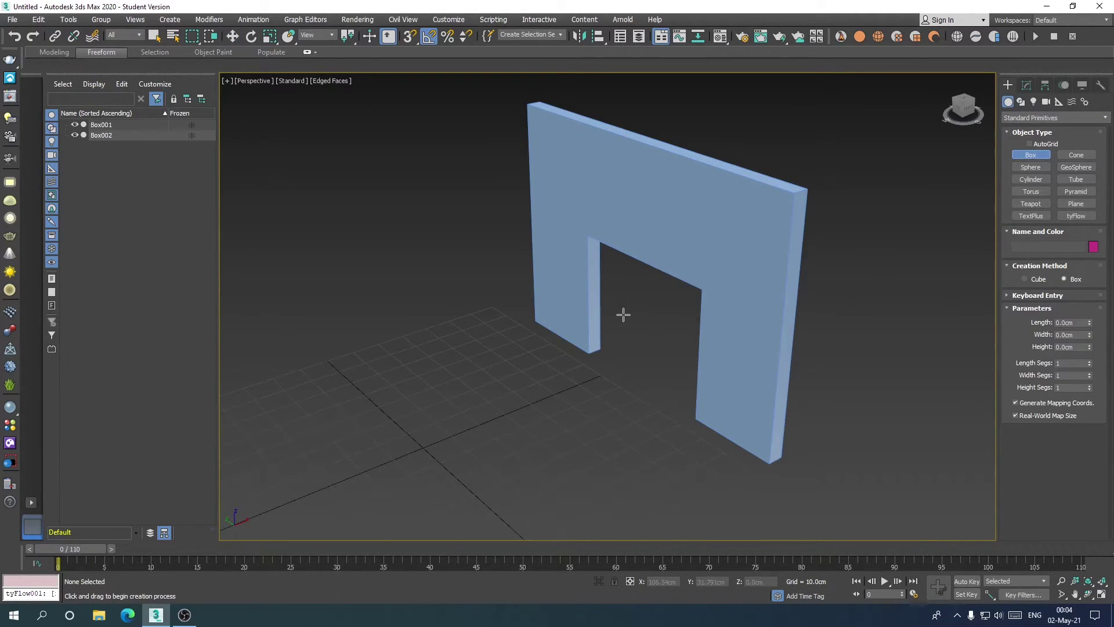
middle_drag(622, 313, 633, 323)
key(l)
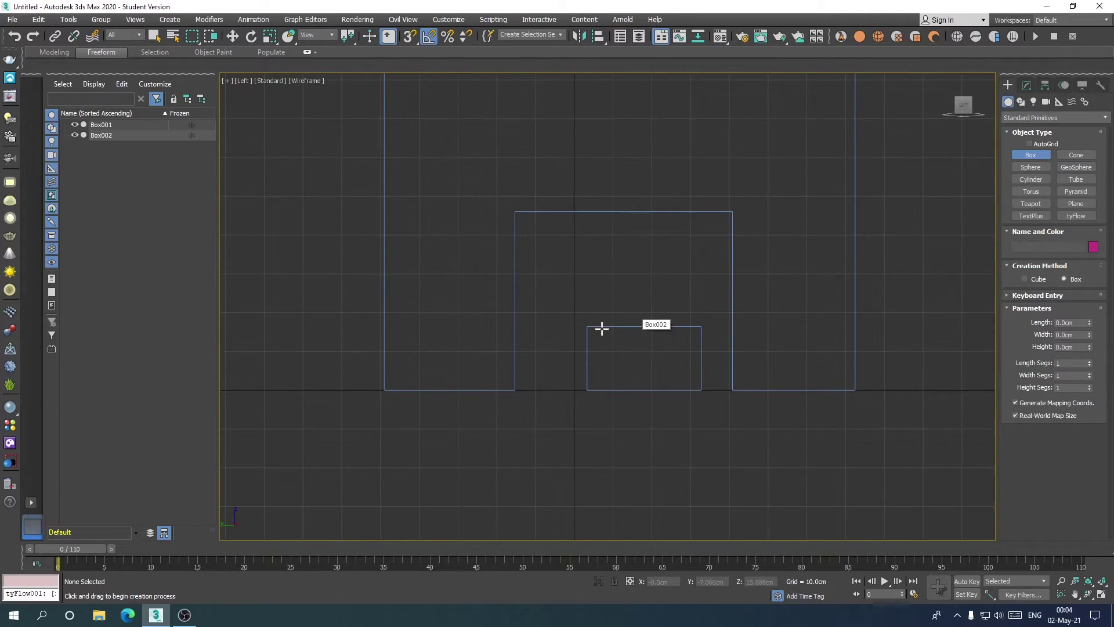
scroll(594, 325, up, 2)
drag(479, 414, 784, 165)
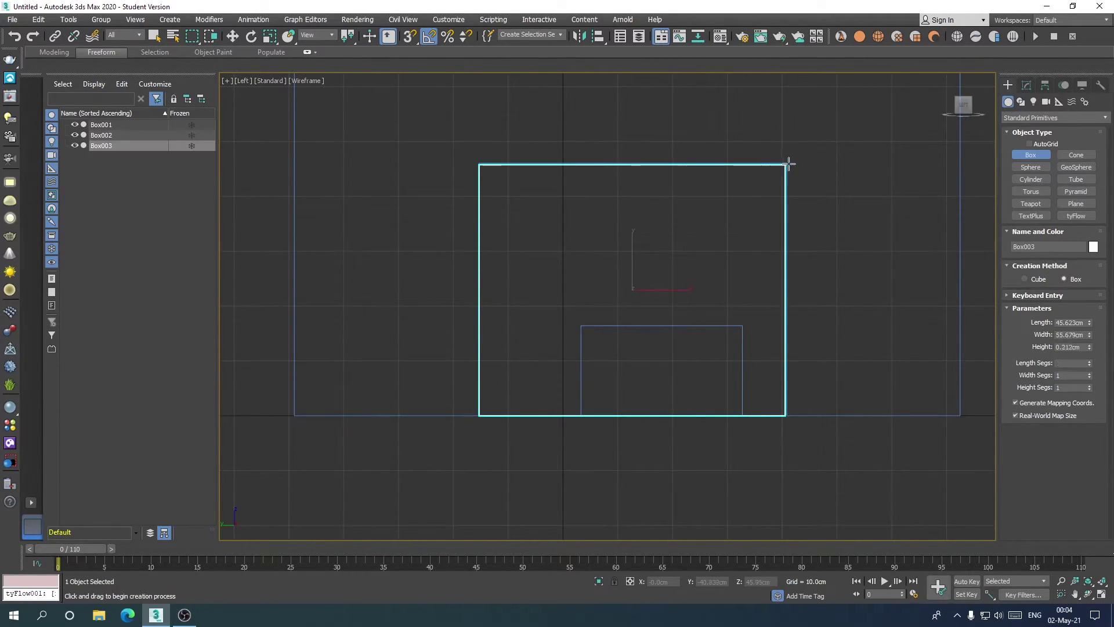
key(p)
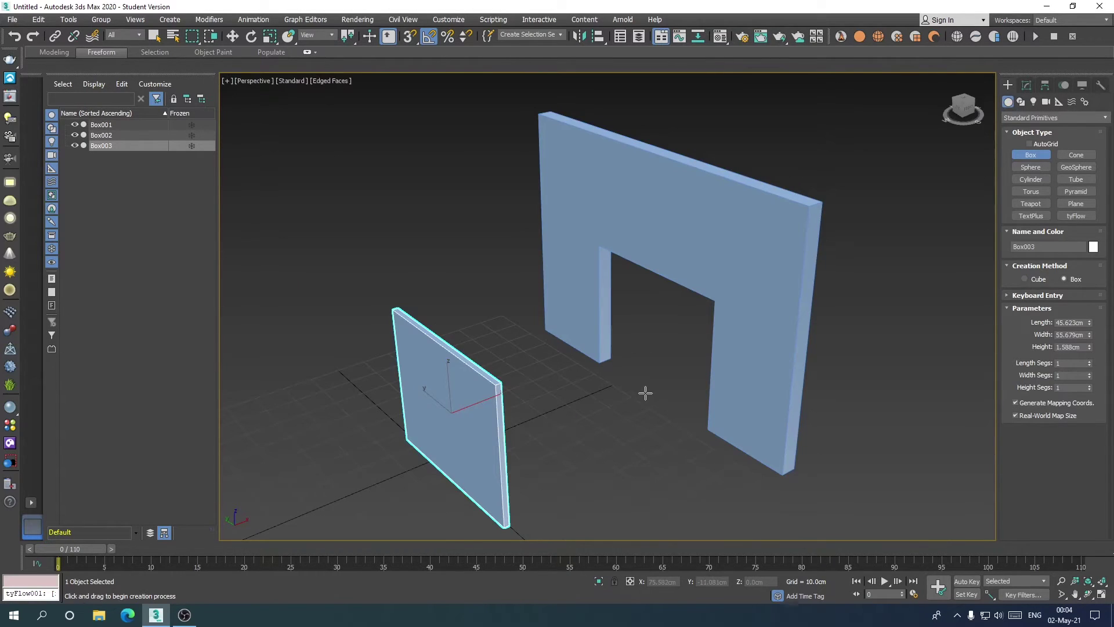
key(w)
drag(484, 406, 690, 347)
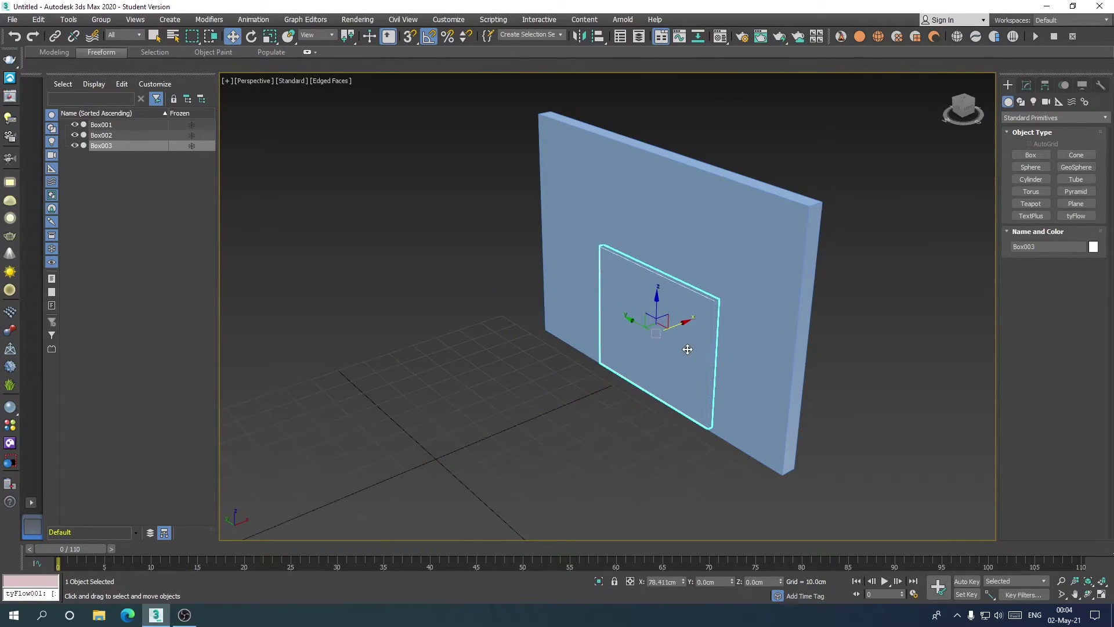
- Set the wall's object color to blue
click(787, 224)
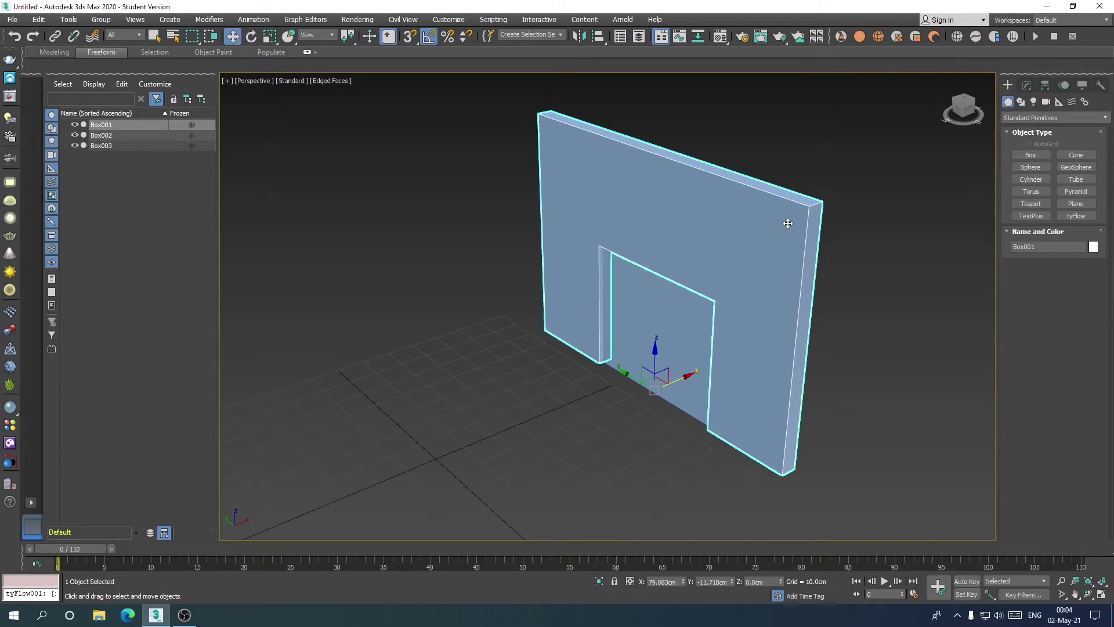
click(1094, 249)
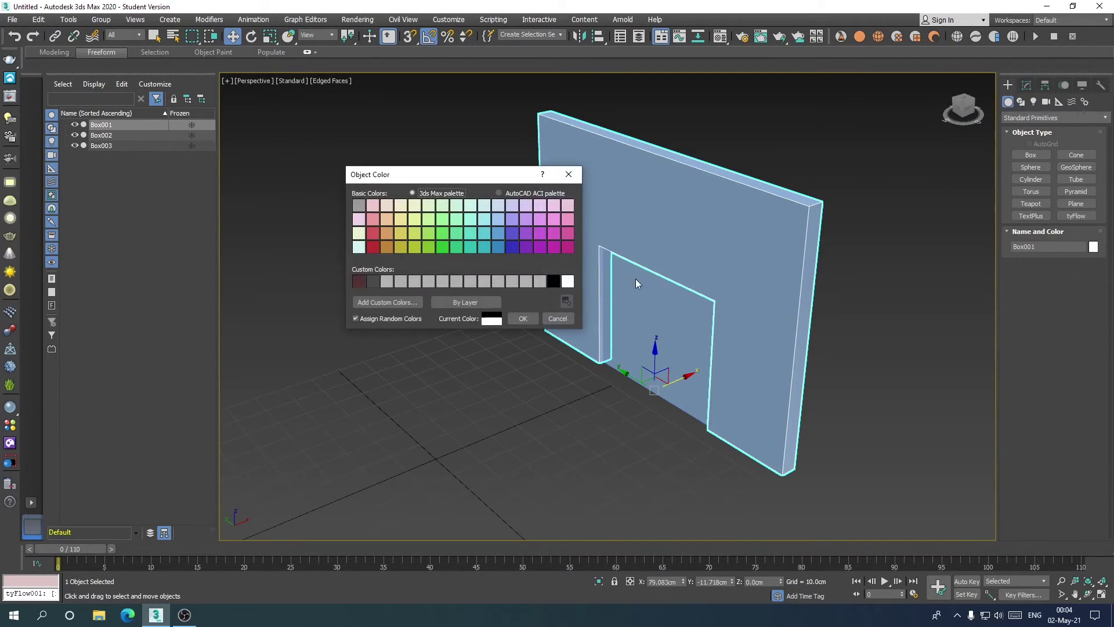
click(525, 233)
click(522, 318)
- Set the door panel's object color to magenta
click(418, 380)
click(615, 376)
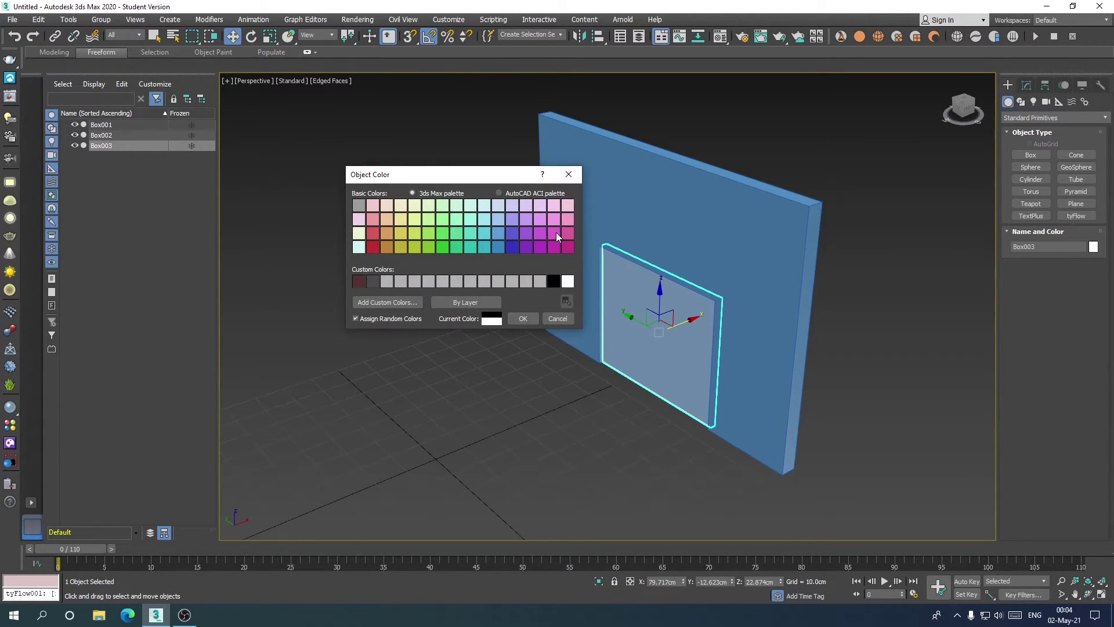
click(522, 318)
click(502, 395)
scroll(503, 395, down, 3)
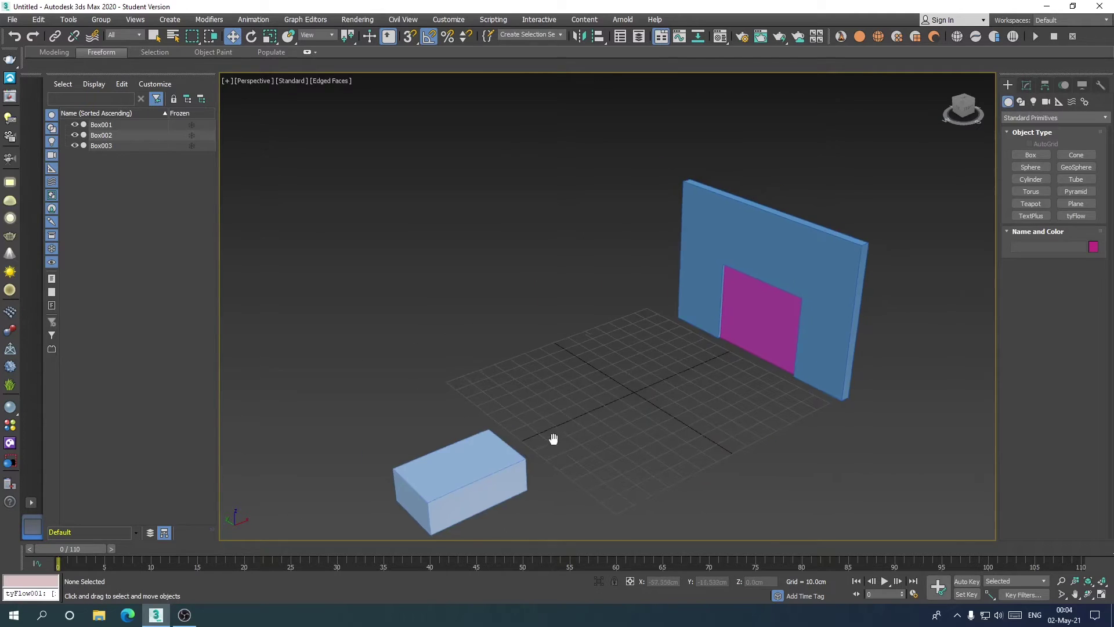
scroll(626, 409, up, 2)
middle_drag(626, 411, 626, 401)
- Select the light box, go to frame 30 and turn on Auto Key
mouse_move(401, 421)
mouse_down()
mouse_move(792, 325)
mouse_move(376, 435)
mouse_up()
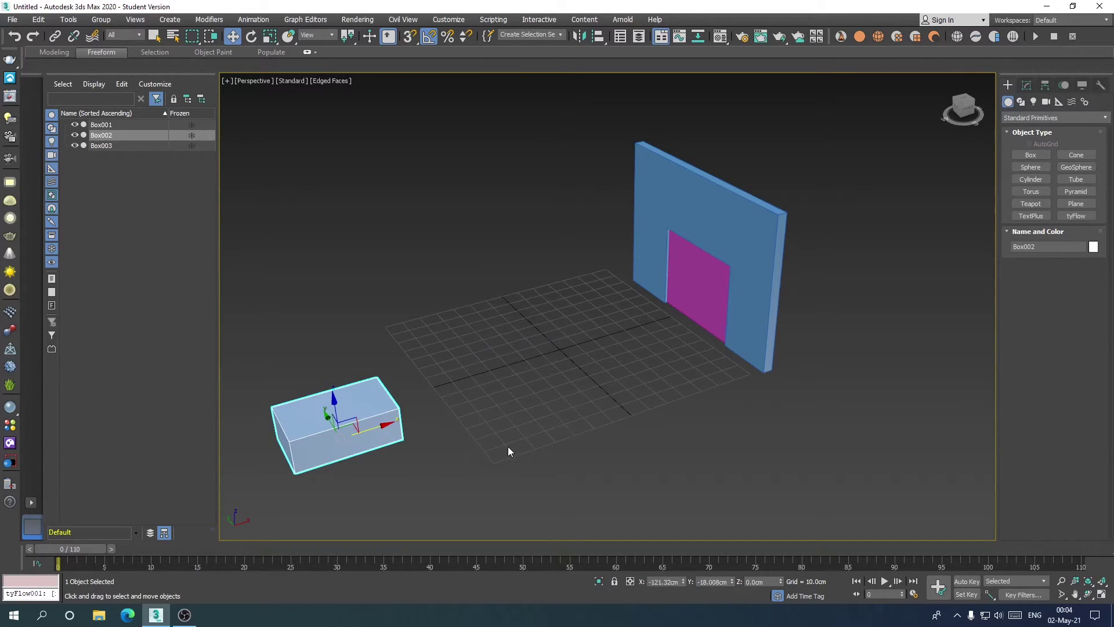
alt+middle_drag(426, 431, 475, 401)
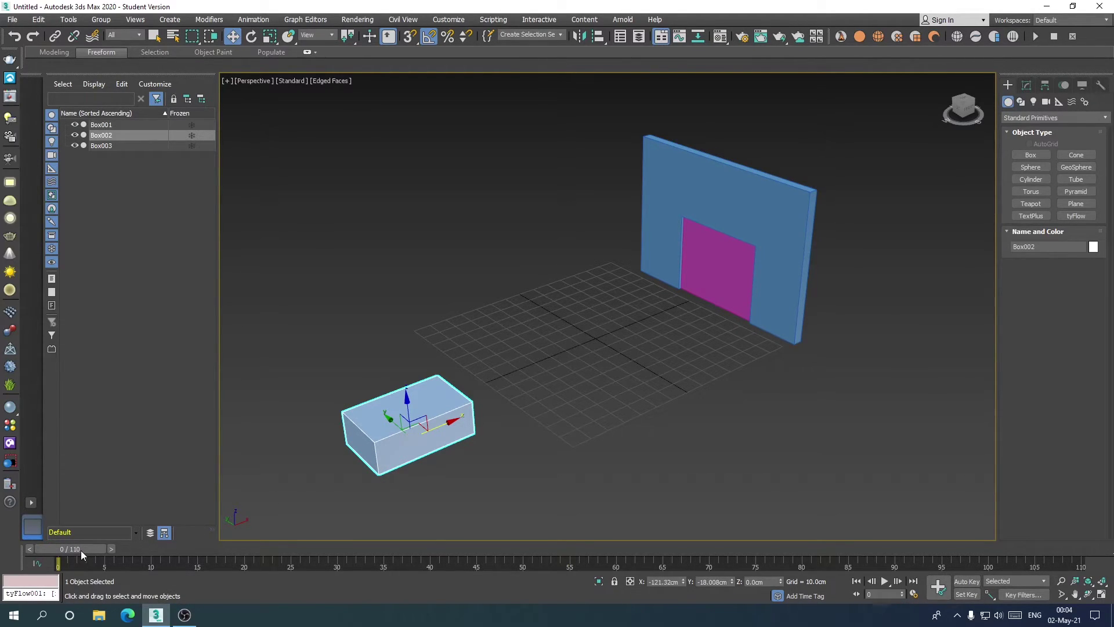
drag(81, 550, 353, 550)
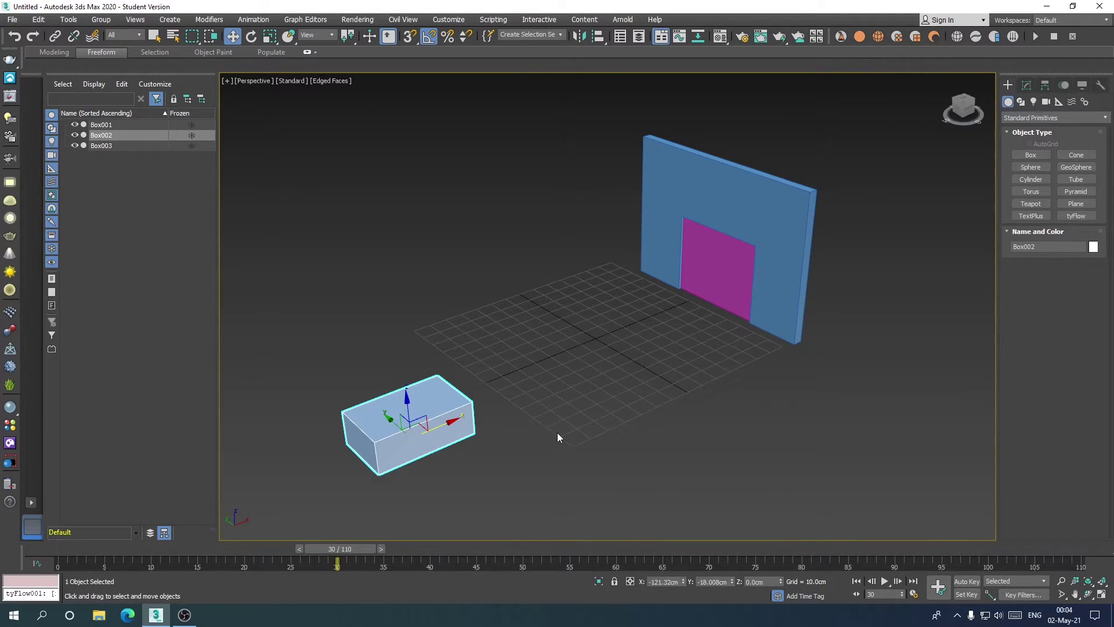
click(967, 581)
- Key the box sliding up against the door at X 36.77, Y -18.008 cm, then select the door panel
drag(441, 425, 688, 366)
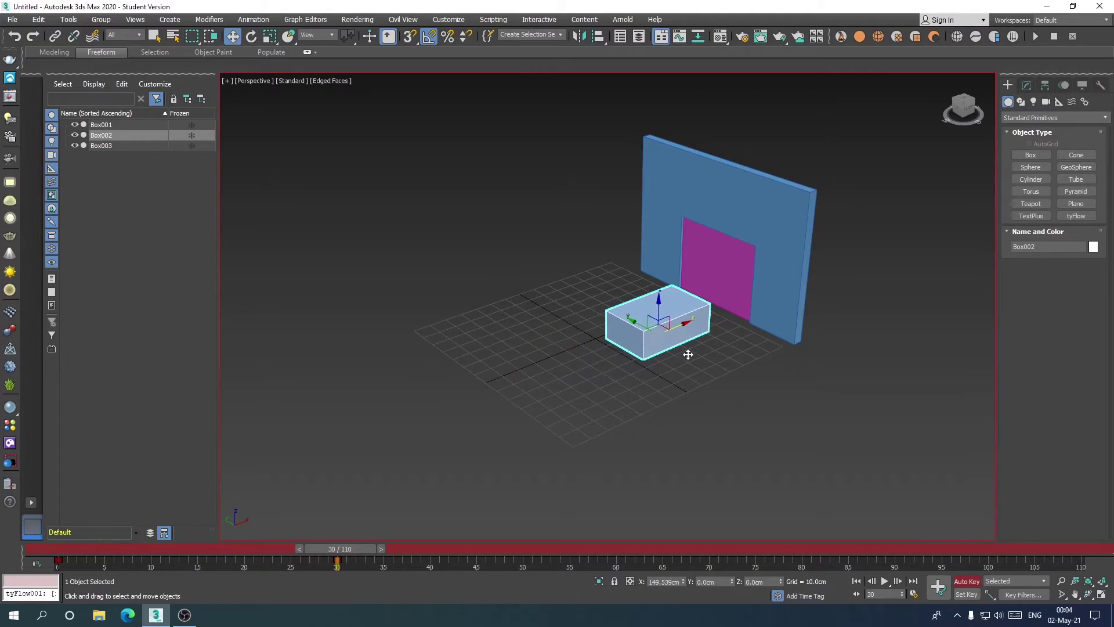
mouse_move(689, 365)
middle_down()
mouse_move(537, 443)
mouse_move(517, 426)
middle_up()
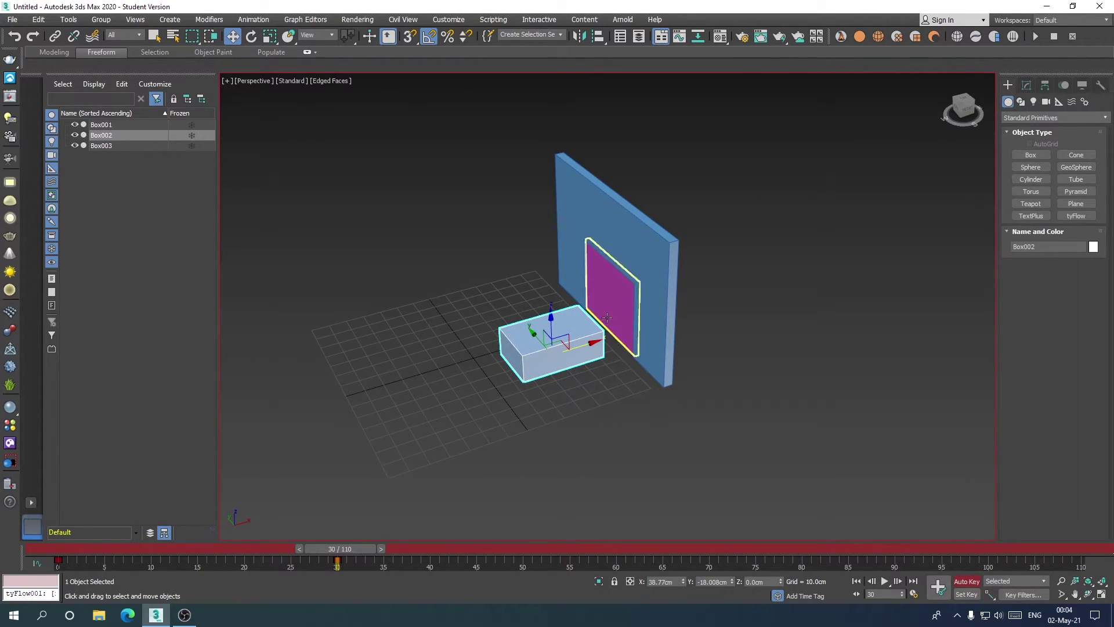
mouse_move(340, 549)
mouse_down()
mouse_move(105, 572)
mouse_move(353, 559)
mouse_up()
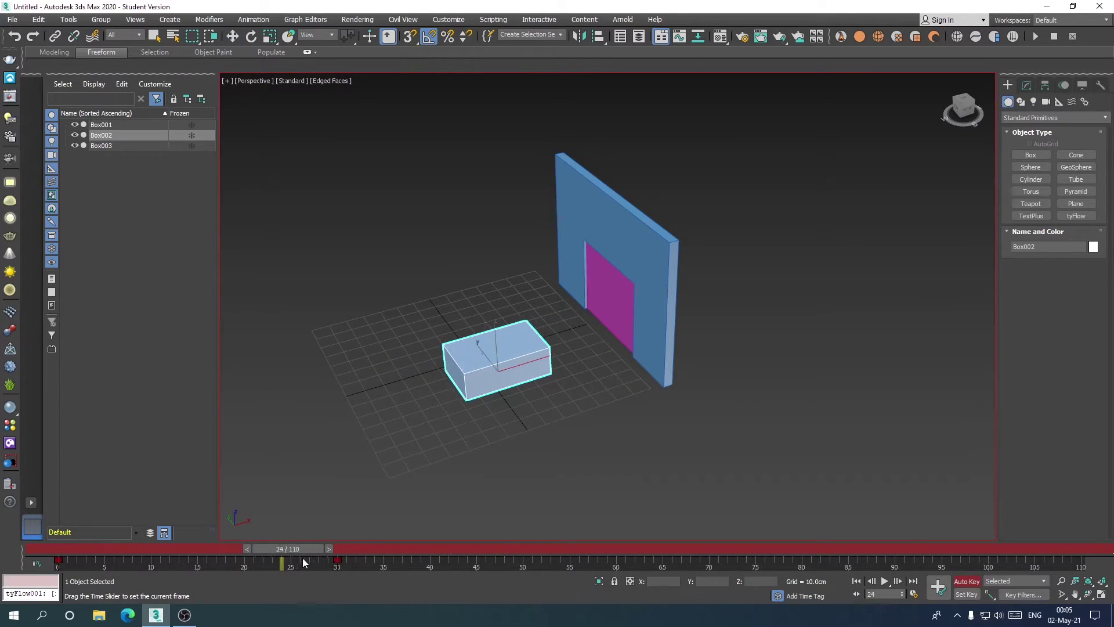
key(w)
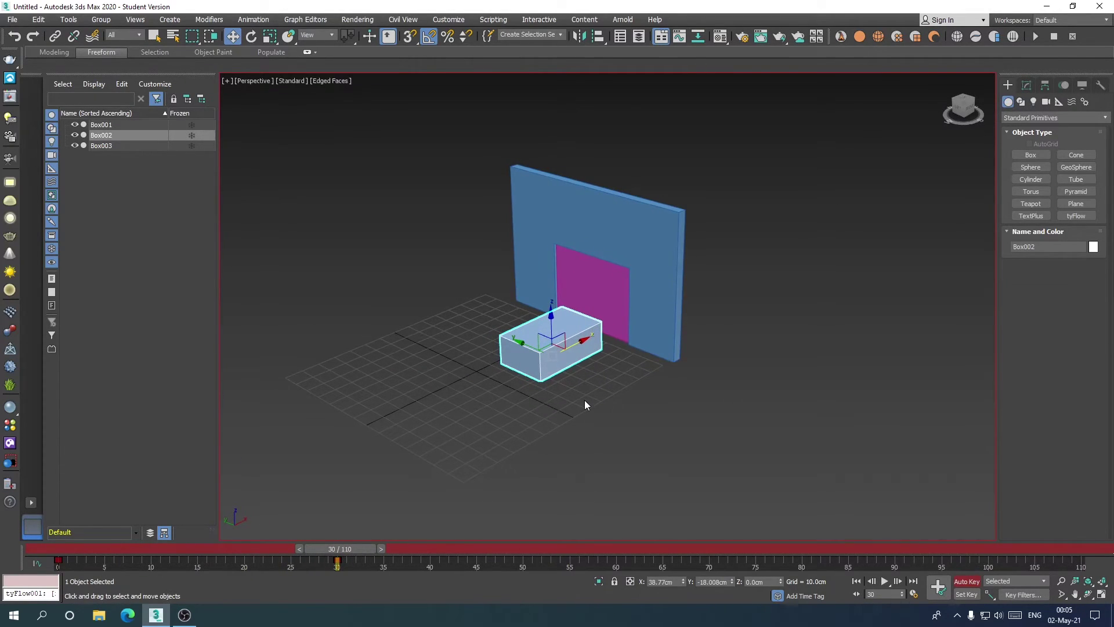
scroll(592, 348, up, 2)
scroll(603, 278, up, 3)
scroll(586, 313, up, 1)
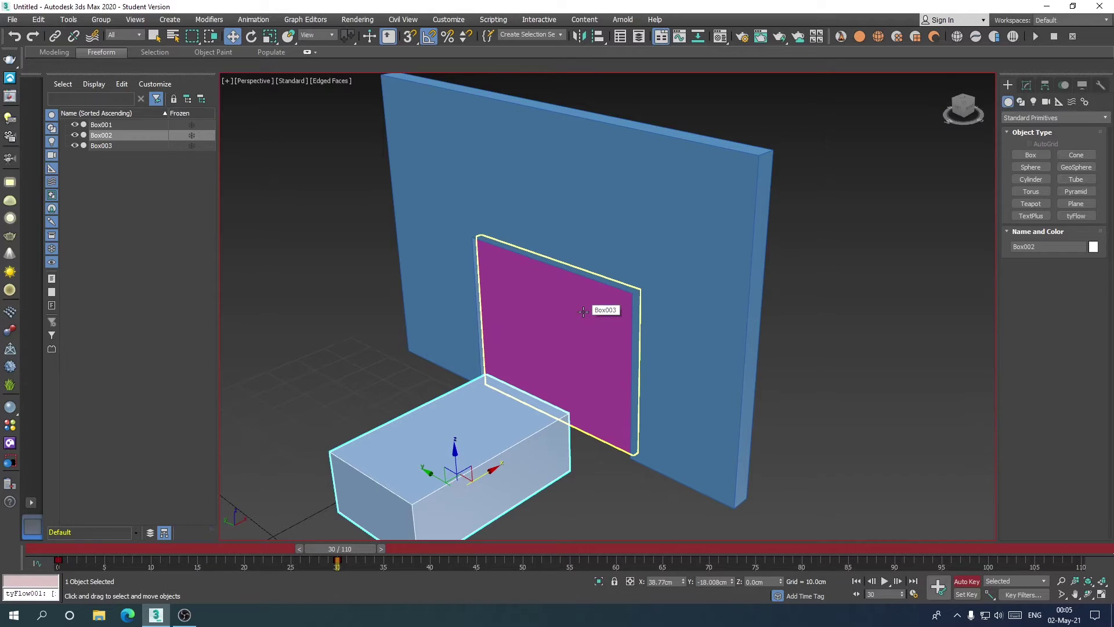
click(584, 312)
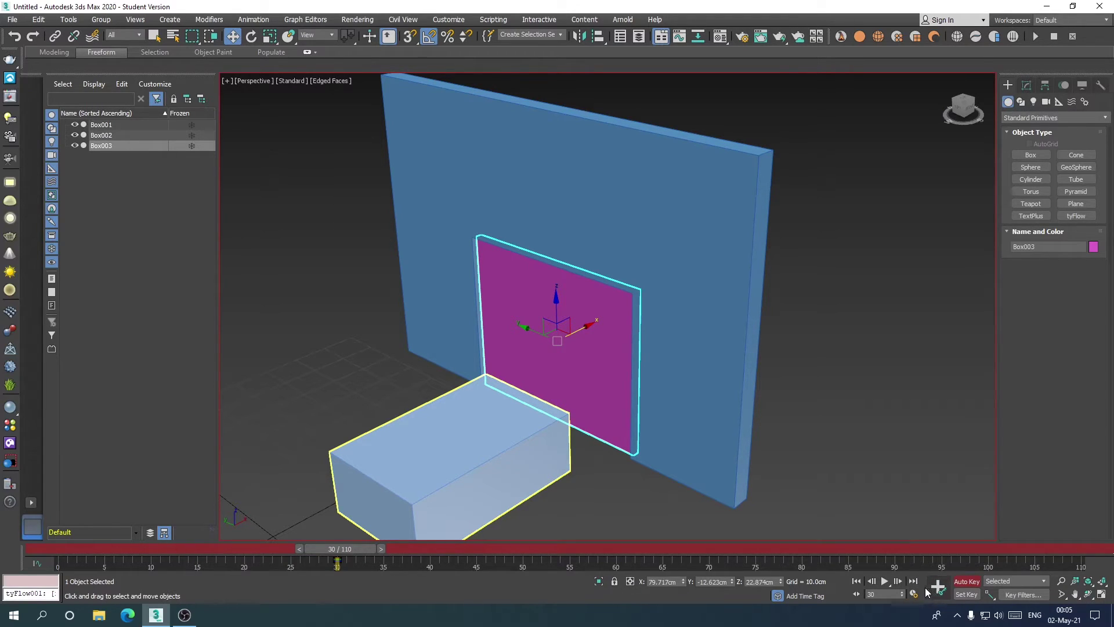
- Drag the box's frame-30 key to frame 40 on the track bar, then scrub to frame 55
click(855, 581)
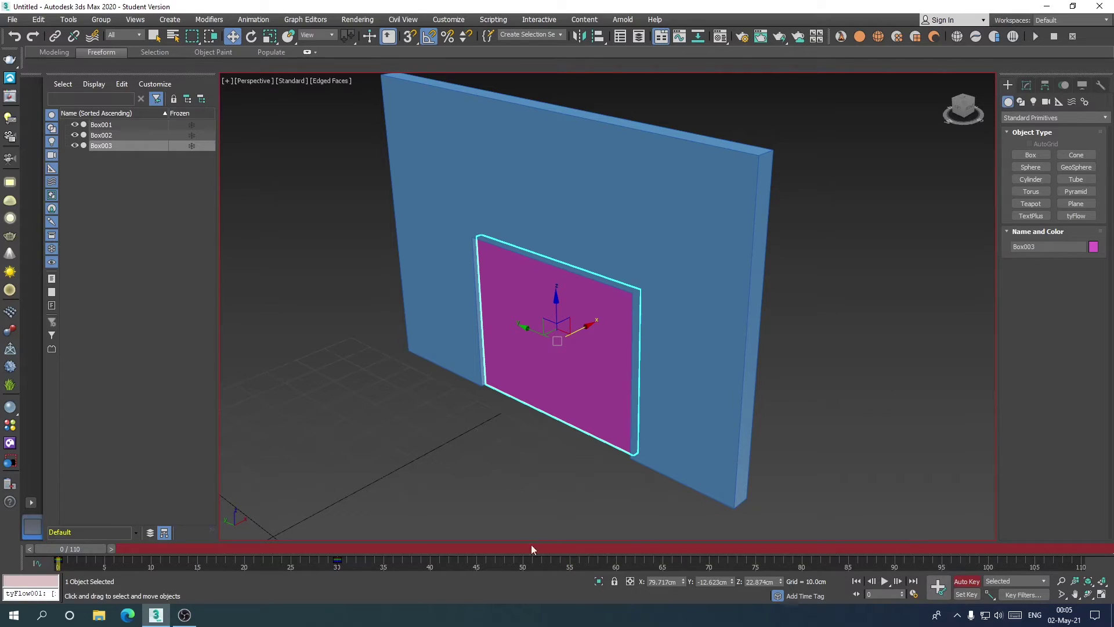
drag(86, 549, 441, 558)
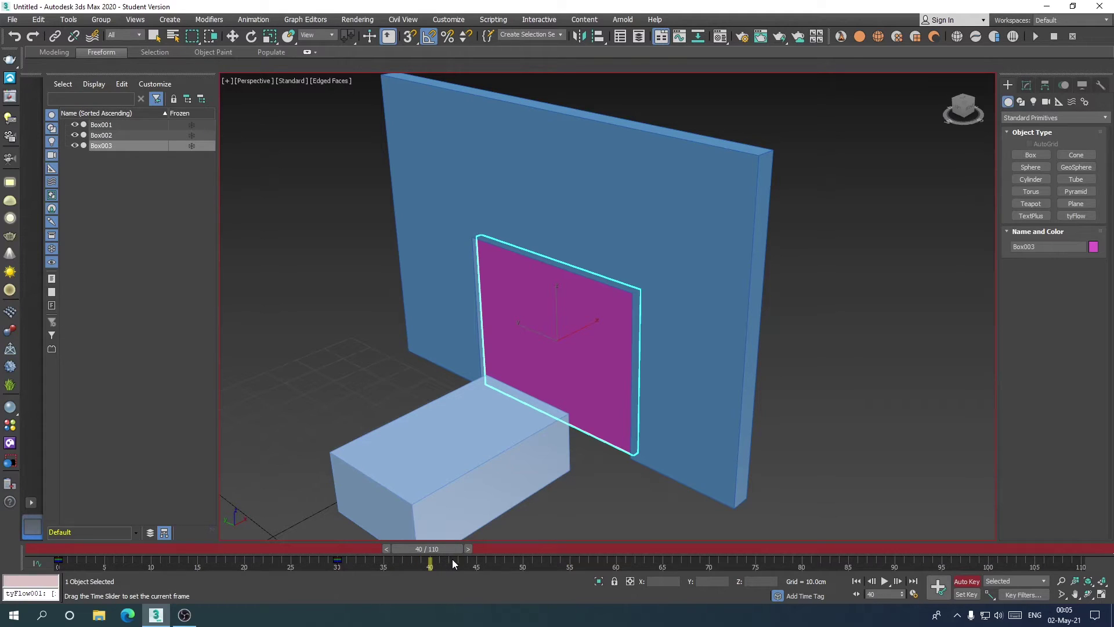
key(w)
click(337, 560)
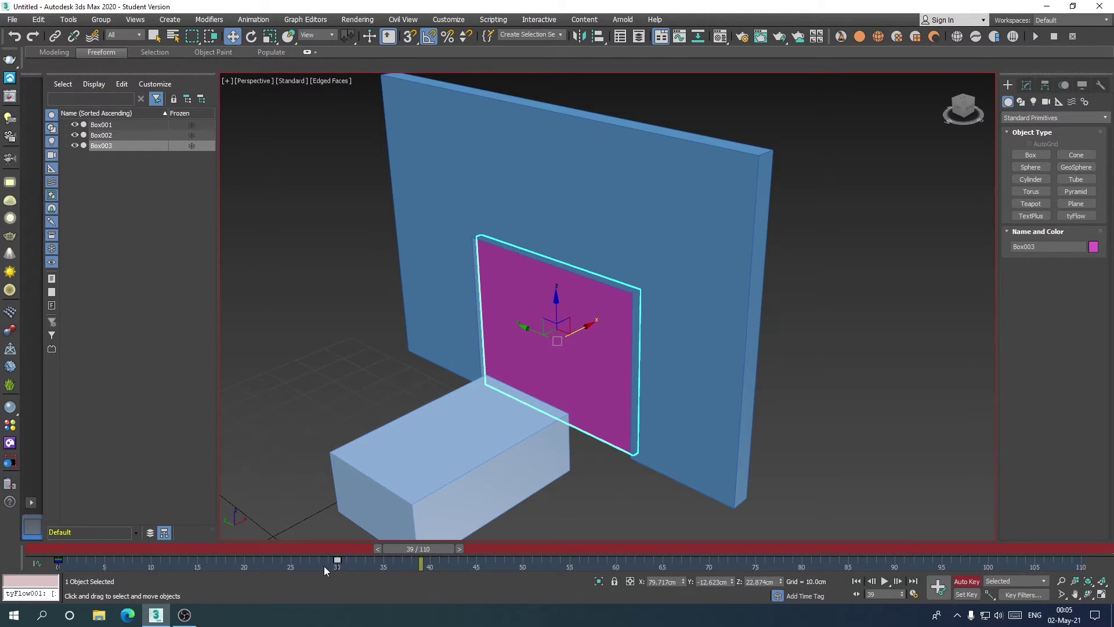
drag(424, 547, 435, 549)
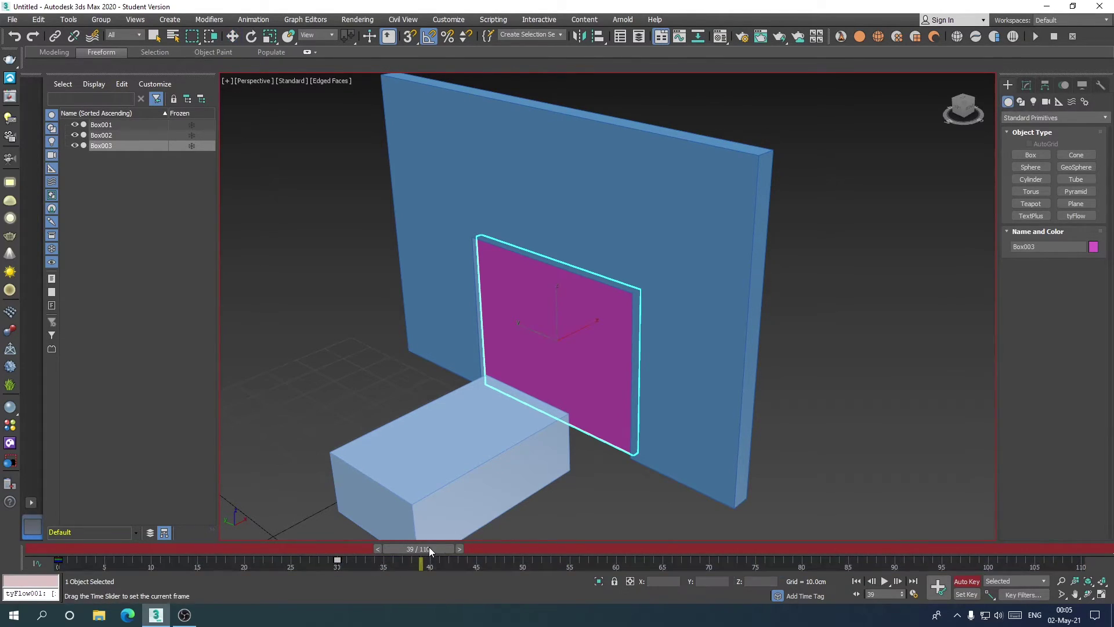
mouse_move(338, 560)
mouse_down()
mouse_move(432, 560)
mouse_move(215, 548)
mouse_move(427, 548)
mouse_up()
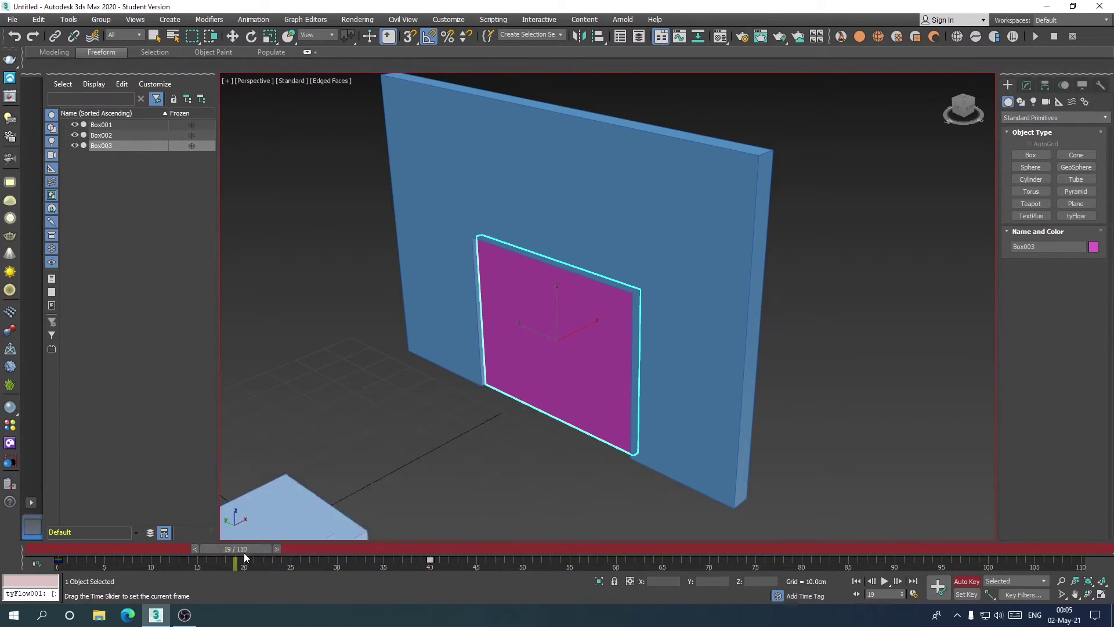
mouse_move(427, 548)
mouse_down()
mouse_move(66, 559)
mouse_move(534, 556)
mouse_up()
key(w)
key(w)
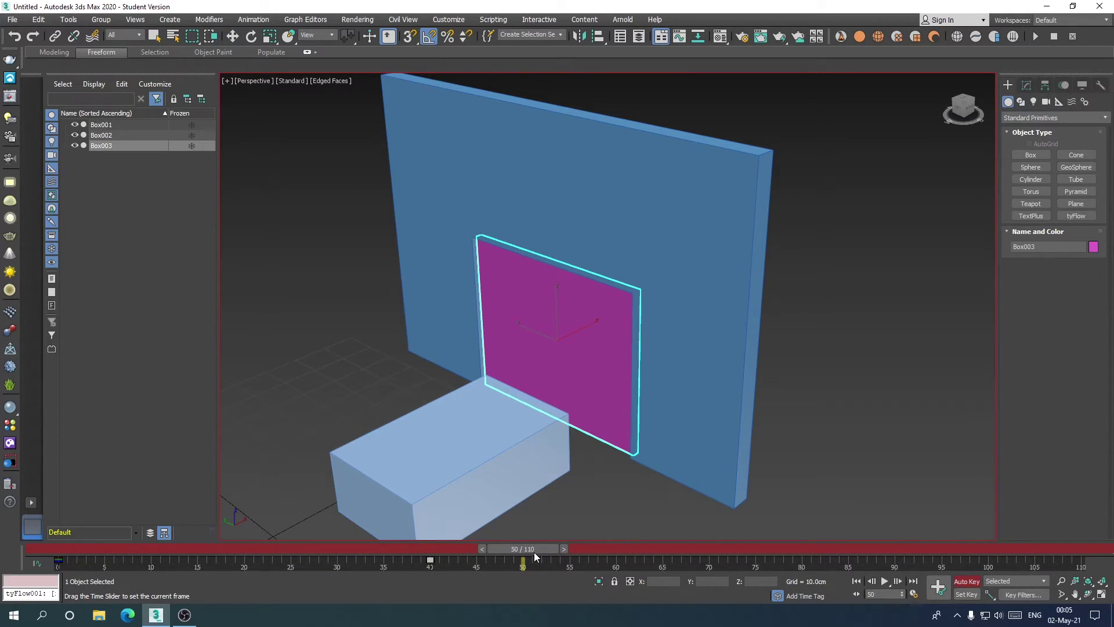
key(w)
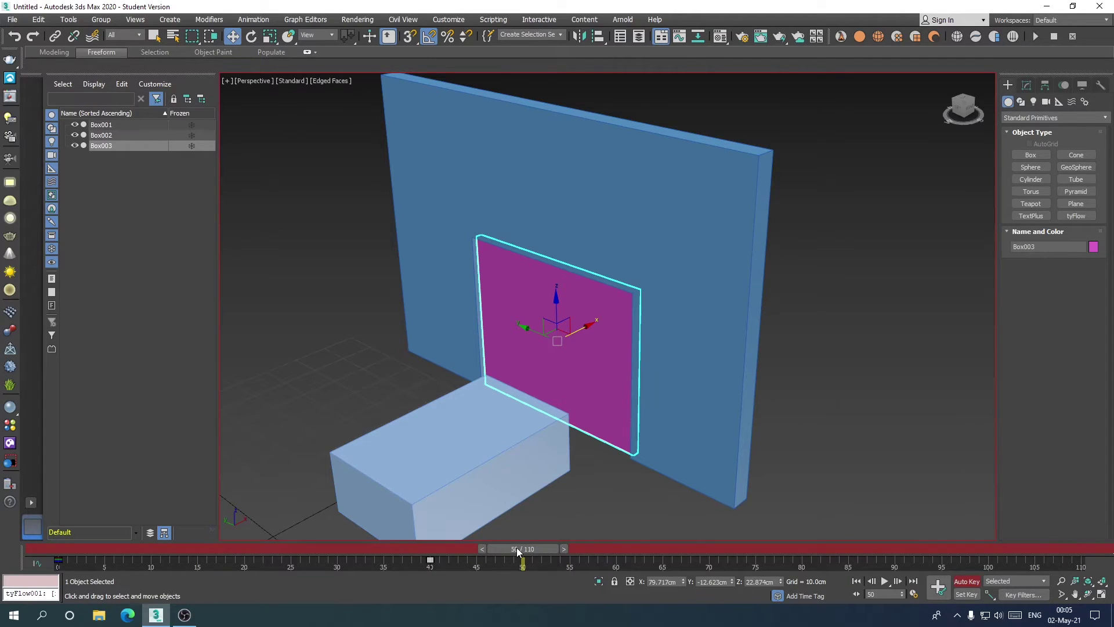
drag(514, 549, 560, 549)
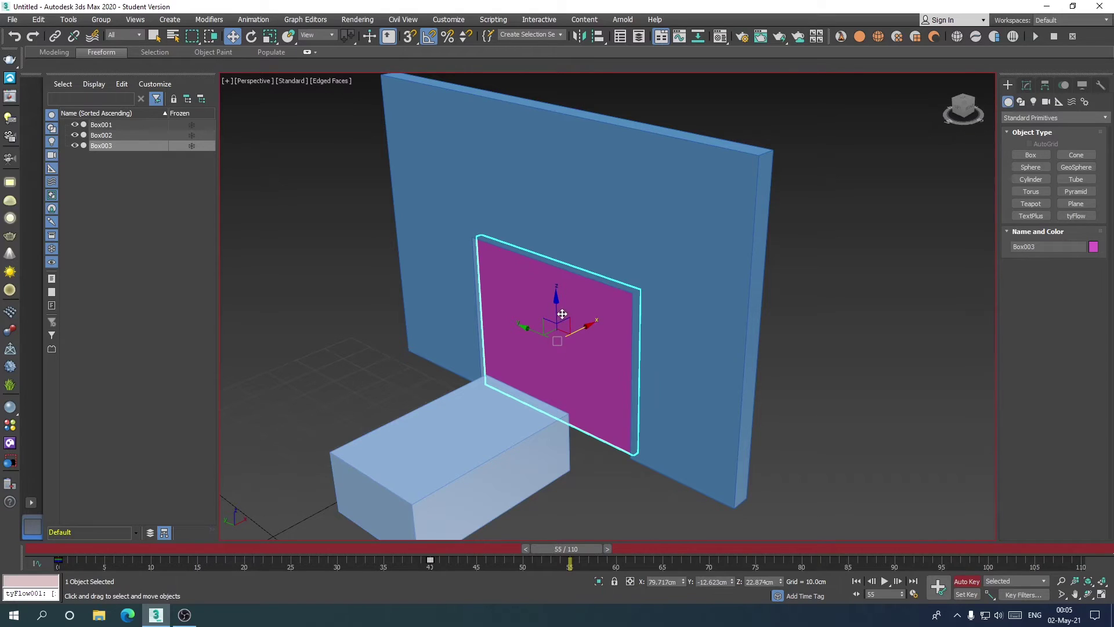
- Raise the magenta door at frame 55 and preview it rising
drag(554, 308, 552, 195)
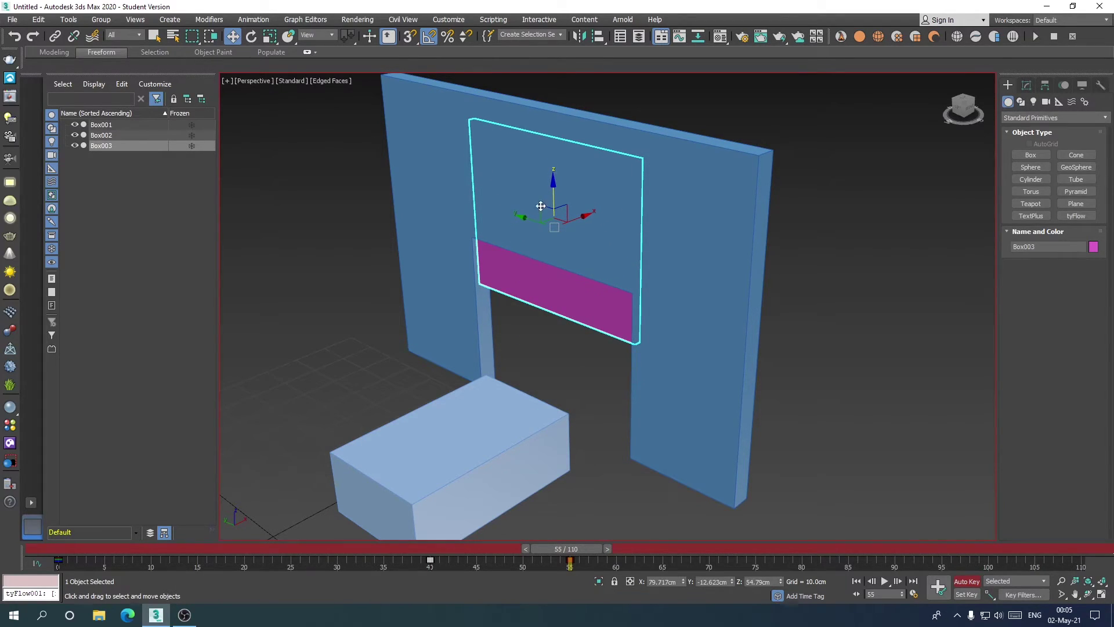
mouse_move(563, 549)
mouse_down()
mouse_move(388, 552)
mouse_move(577, 552)
mouse_up()
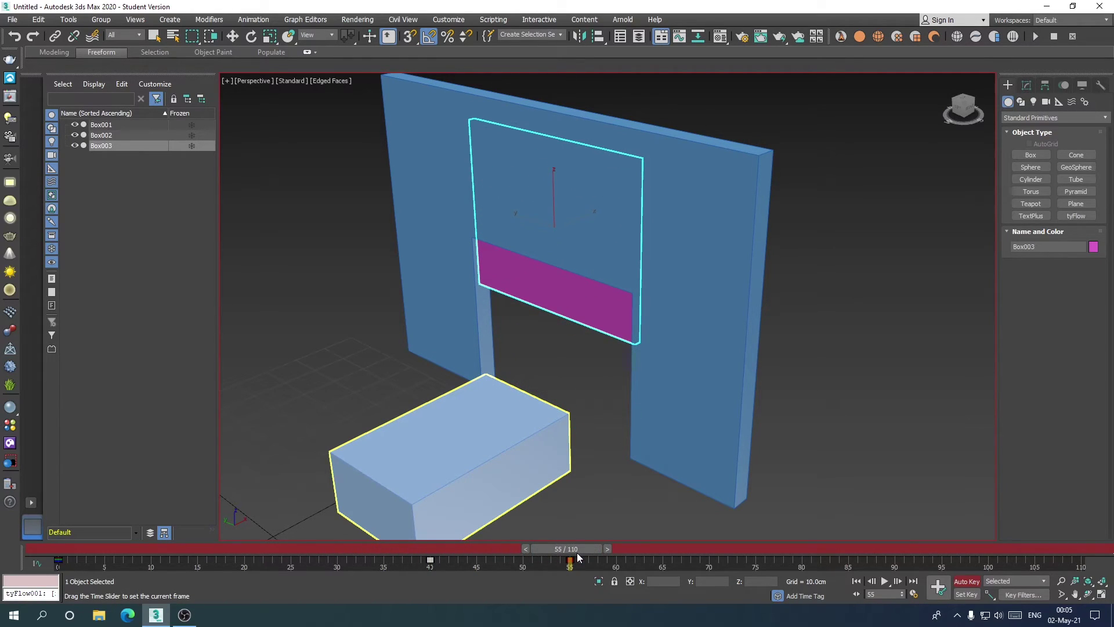
key(w)
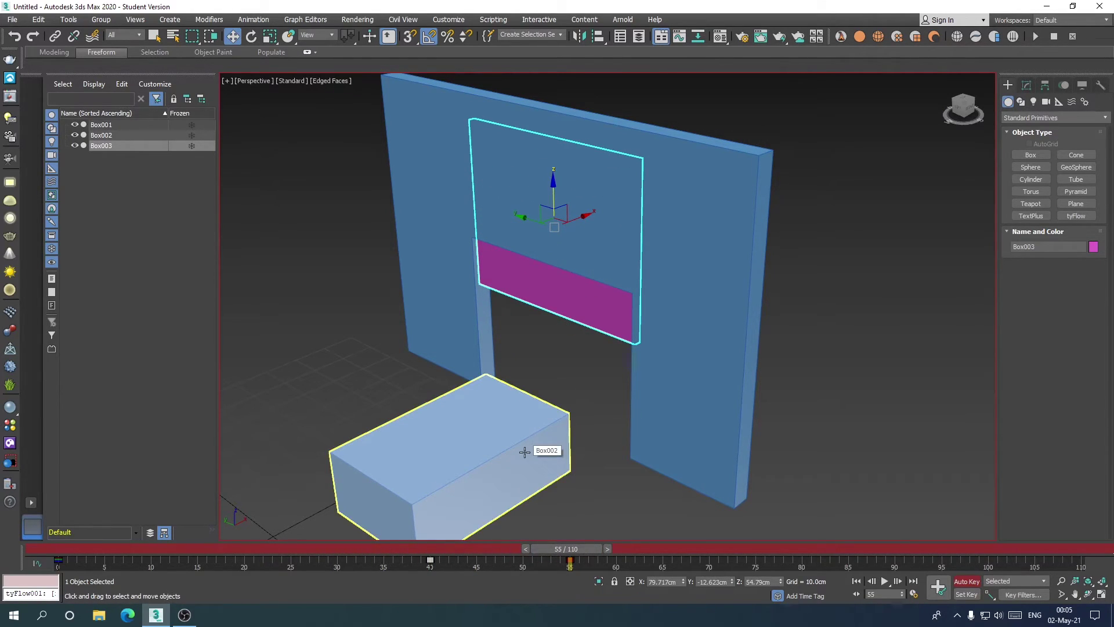
drag(582, 549, 585, 559)
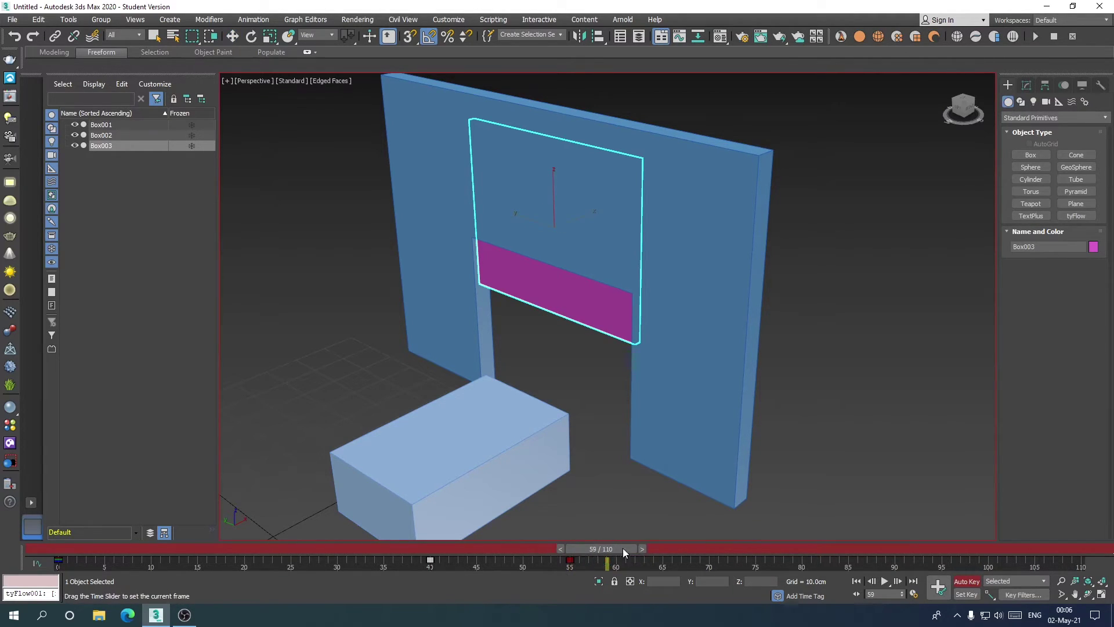
- Select the light blue box and scrub around frames 55–56 to review the door's motion
click(494, 451)
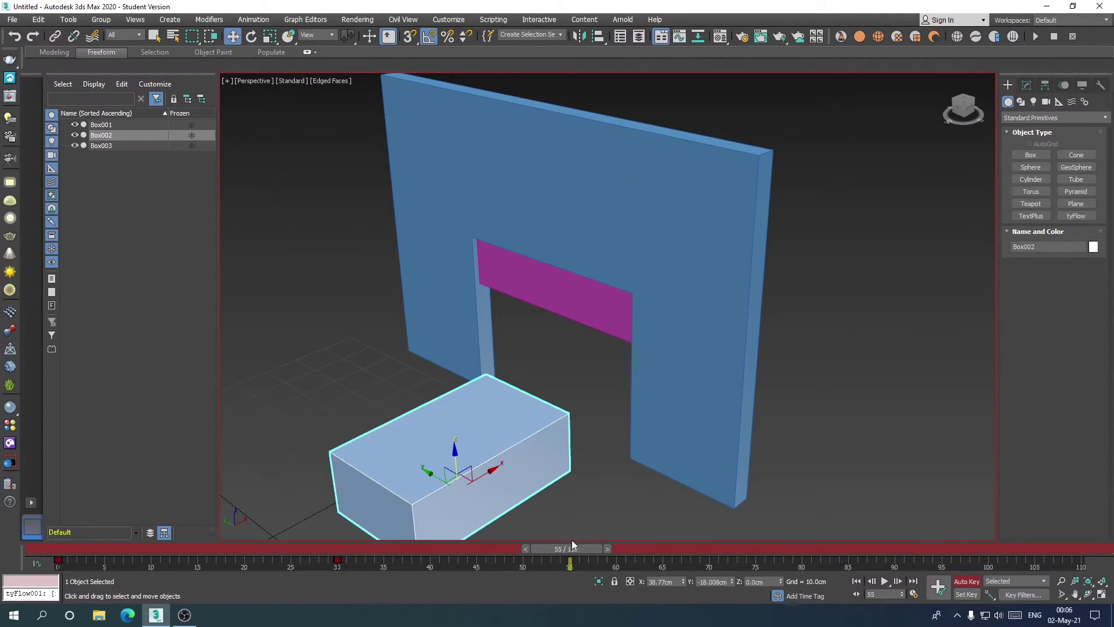
click(576, 548)
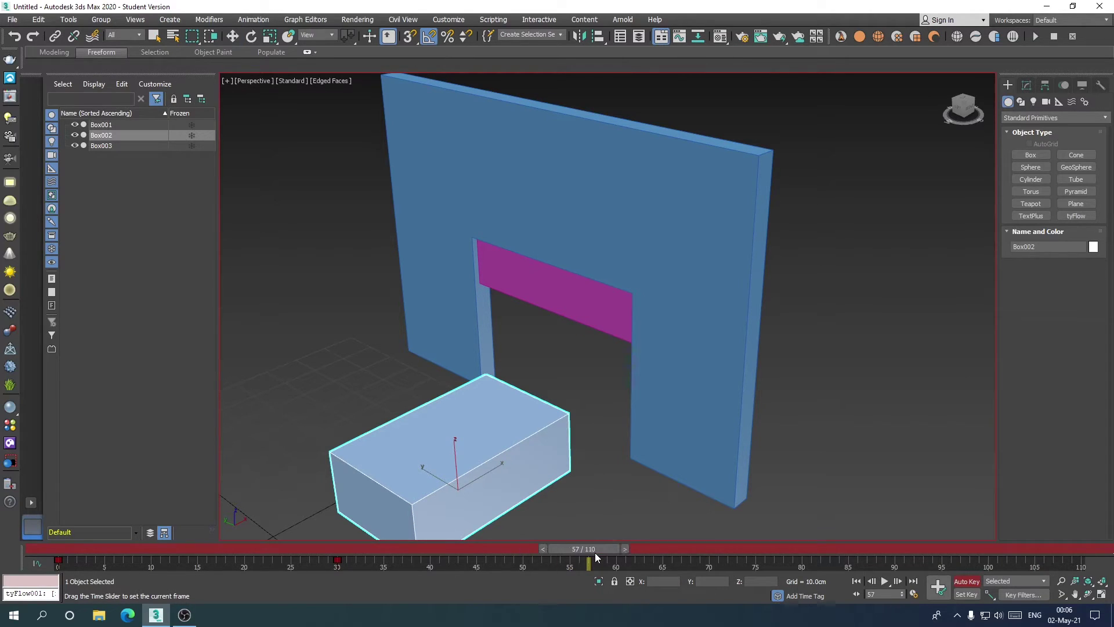
drag(583, 552, 585, 557)
key(w)
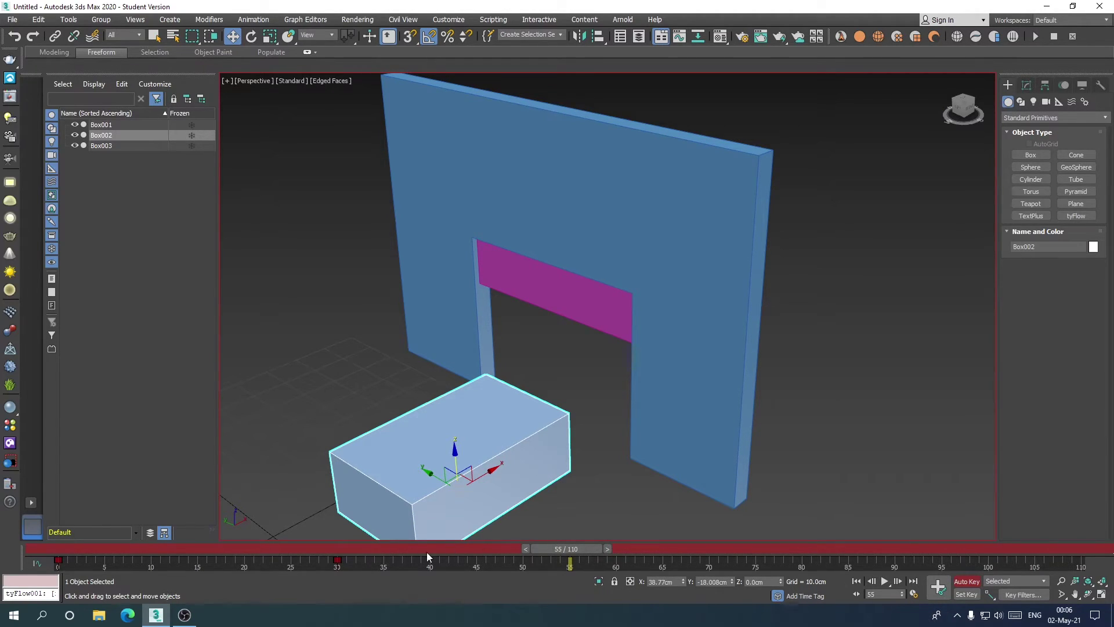
mouse_move(567, 549)
mouse_down()
mouse_move(511, 551)
mouse_move(571, 549)
mouse_up()
- Key Box002 sliding into the doorway at frame 75 (X 132.996, Y -18.008), then select the door
key(w)
drag(583, 548, 769, 559)
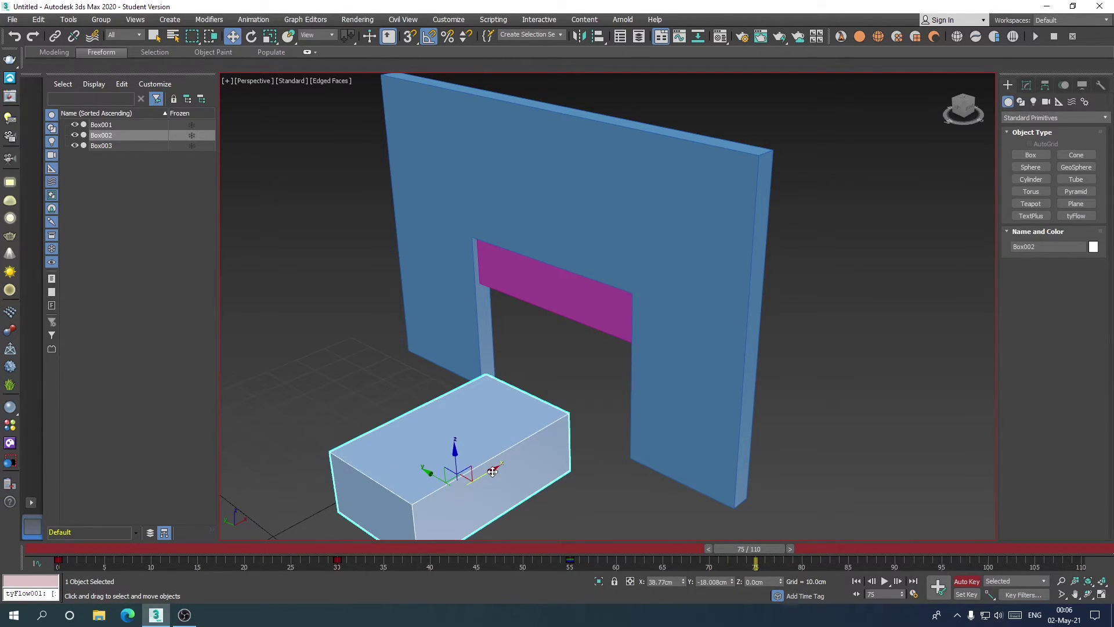
drag(493, 472, 713, 365)
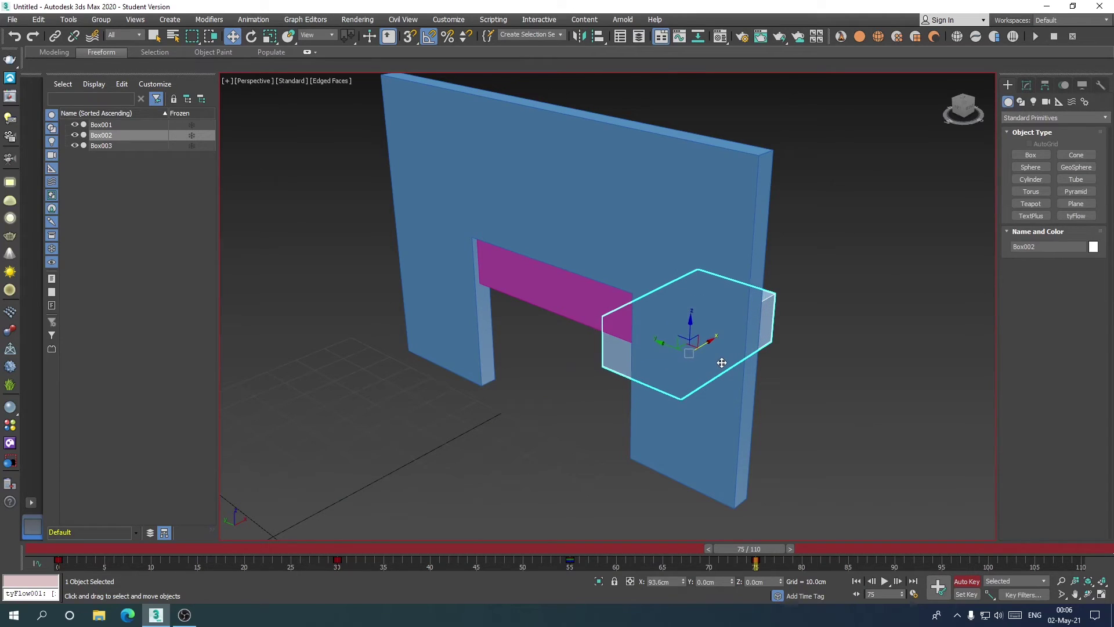
mouse_move(748, 548)
mouse_down()
mouse_move(637, 552)
mouse_move(754, 549)
mouse_up()
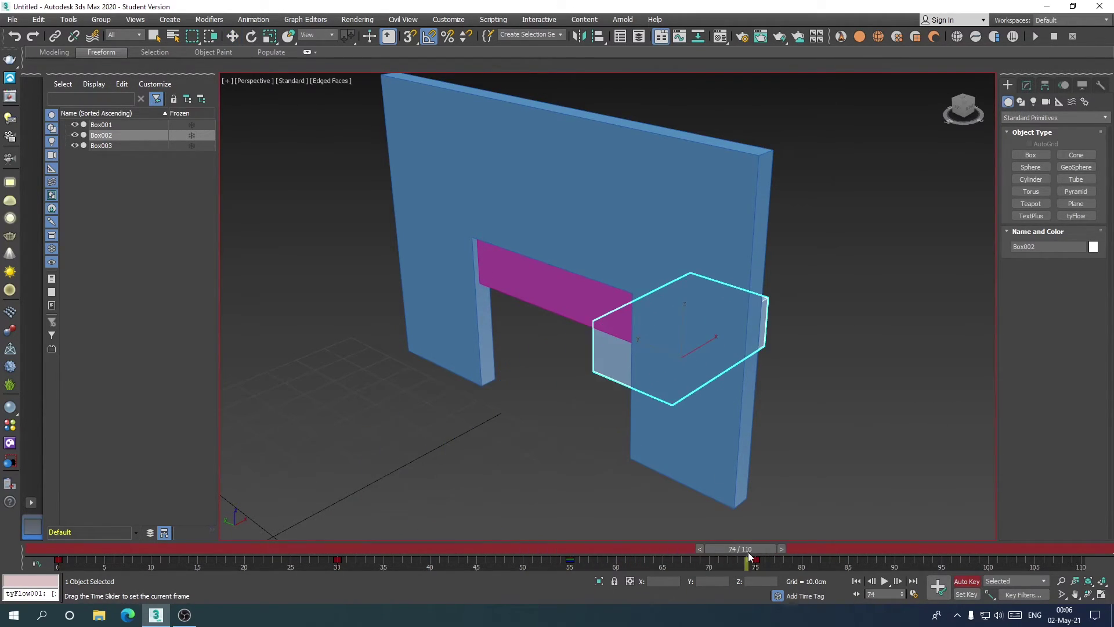
key(w)
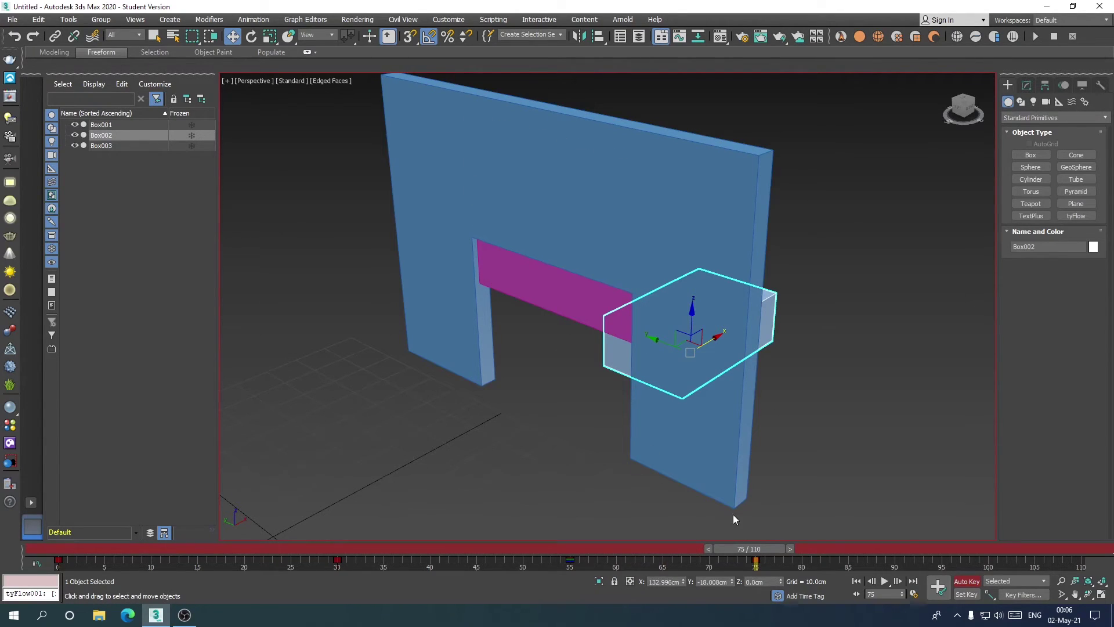
click(559, 307)
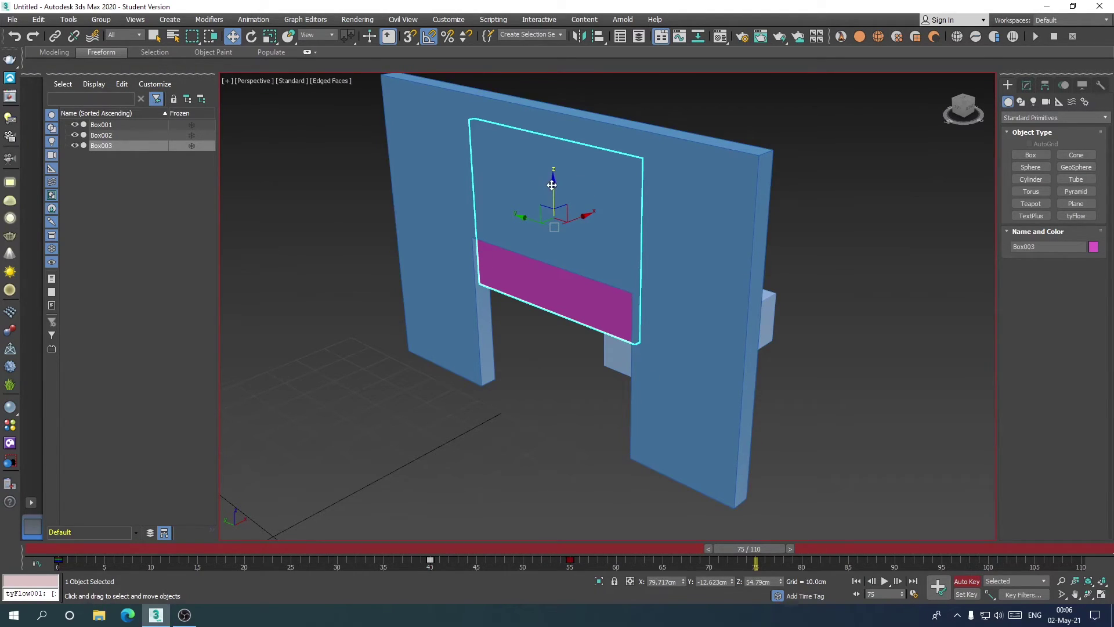
drag(555, 192, 554, 266)
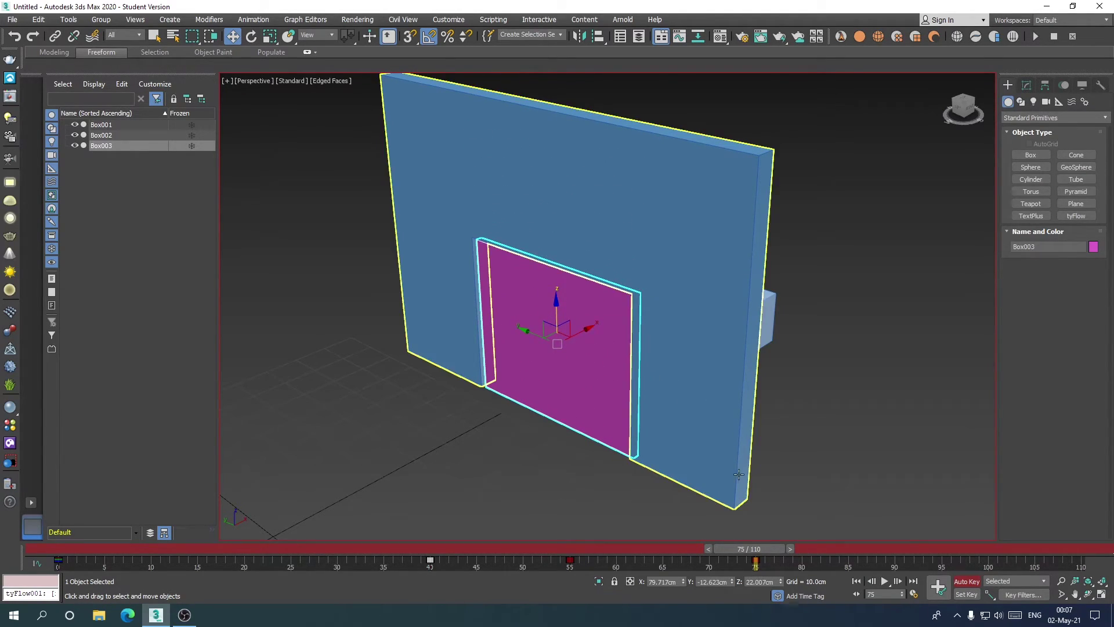
mouse_move(748, 548)
mouse_down()
mouse_move(557, 549)
mouse_move(693, 548)
mouse_up()
key(w)
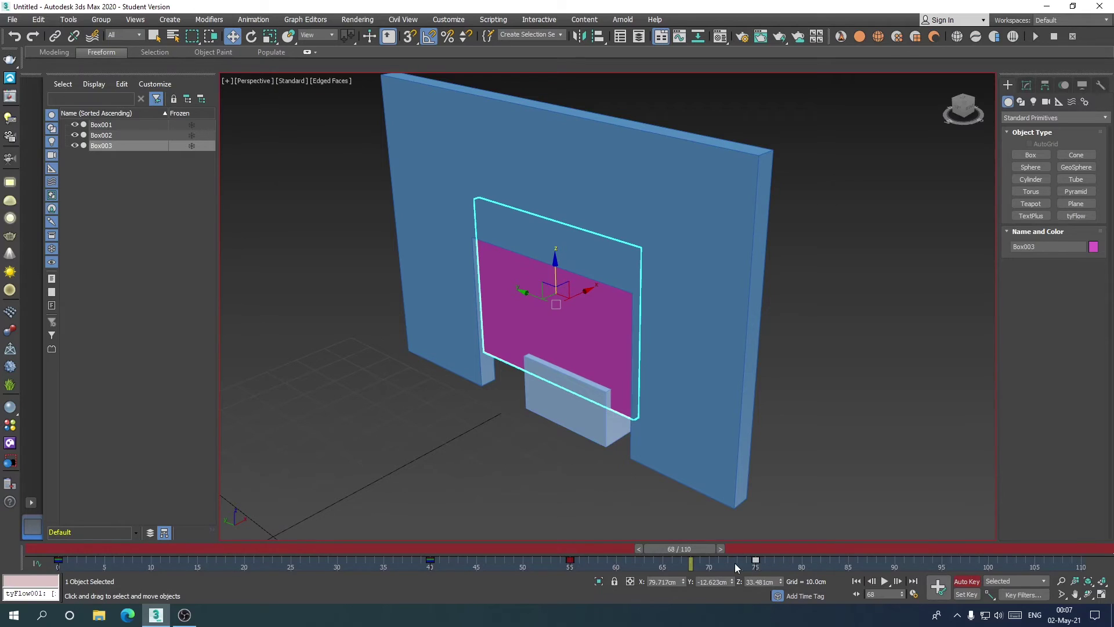
key(ctrl+z)
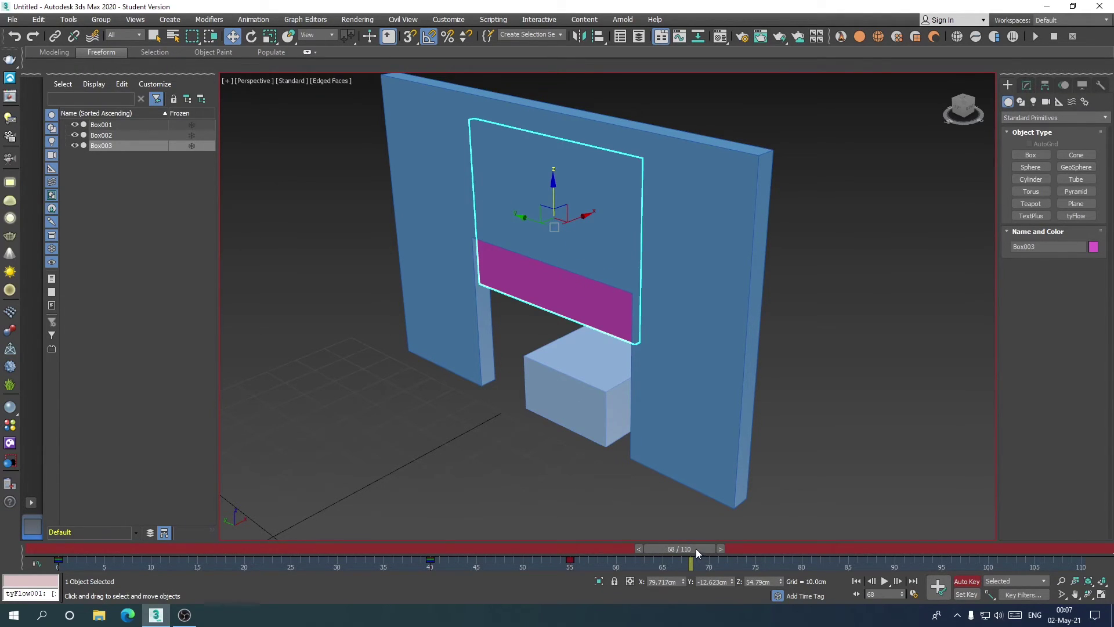
drag(695, 548, 771, 548)
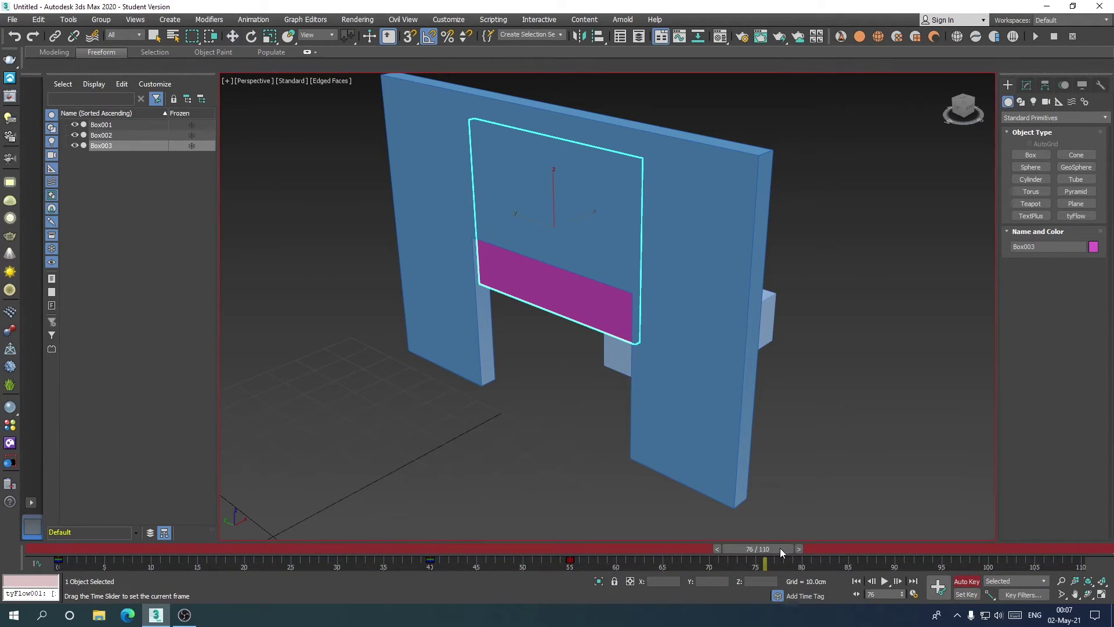
key(w)
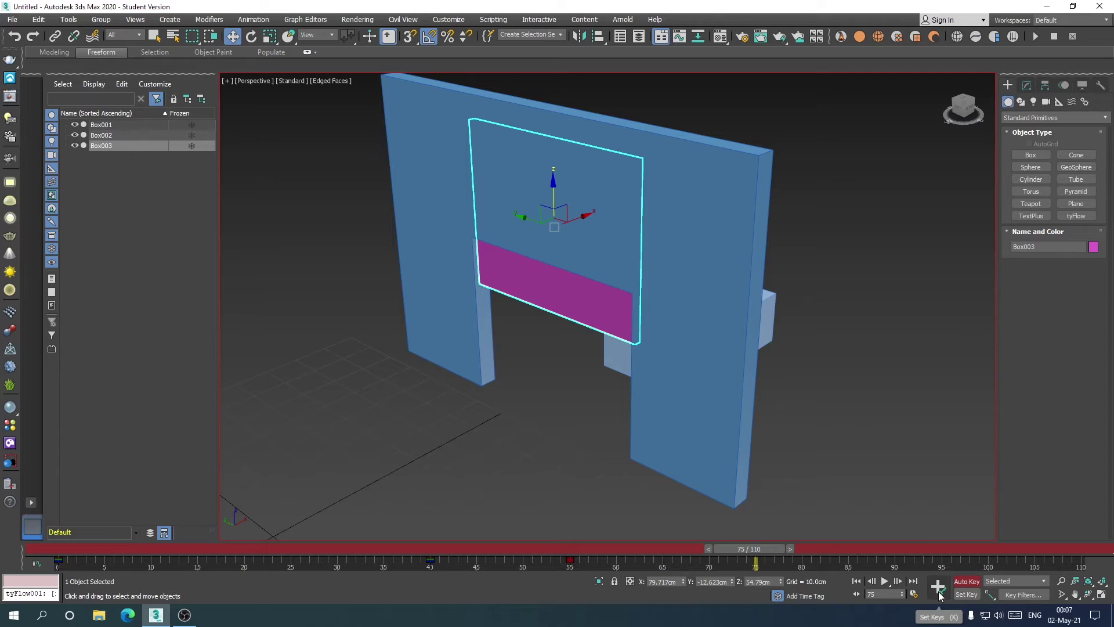
mouse_move(743, 549)
mouse_down()
mouse_move(602, 552)
mouse_move(754, 555)
mouse_up()
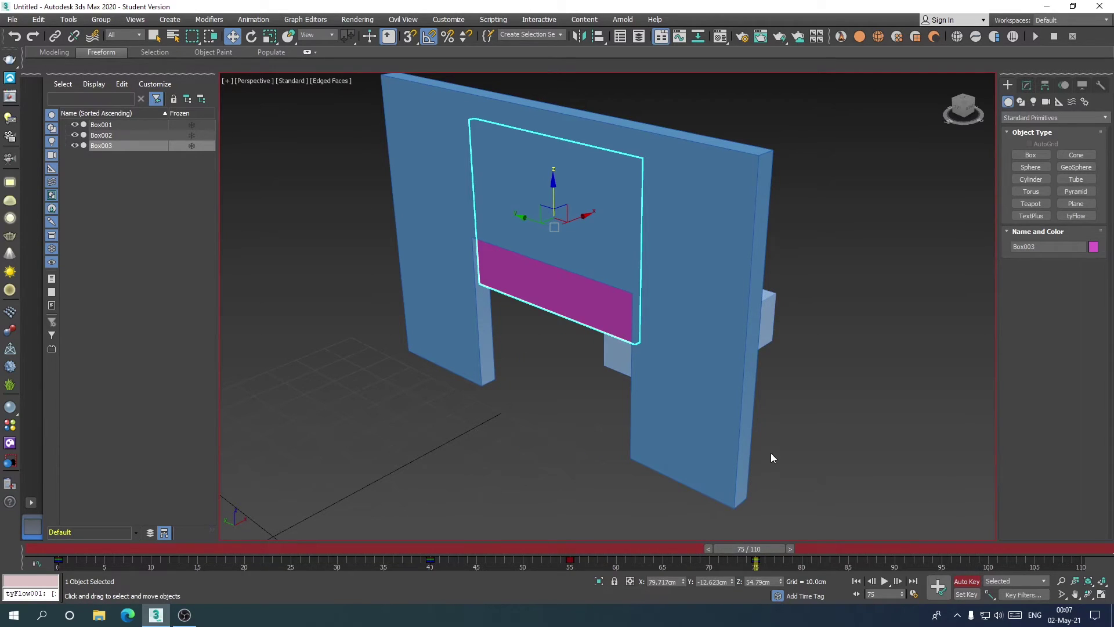
mouse_move(771, 459)
alt+middle_down()
mouse_move(697, 444)
mouse_move(767, 471)
alt+middle_up()
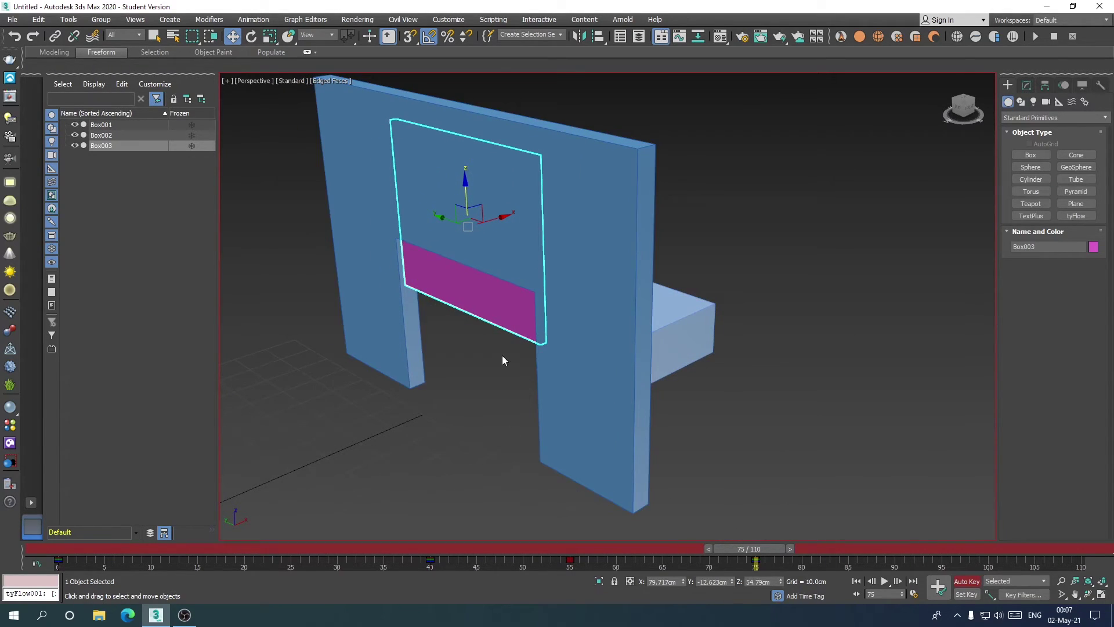
mouse_move(775, 541)
mouse_down()
mouse_move(440, 552)
mouse_move(585, 559)
mouse_up()
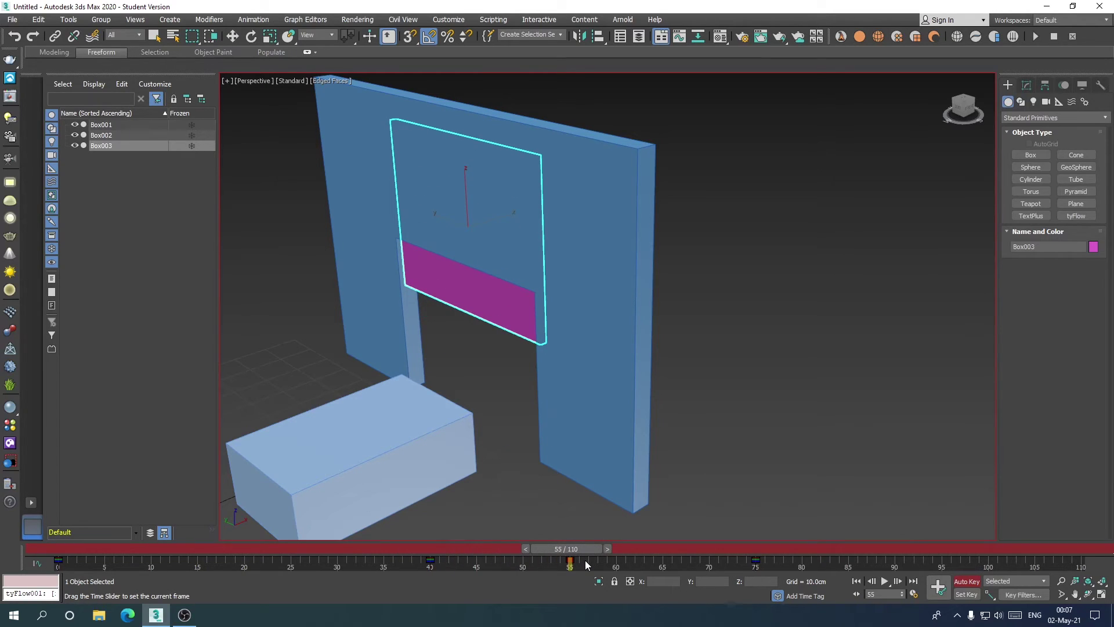
key(w)
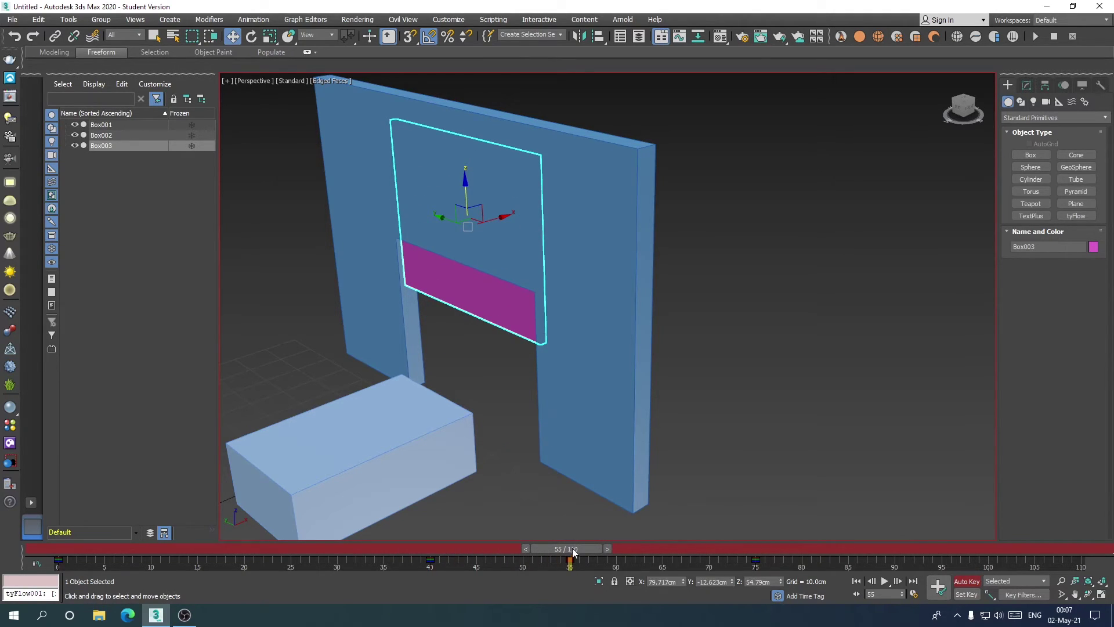
- Scrub the time slider past frame 75 to frame 90, beyond the box's crossing
drag(573, 548, 764, 552)
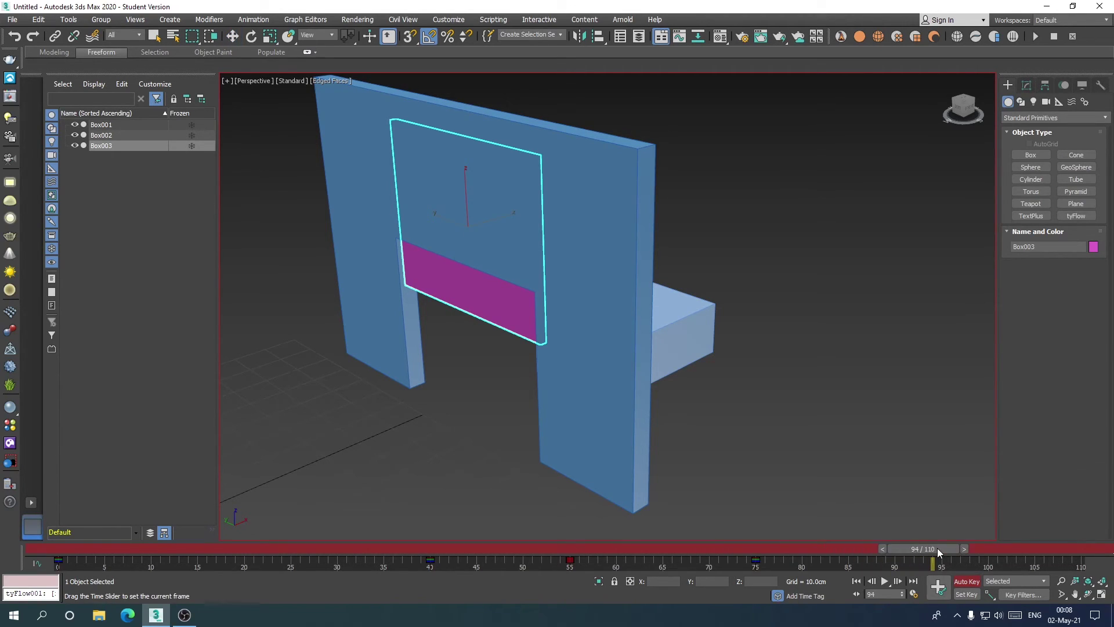
drag(937, 549, 900, 565)
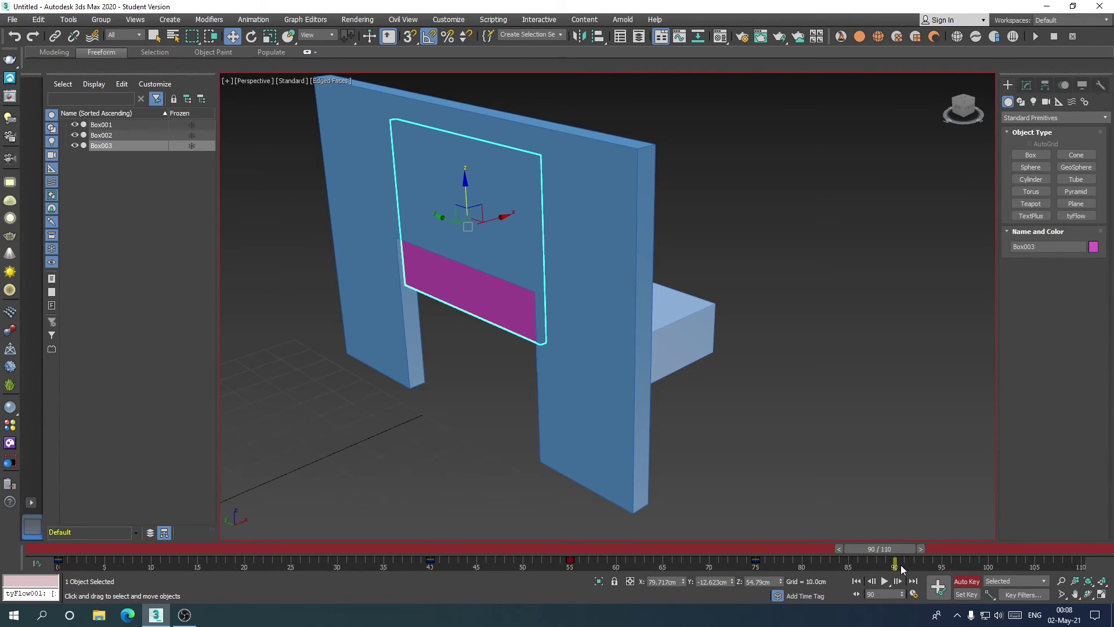
- Lower the magenta door to Z 23.336 cm at frame 90 and turn Auto Key off
drag(464, 185, 475, 297)
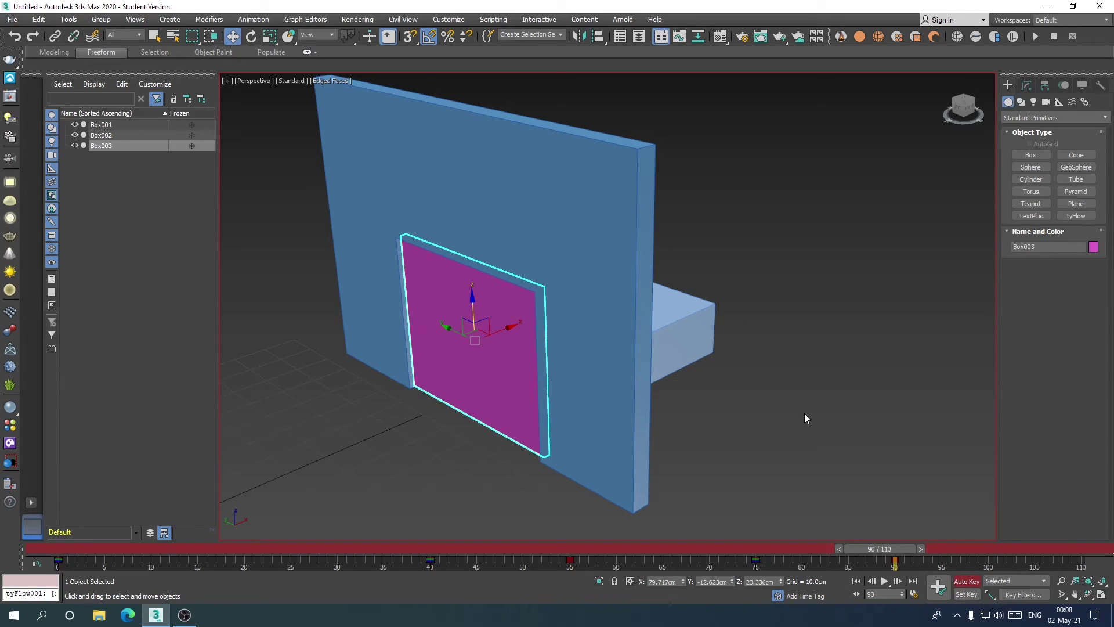
click(966, 581)
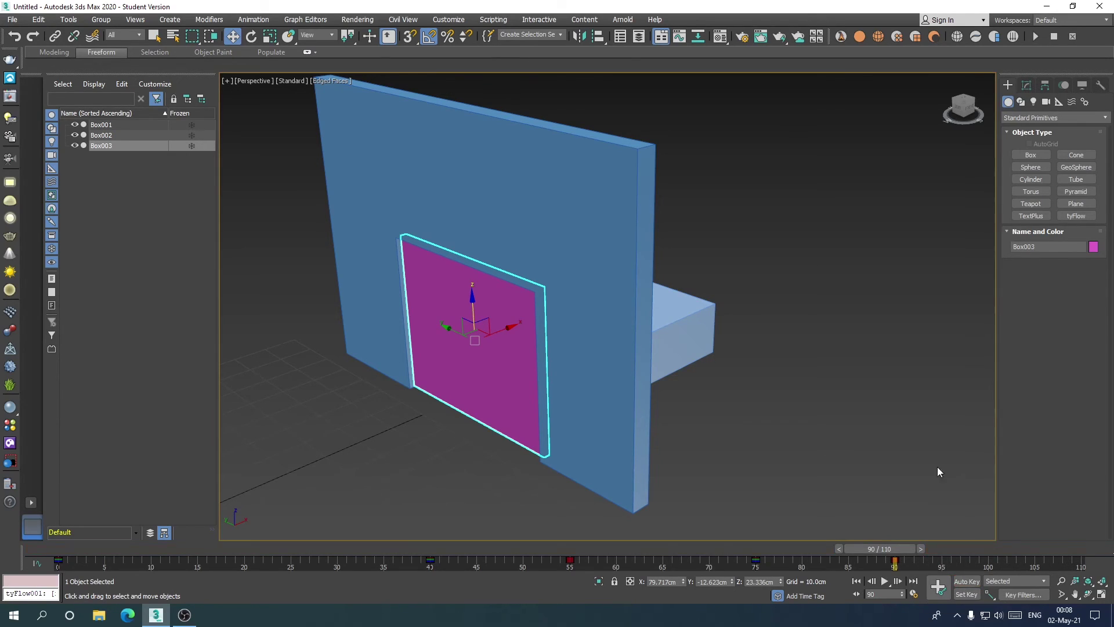
- Return to the first frame, clear the selection and frame the whole scene
click(855, 581)
click(860, 492)
scroll(804, 406, down, 2)
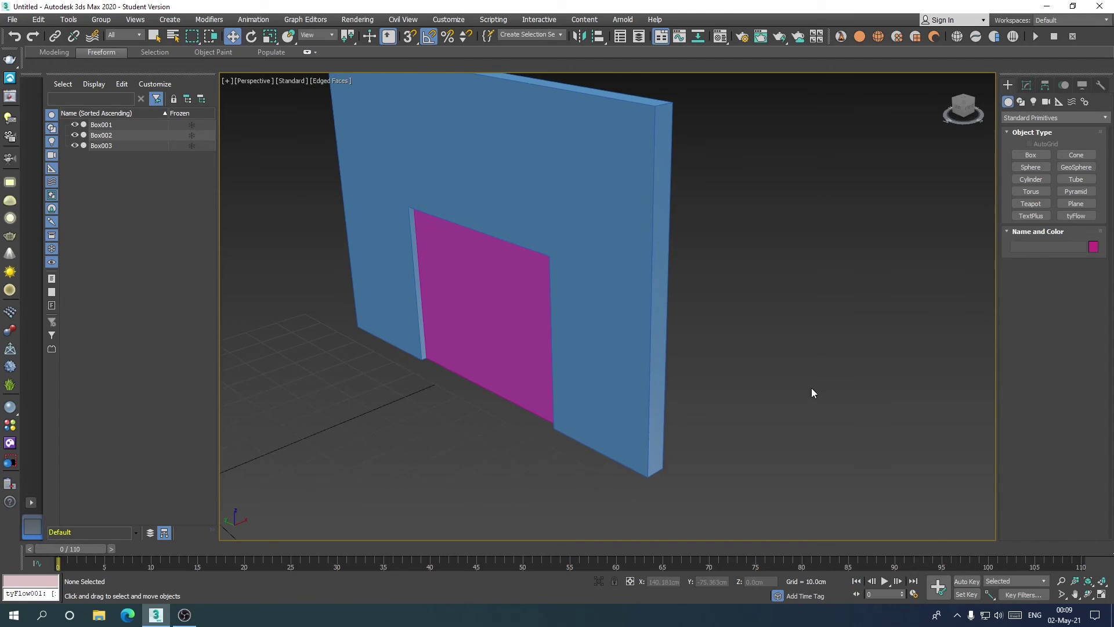
scroll(824, 452, down, 3)
mouse_move(789, 461)
middle_down()
mouse_move(781, 405)
mouse_move(799, 394)
middle_up()
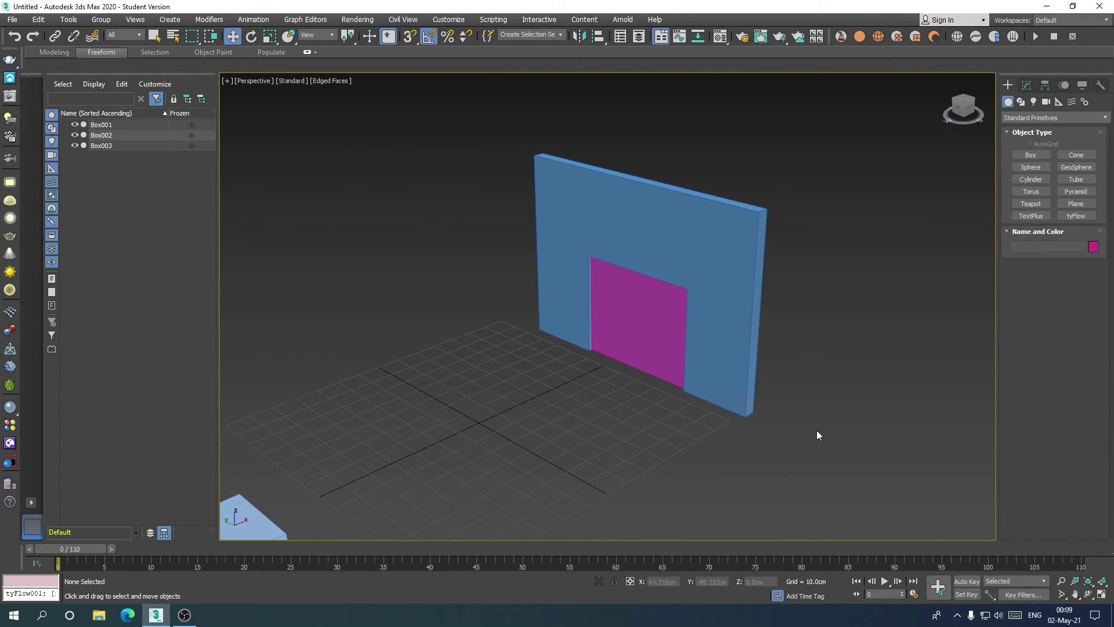
- Play the animation, stop it, and replay it while recentring the view
click(885, 581)
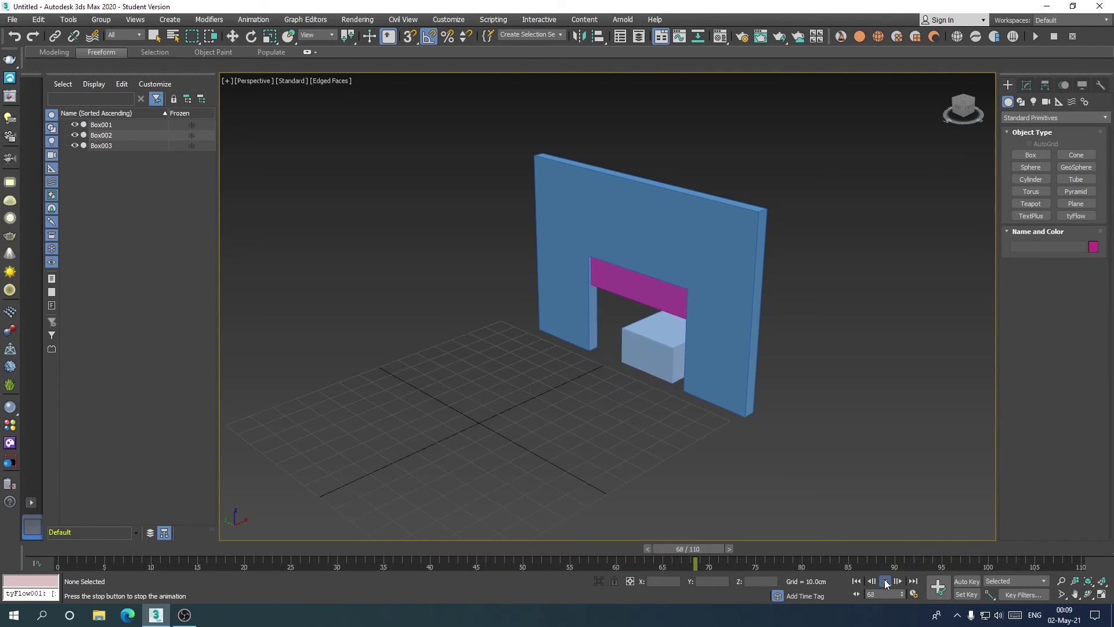
click(886, 582)
scroll(843, 454, down, 3)
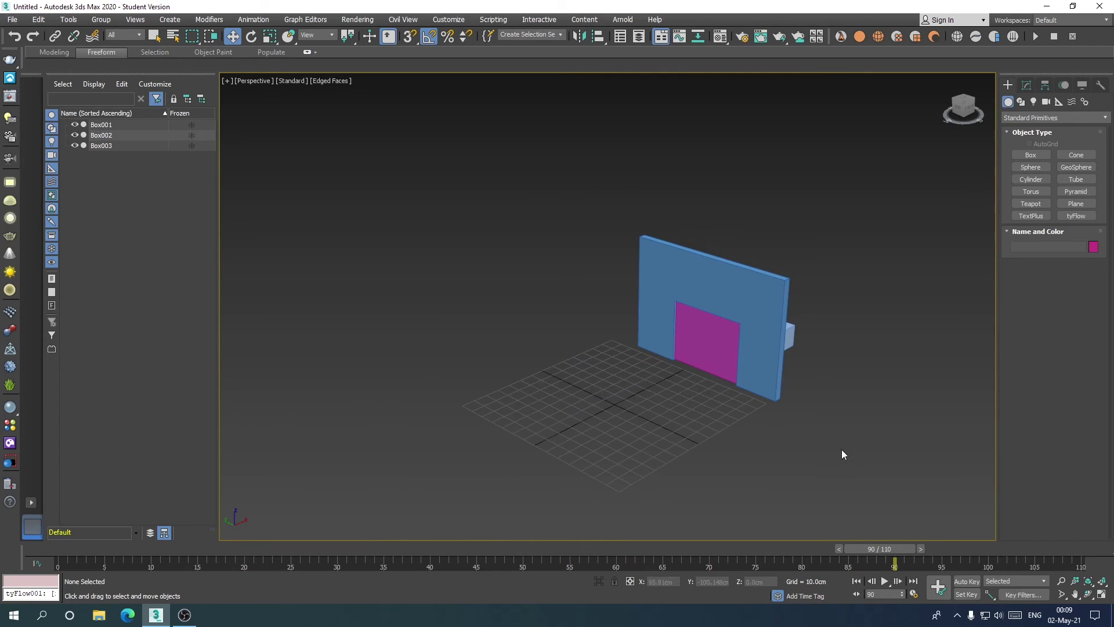
click(885, 581)
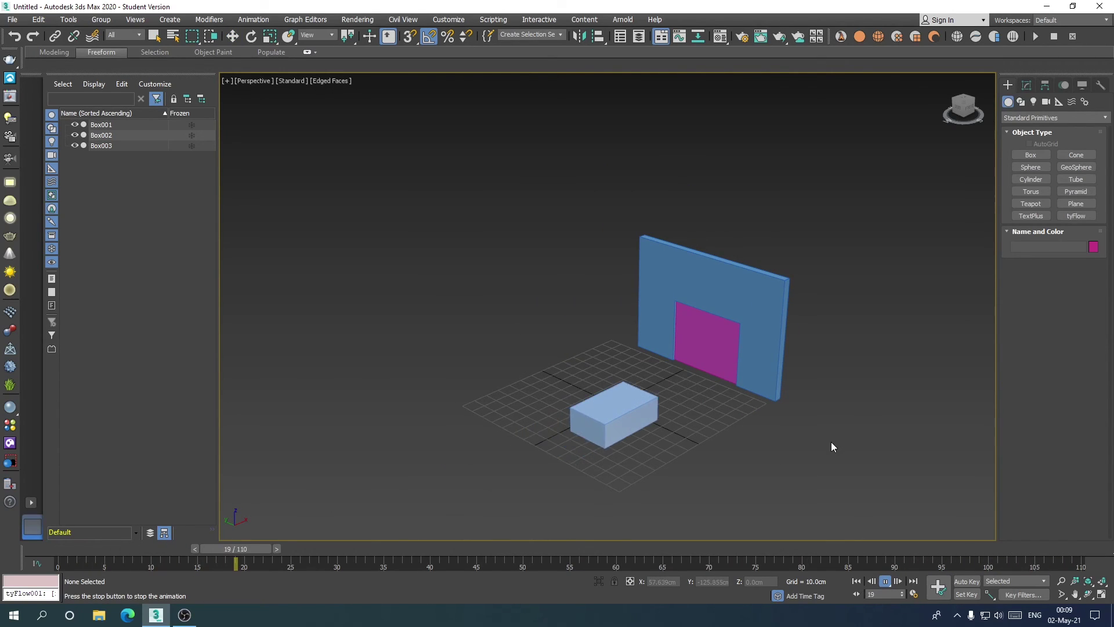
scroll(812, 420, down, 2)
scroll(777, 413, up, 3)
mouse_move(759, 417)
middle_down()
mouse_move(727, 405)
mouse_move(745, 425)
mouse_move(783, 434)
middle_up()
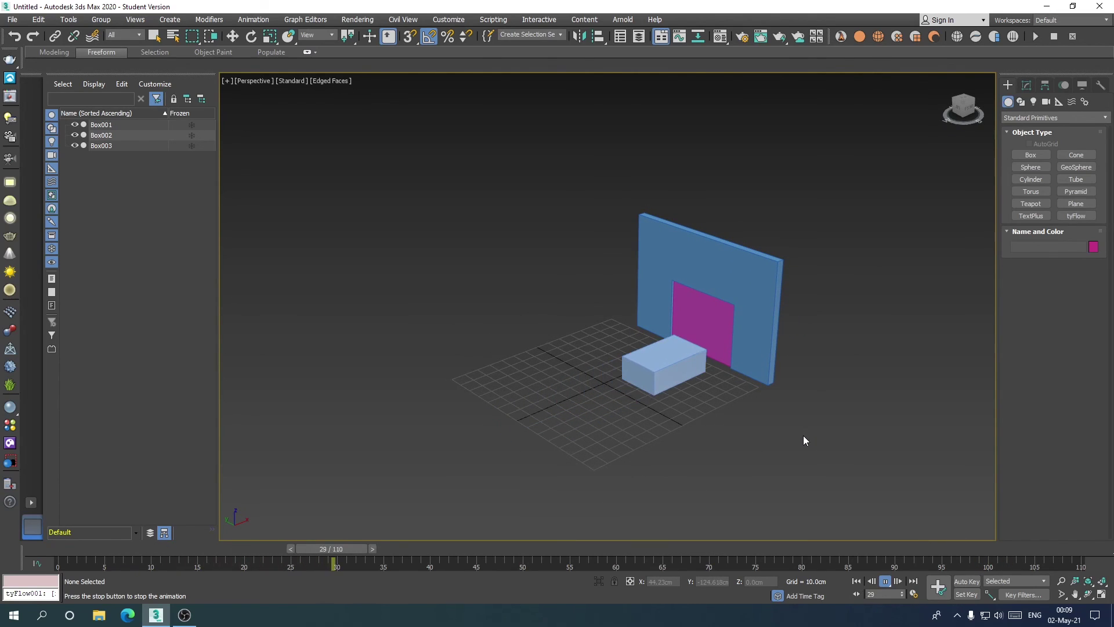